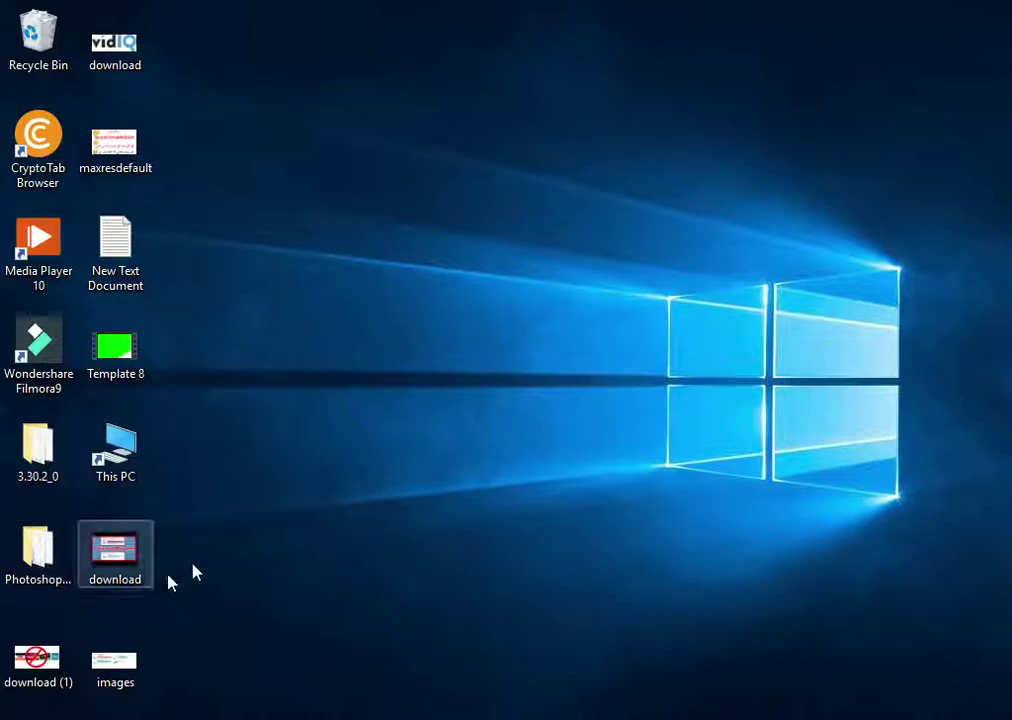
- Open This PC to check the drives' free space and close the window
{"action": "double_click", "coordinate": [138, 455]}
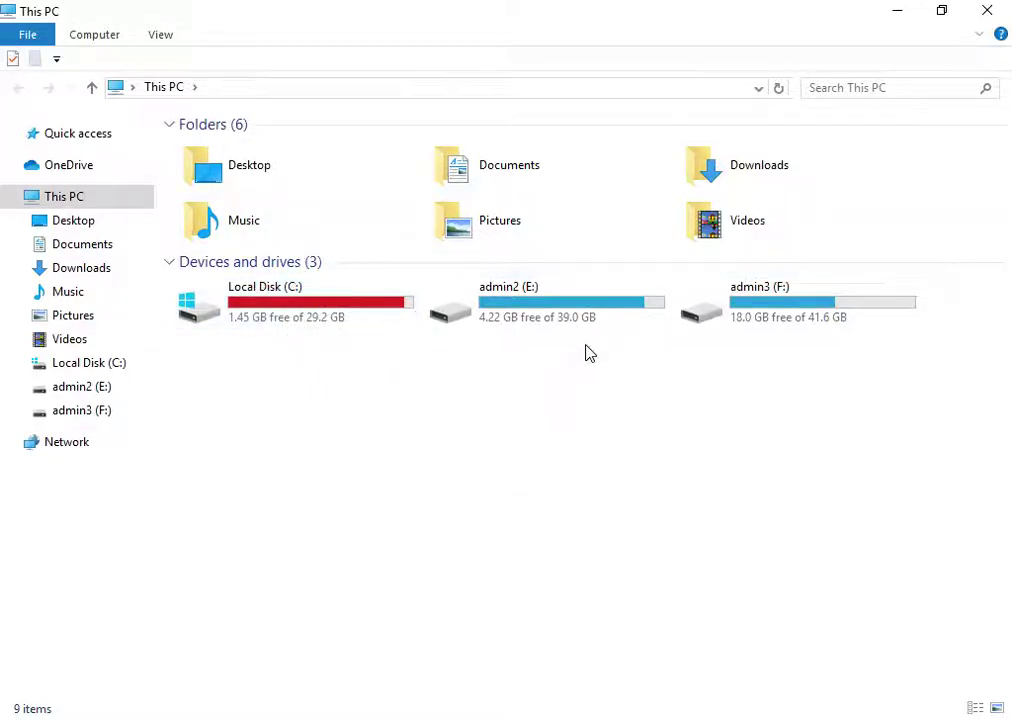
{"action": "left_click", "coordinate": [987, 10]}
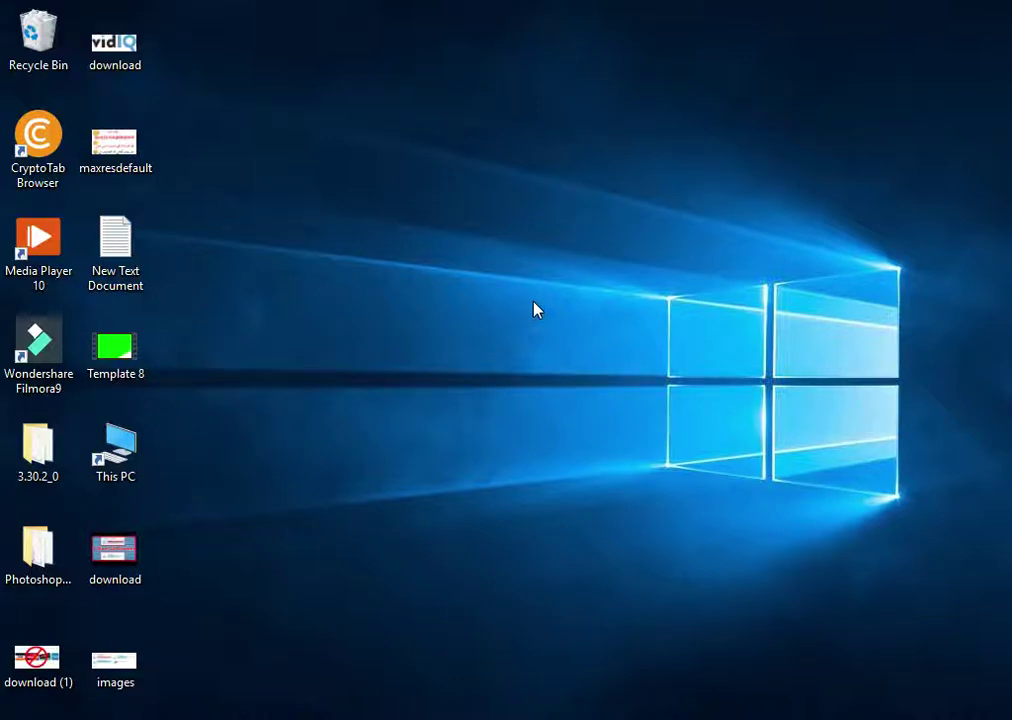
{"action": "key", "text": "super+r"}
{"action": "key", "text": "BackSpace"}
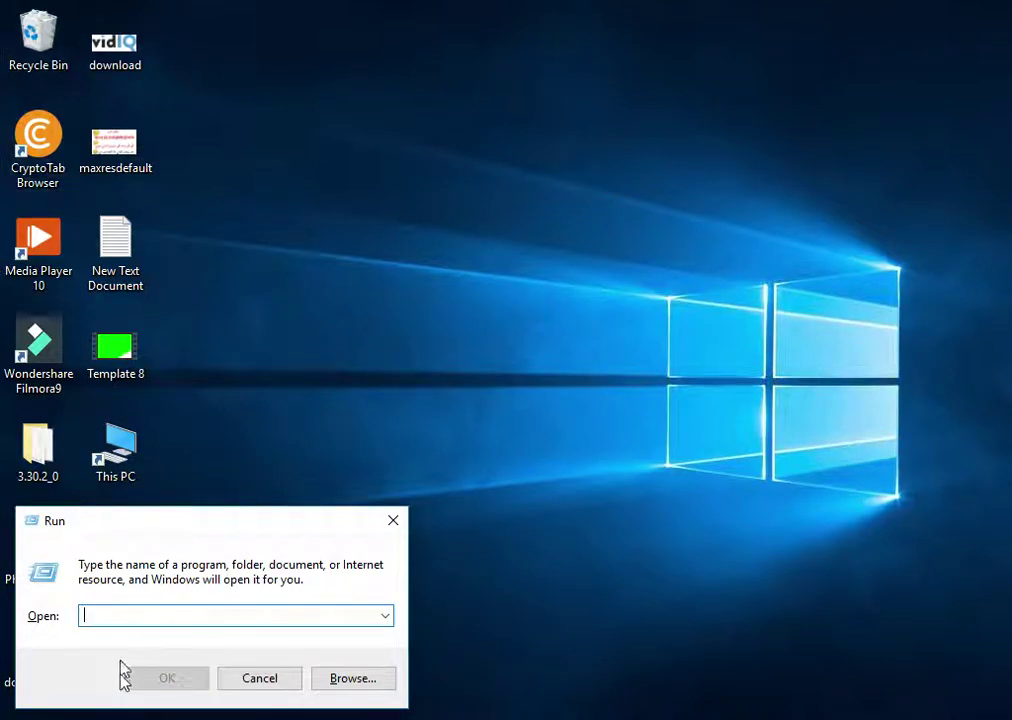
{"action": "left_click", "coordinate": [257, 680]}
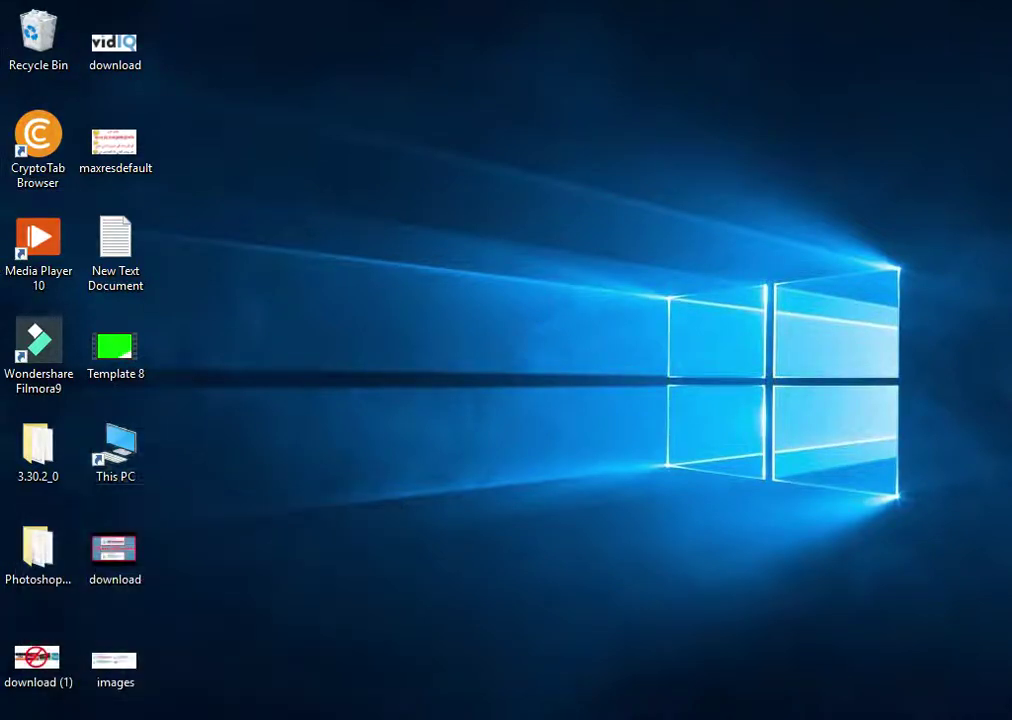
- Search Windows for "run" and open the Run app
{"action": "key", "text": "super+s"}
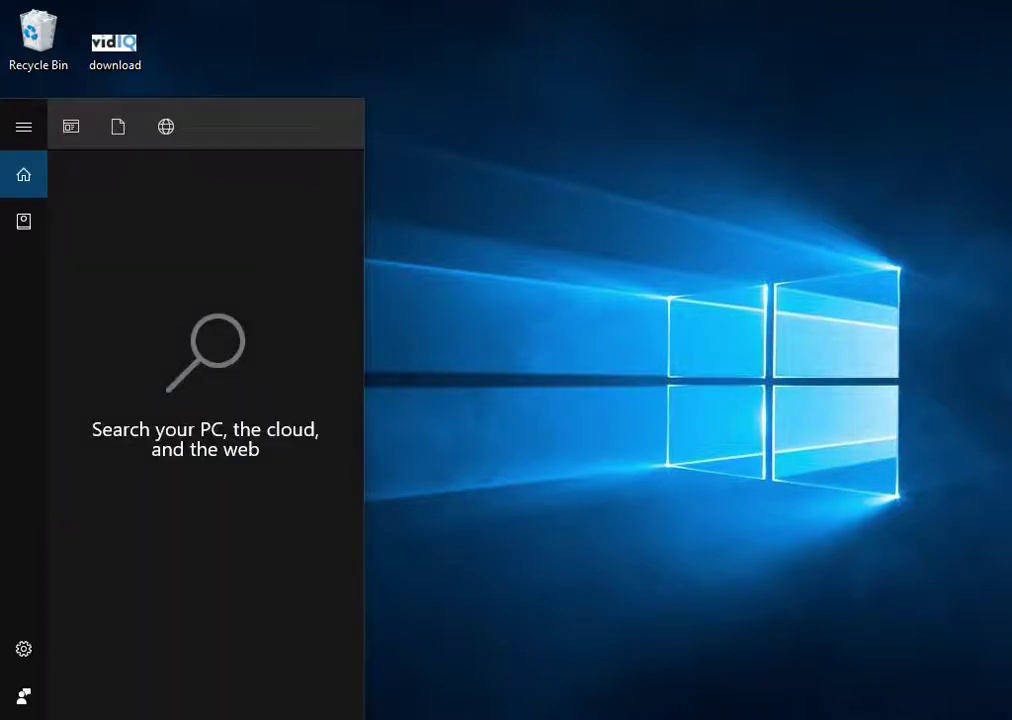
{"action": "type", "text": "run"}
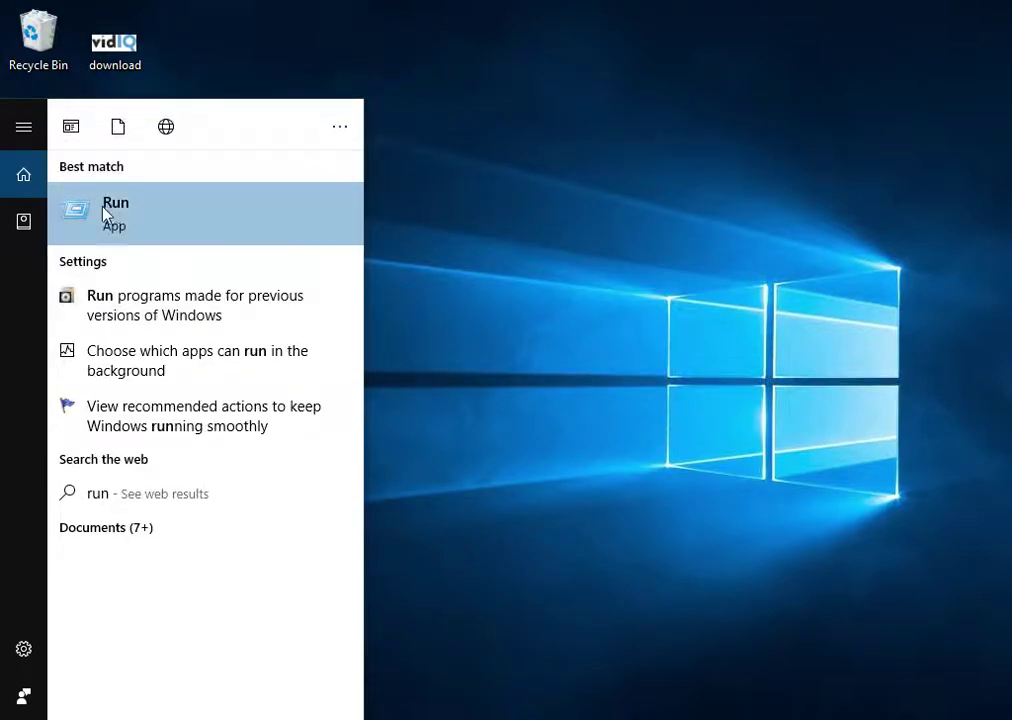
{"action": "left_click", "coordinate": [146, 211]}
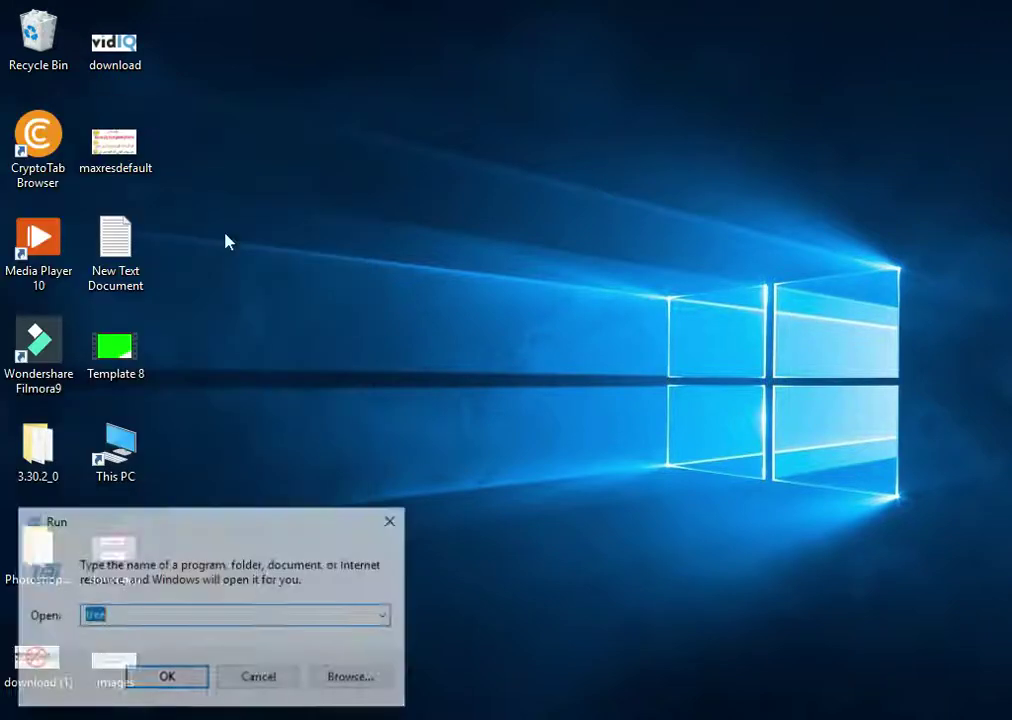
- Replace the existing entry in the Run dialog with "tree" and execute the command
{"action": "left_click", "coordinate": [306, 611]}
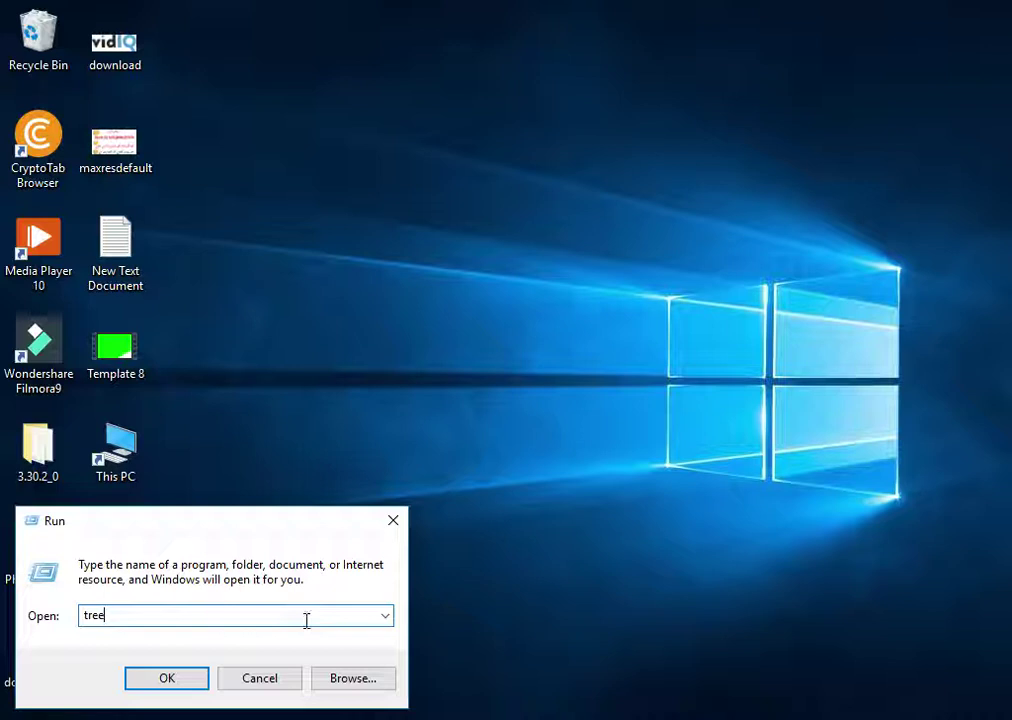
{"action": "key", "text": "BackSpace"}
{"action": "key", "text": "BackSpace"}
{"action": "key", "text": "BackSpace"}
{"action": "key", "text": "BackSpace"}
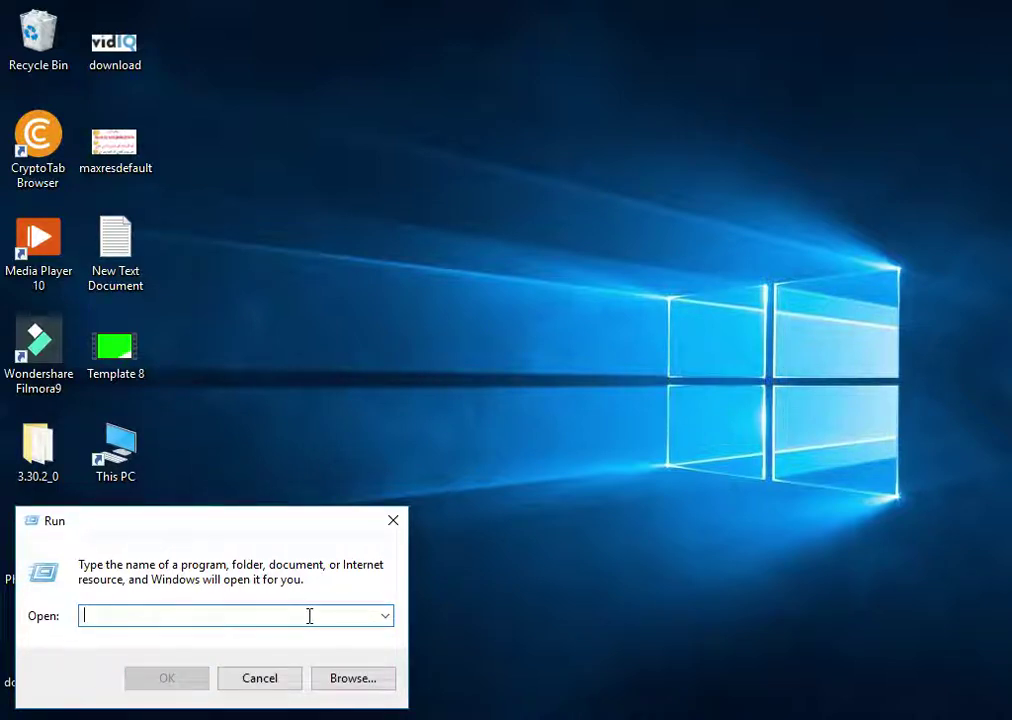
{"action": "type", "text": "tree"}
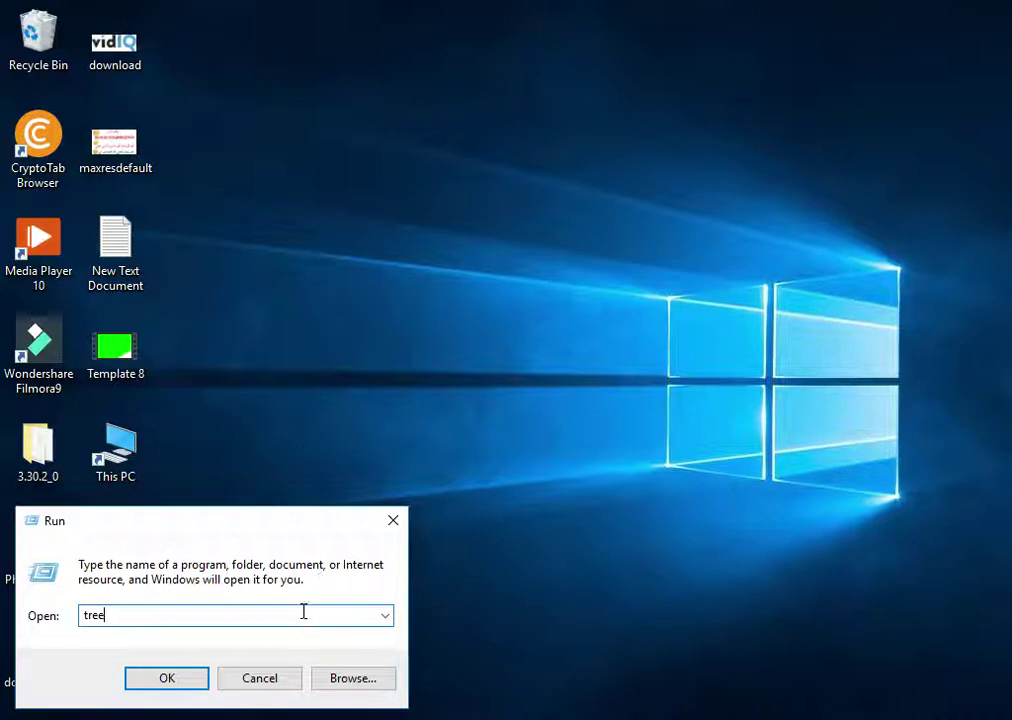
{"action": "left_click", "coordinate": [155, 678]}
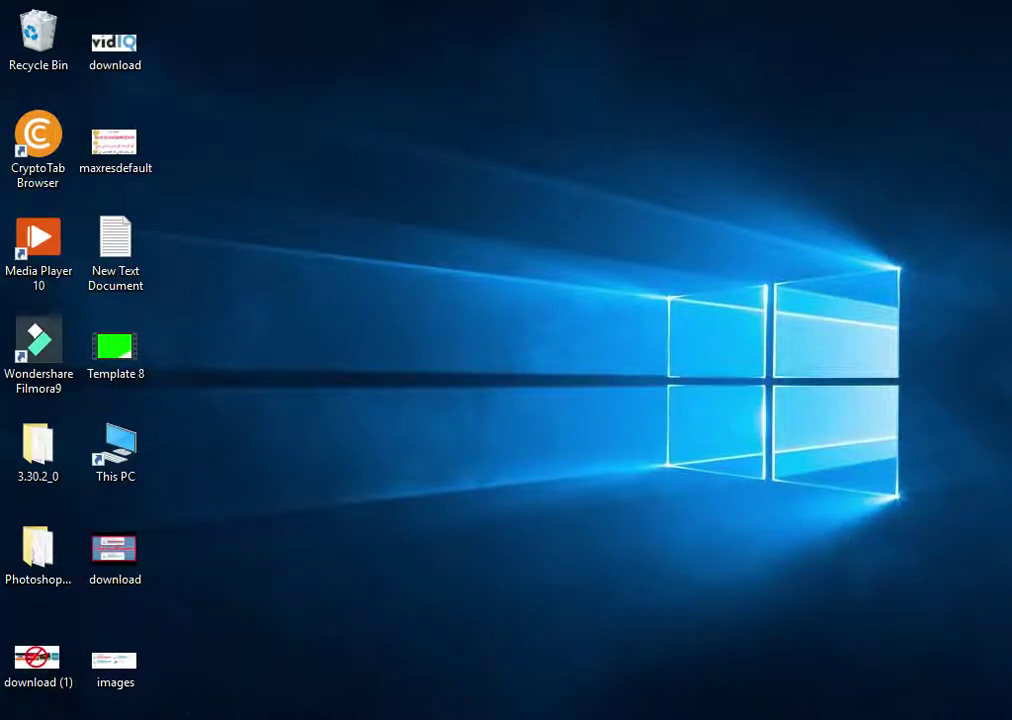
- Open the Prefetch folder by running "prefetch" and grant permanent access to the folder
{"action": "key", "text": "super"}
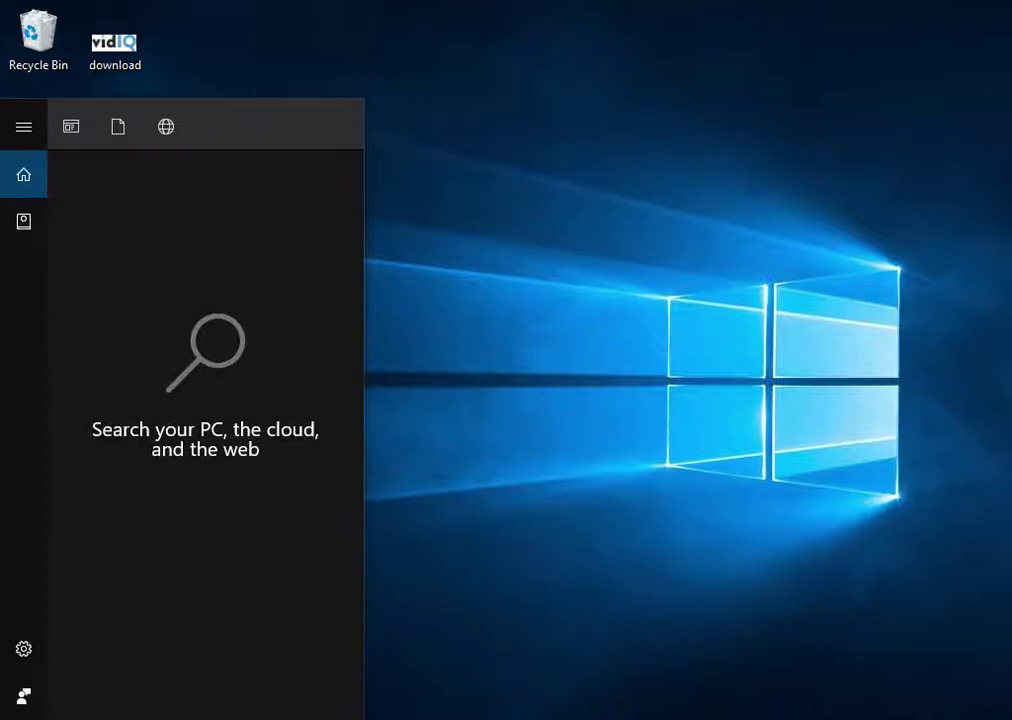
{"action": "key", "text": "super+r"}
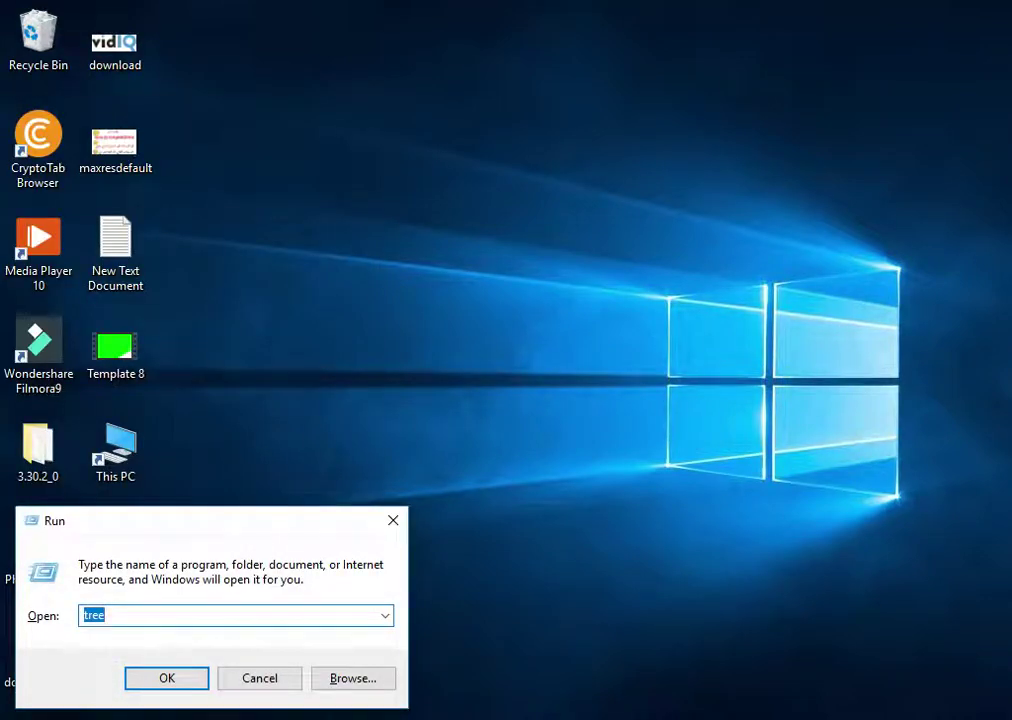
{"action": "key", "text": "Down"}
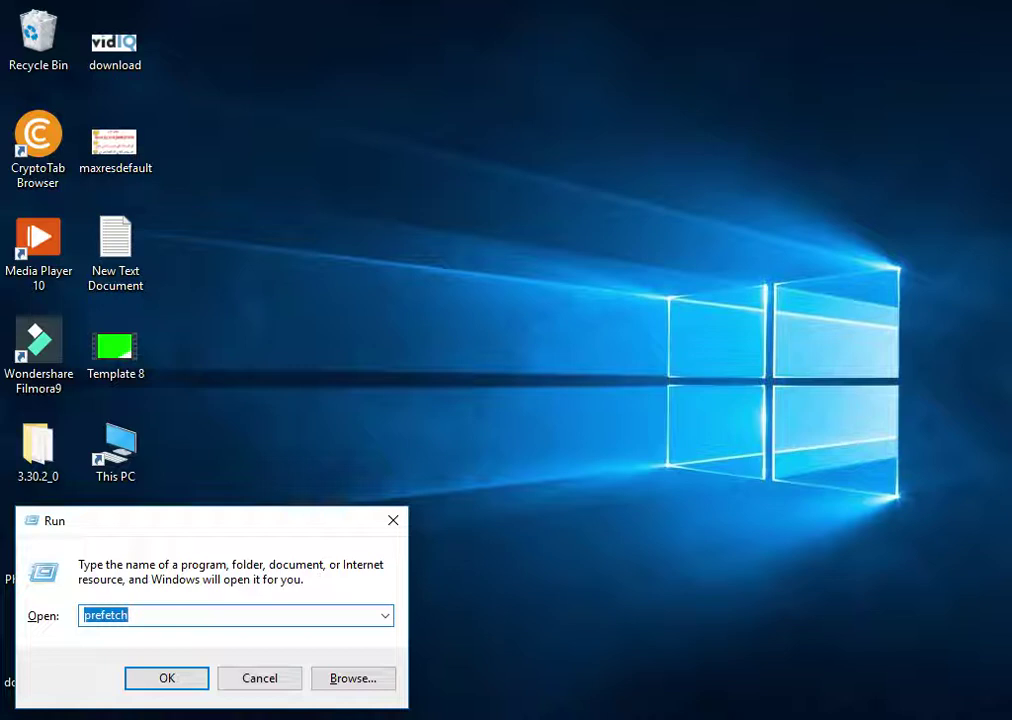
{"action": "left_click", "coordinate": [129, 615]}
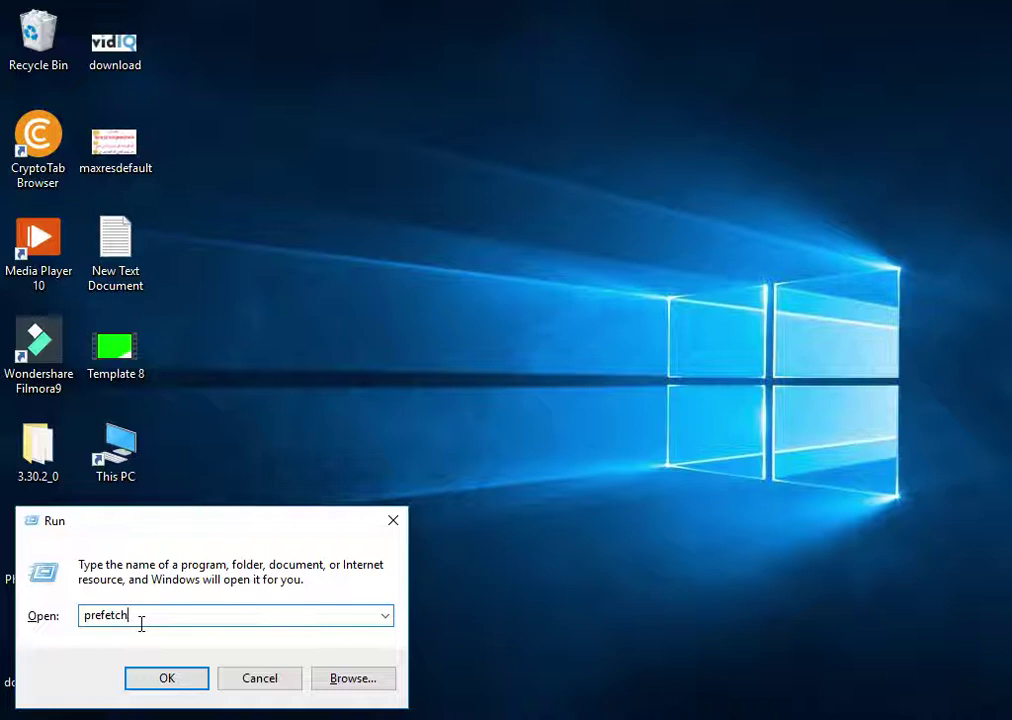
{"action": "left_click", "coordinate": [162, 680]}
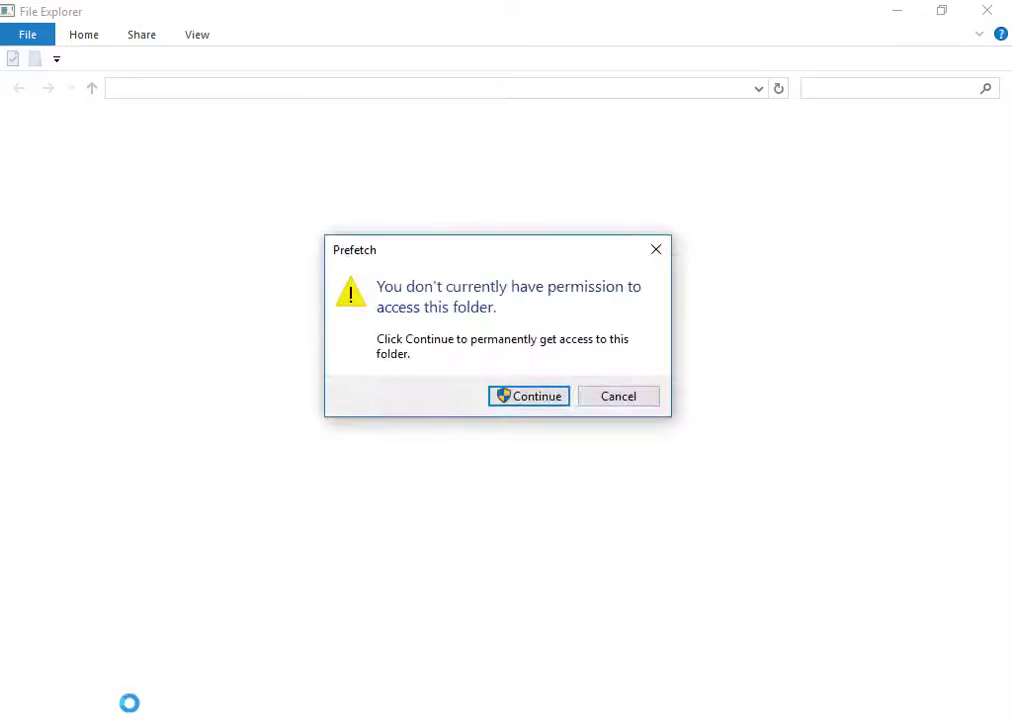
{"action": "left_click", "coordinate": [539, 392]}
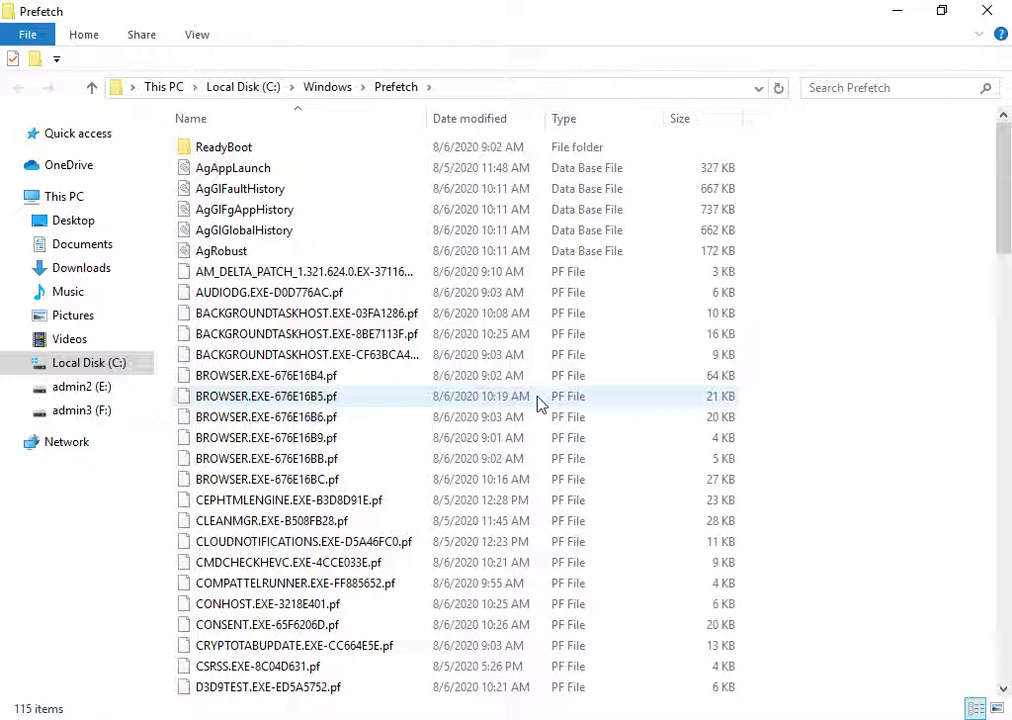
- Delete all items in the Prefetch folder, cancelling deletion of the file in use, and close the folder
{"action": "left_click", "coordinate": [263, 328]}
{"action": "right_click", "coordinate": [263, 327]}
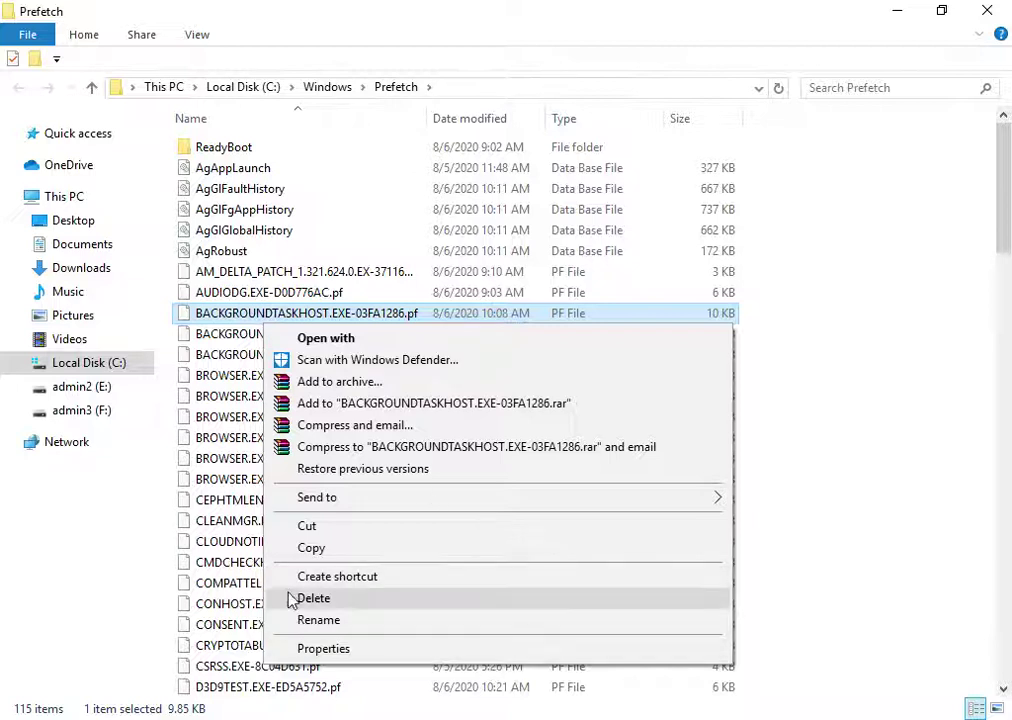
{"action": "left_click", "coordinate": [298, 118]}
{"action": "left_click", "coordinate": [296, 118]}
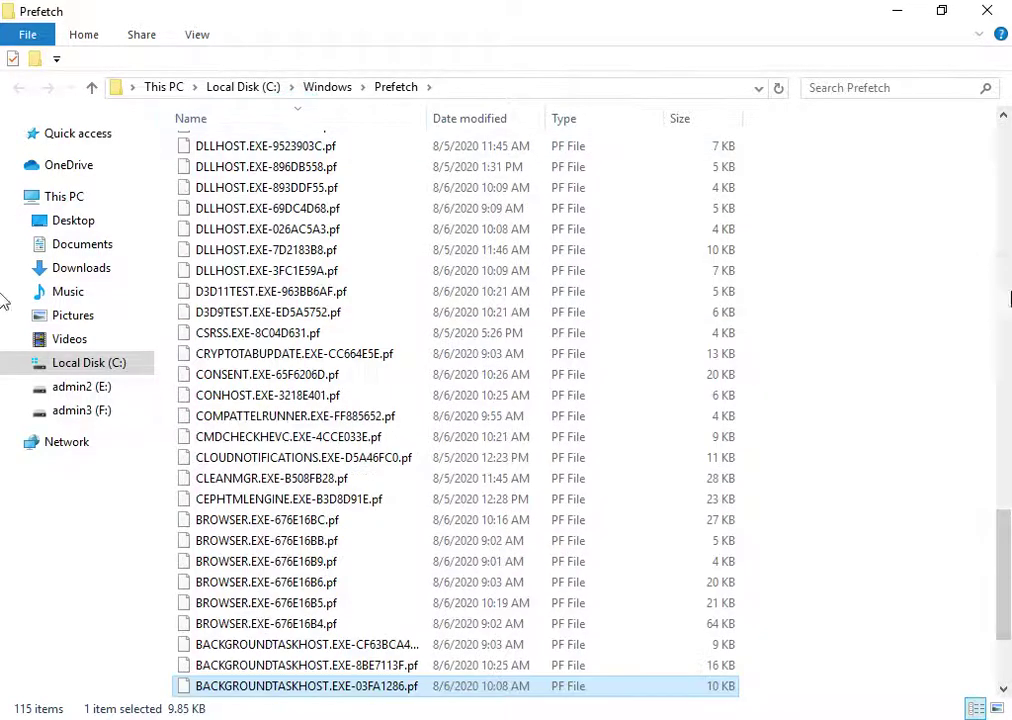
{"action": "left_click_drag", "start_coordinate": [800, 305], "coordinate": [253, 413]}
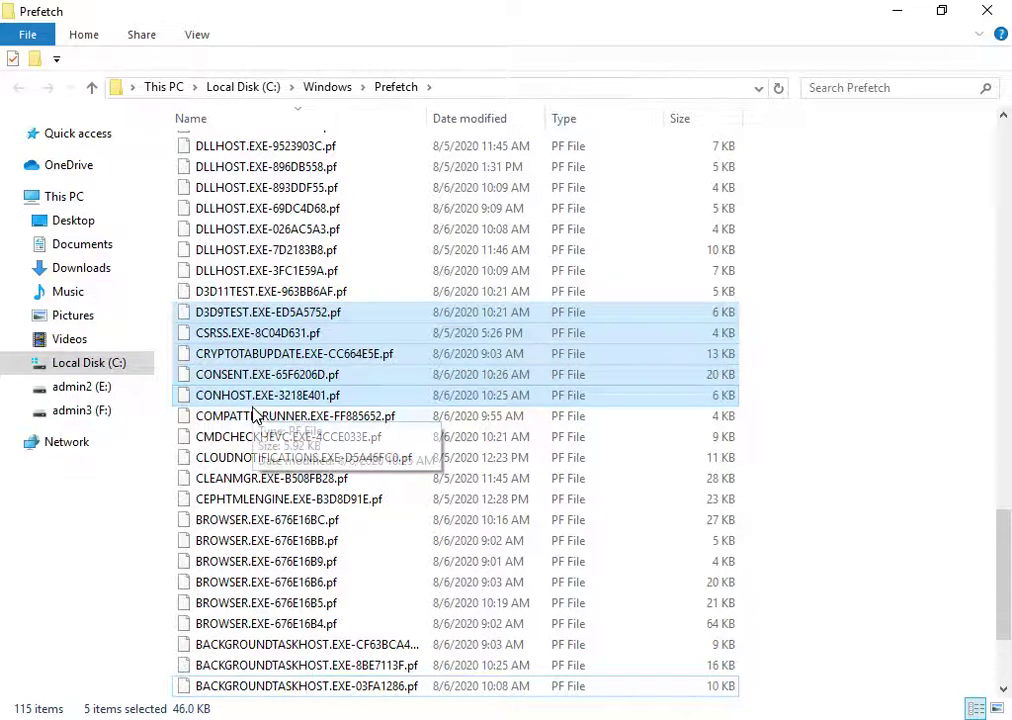
{"action": "key", "text": "ctrl+a"}
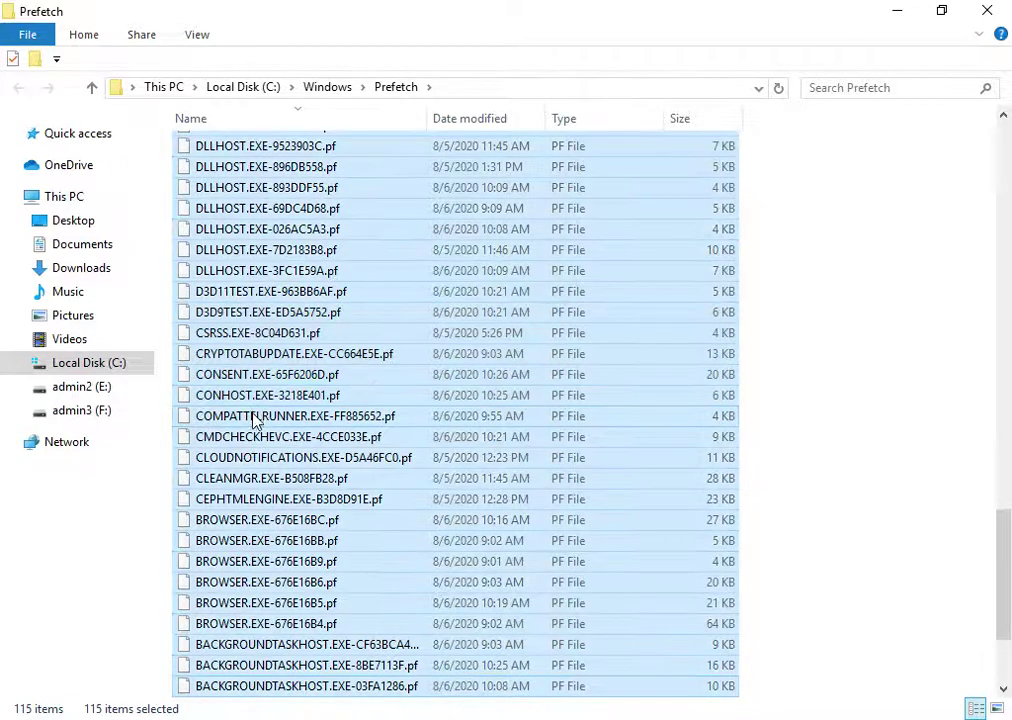
{"action": "key", "text": "Delete"}
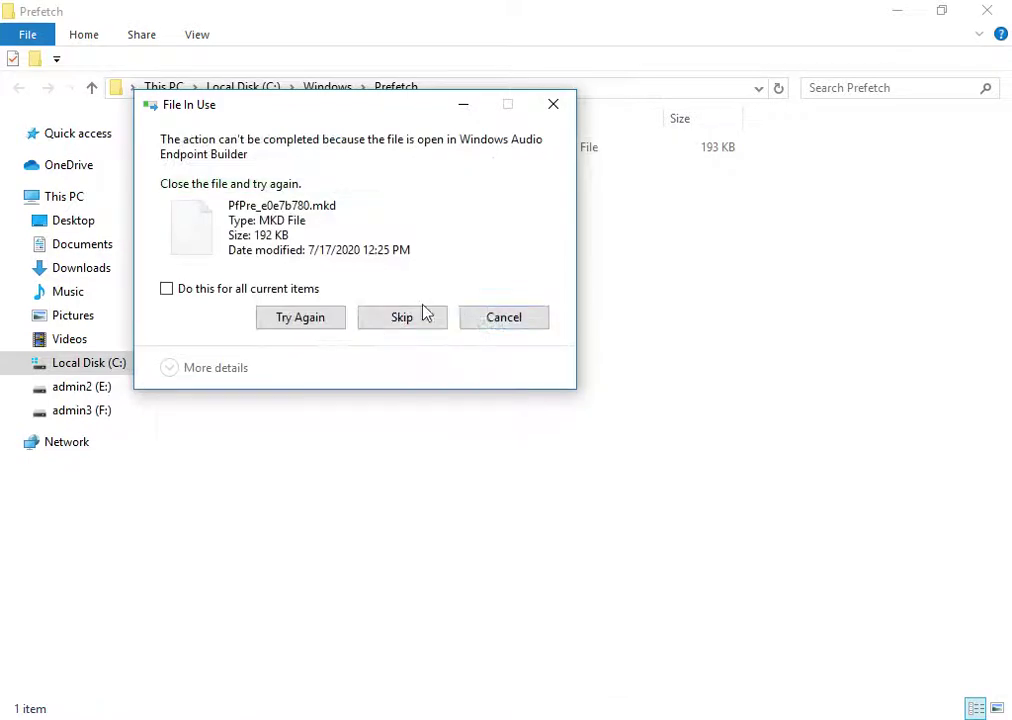
{"action": "left_click_drag", "start_coordinate": [270, 105], "coordinate": [452, 221]}
{"action": "left_click", "coordinate": [670, 442]}
{"action": "left_click", "coordinate": [987, 10]}
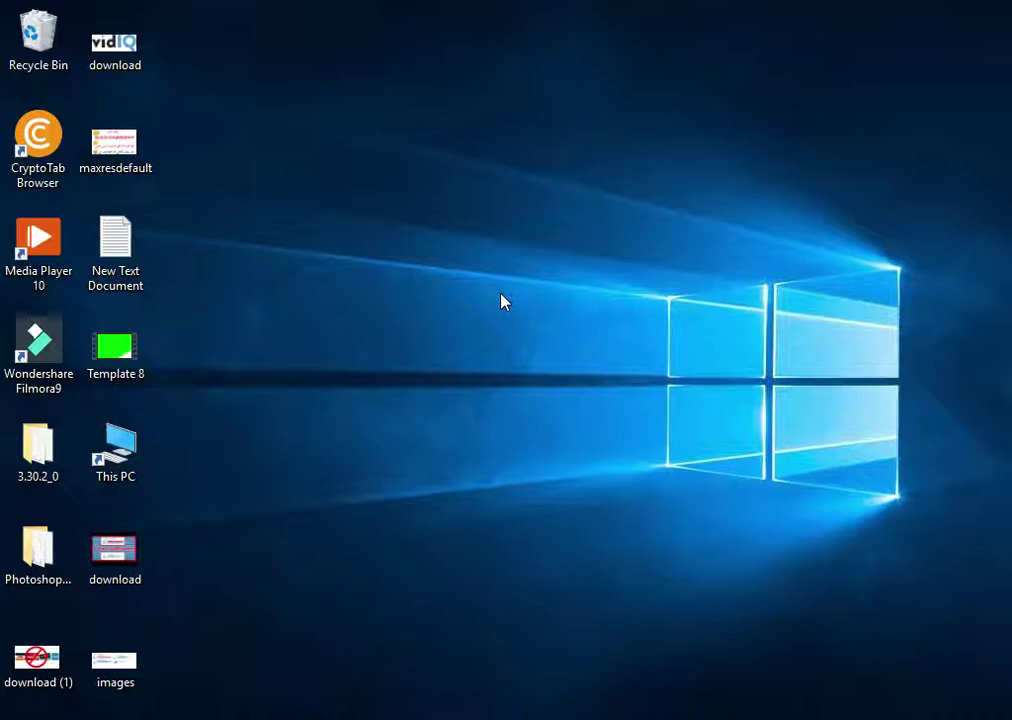
- Open the Windows Temp folder by running the "temp" command
{"action": "key", "text": "super+r"}
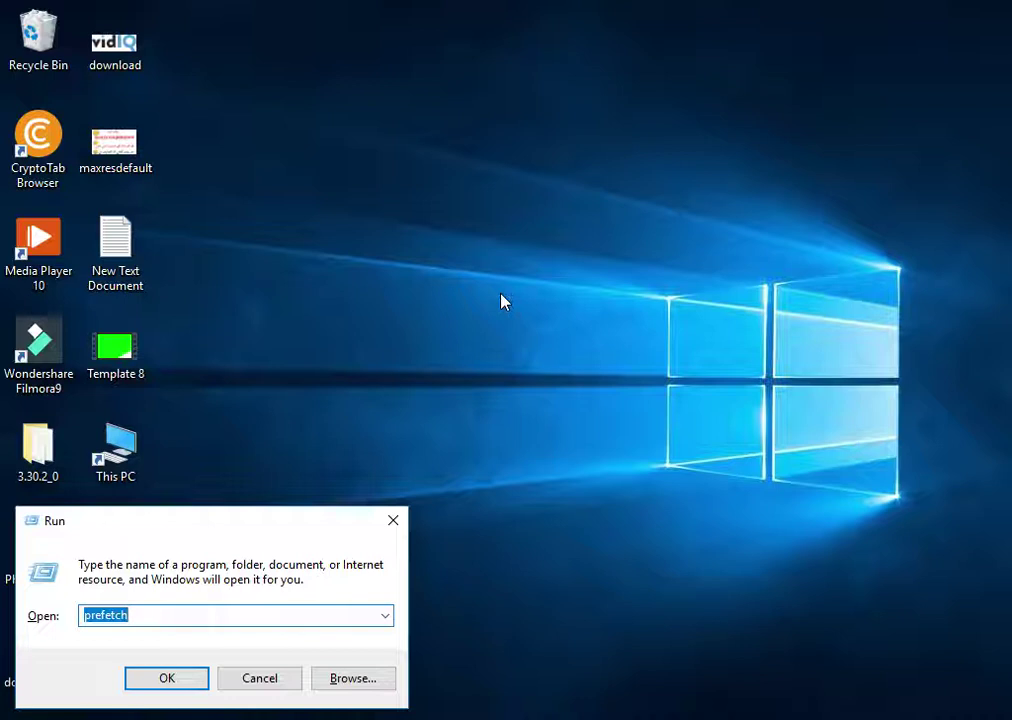
{"action": "key", "text": "Down"}
{"action": "left_click", "coordinate": [190, 612]}
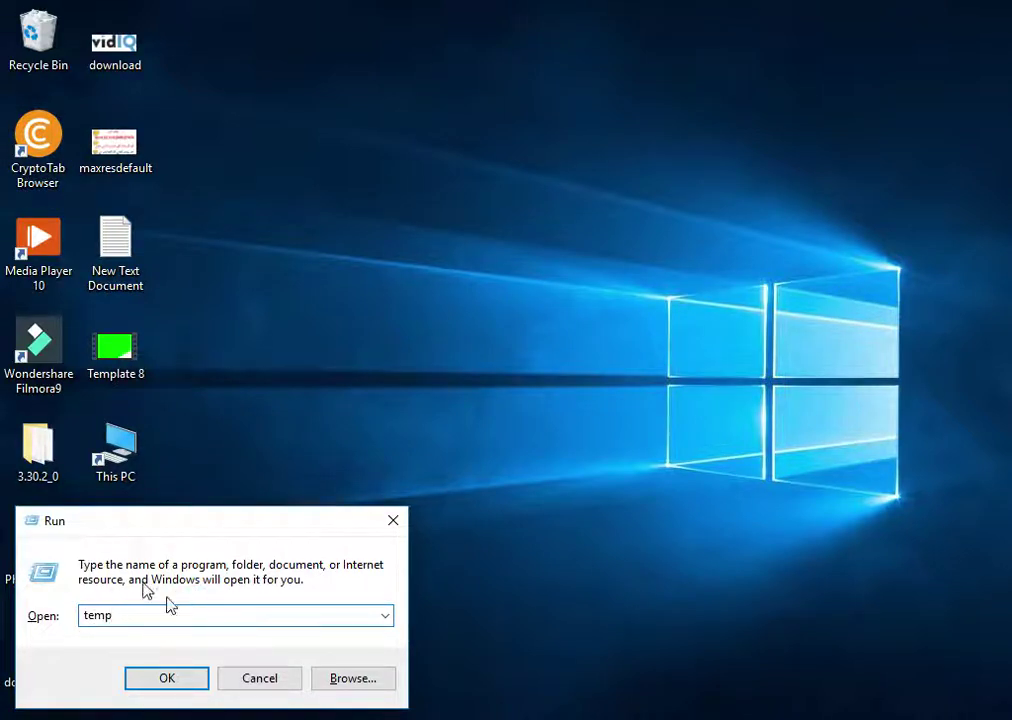
{"action": "left_click", "coordinate": [166, 680]}
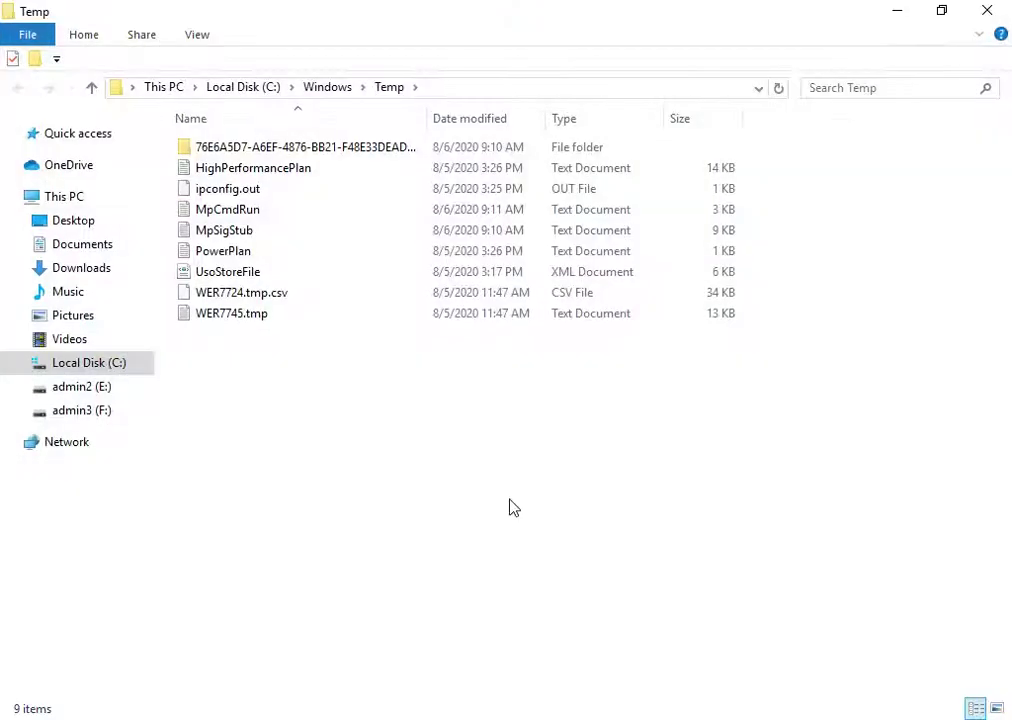
- Delete all files and folders in the Windows Temp folder and close it
{"action": "left_click_drag", "start_coordinate": [558, 507], "coordinate": [447, 10]}
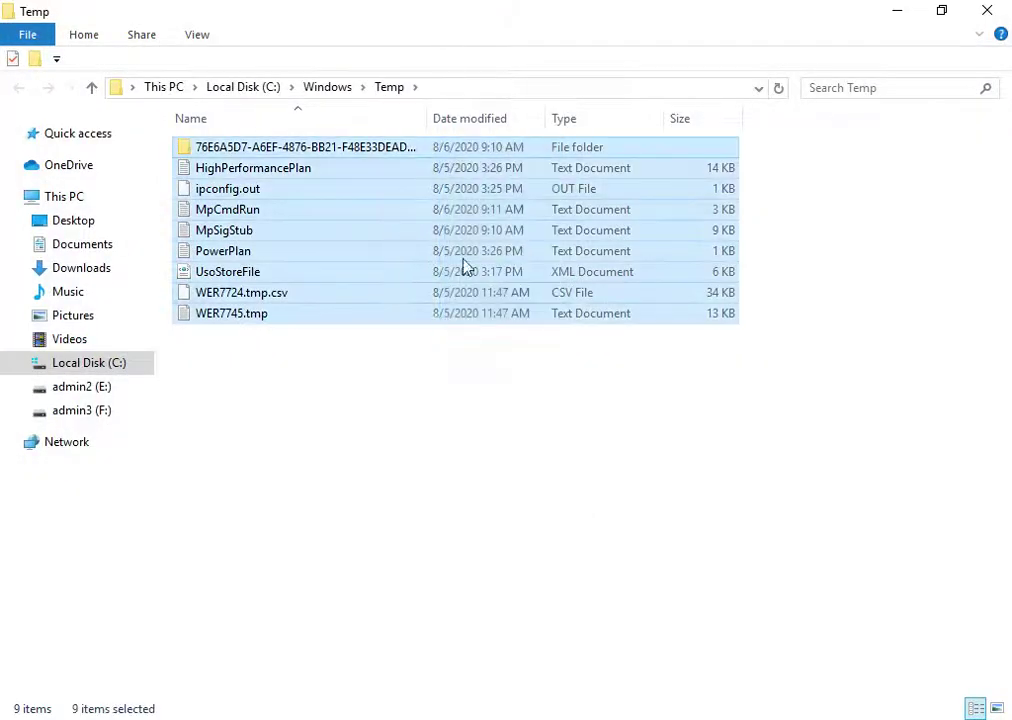
{"action": "right_click", "coordinate": [258, 218]}
{"action": "left_click", "coordinate": [281, 442]}
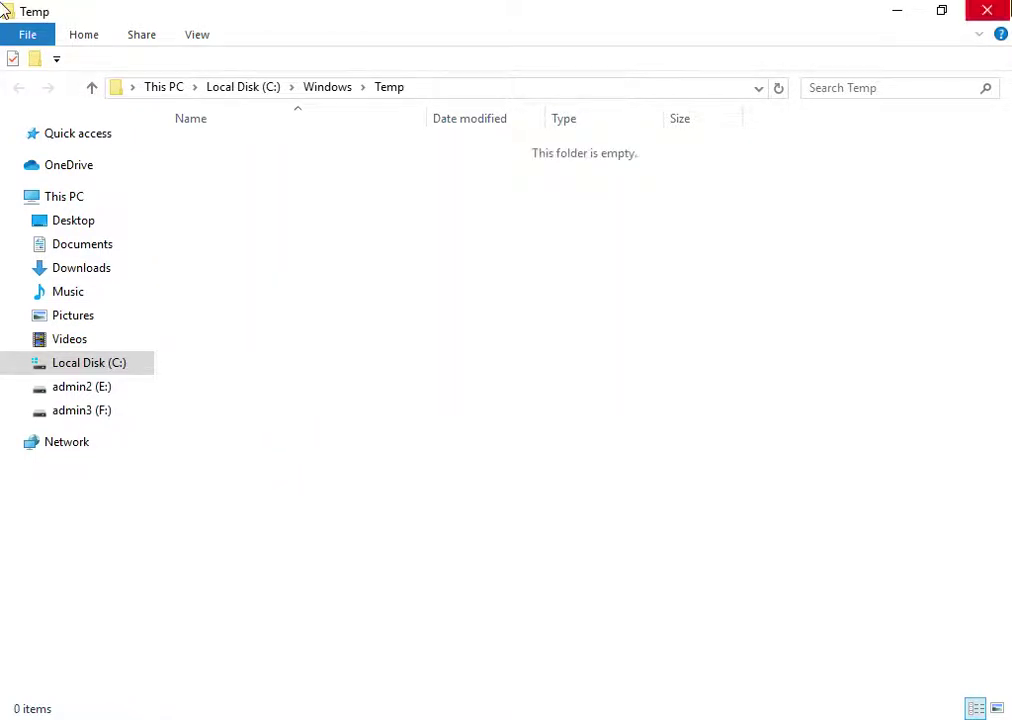
{"action": "key", "text": "alt+F4"}
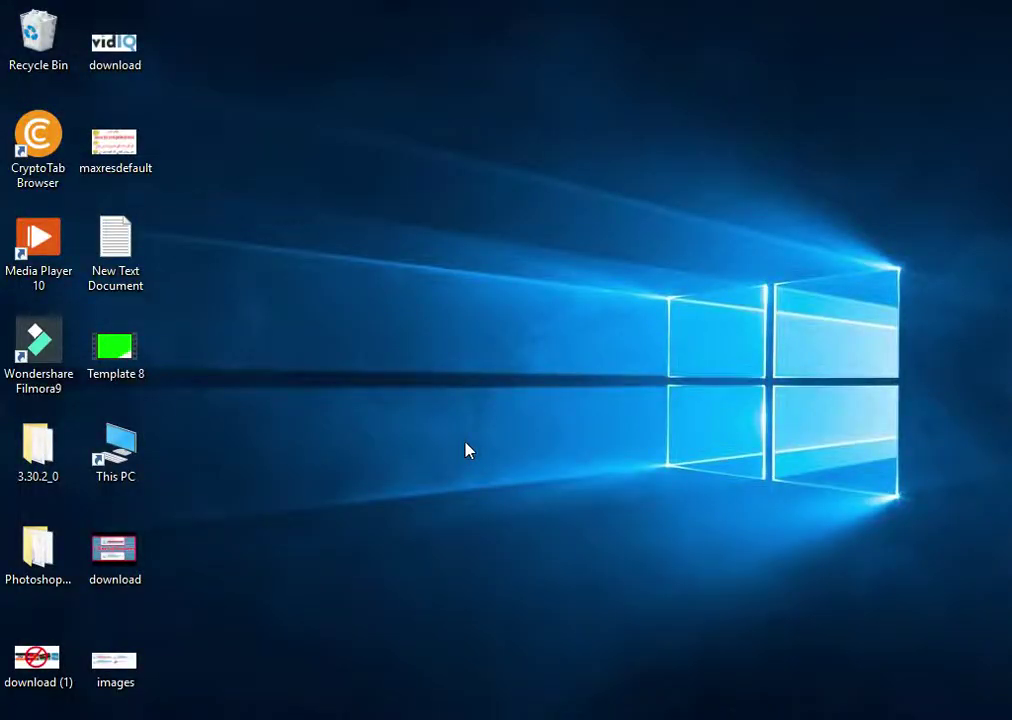
- Open the user's AppData Temp folder by running "%temp%"
{"action": "key", "text": "super+r"}
{"action": "key", "text": "Down"}
{"action": "key", "text": "Down"}
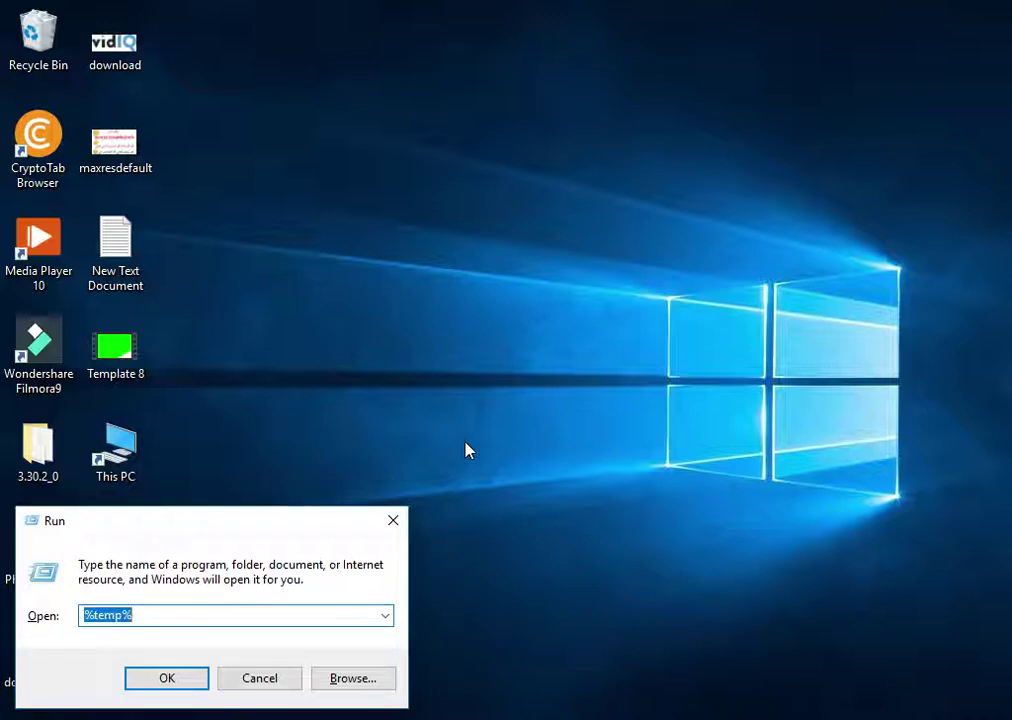
{"action": "key", "text": "End"}
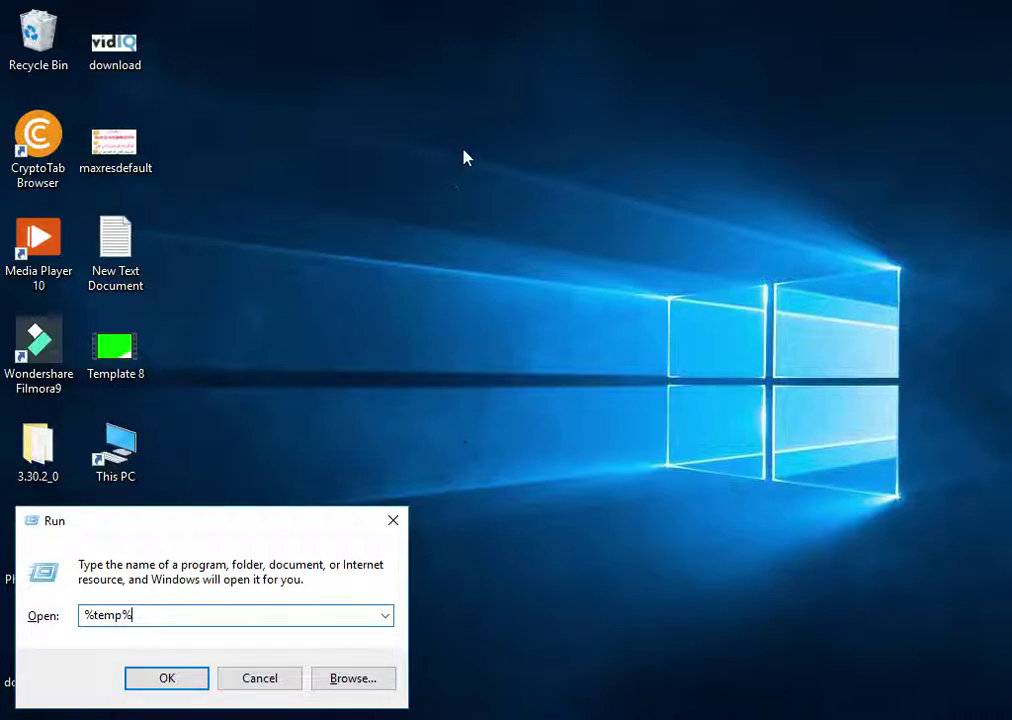
{"action": "left_click", "coordinate": [176, 620]}
{"action": "left_click", "coordinate": [157, 619]}
{"action": "left_click", "coordinate": [160, 680]}
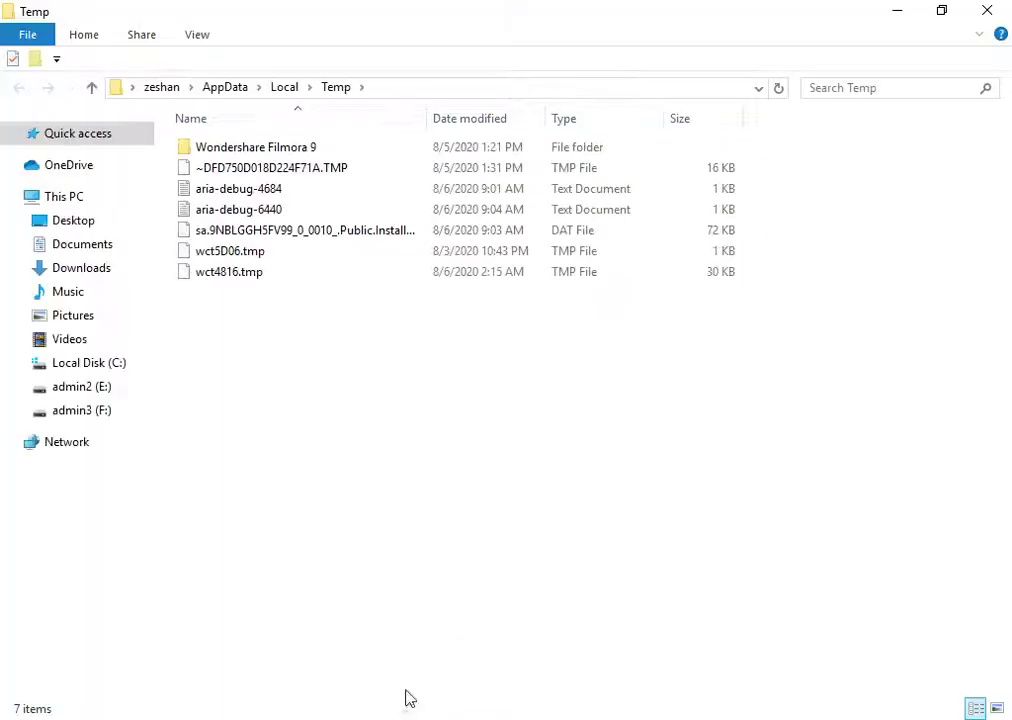
- Delete all items in the user's AppData Temp folder, cancelling deletion of the file in use
{"action": "left_click_drag", "start_coordinate": [306, 402], "coordinate": [376, 150]}
{"action": "right_click", "coordinate": [370, 166]}
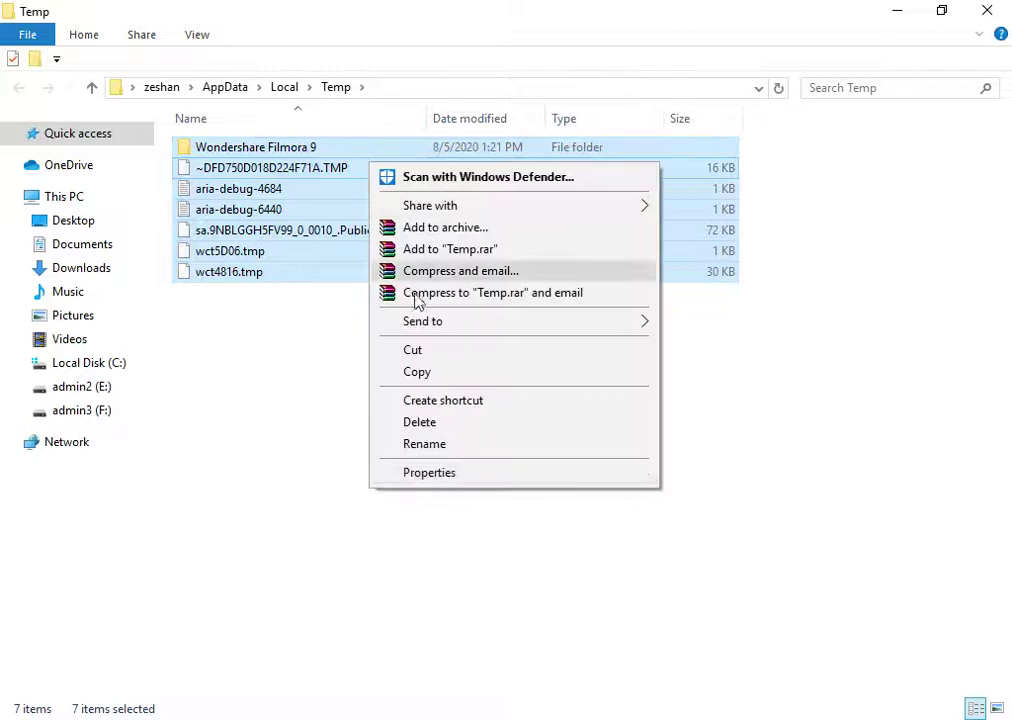
{"action": "left_click", "coordinate": [468, 422]}
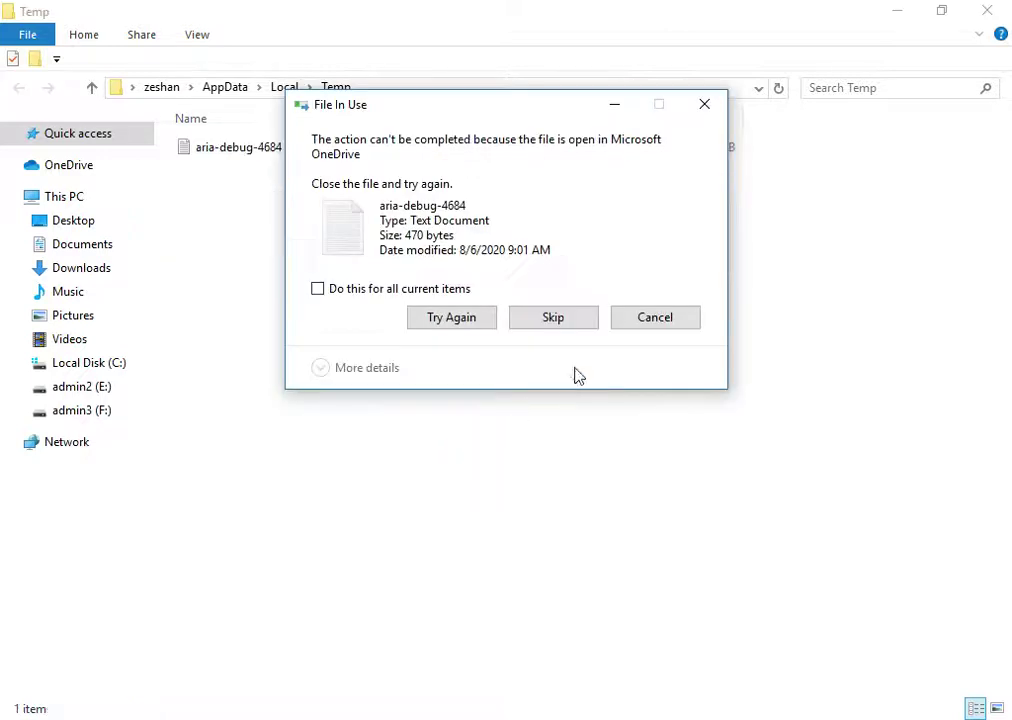
{"action": "left_click", "coordinate": [645, 317]}
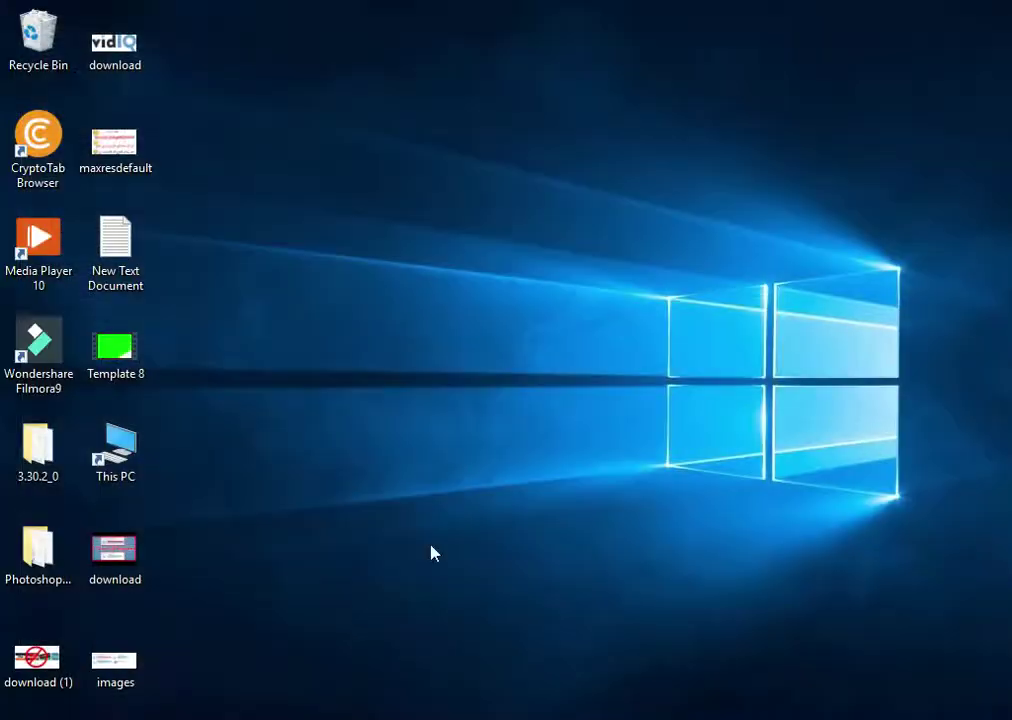
- Search for "s", open the Services app from the results and maximize its window
{"action": "key", "text": "super+s"}
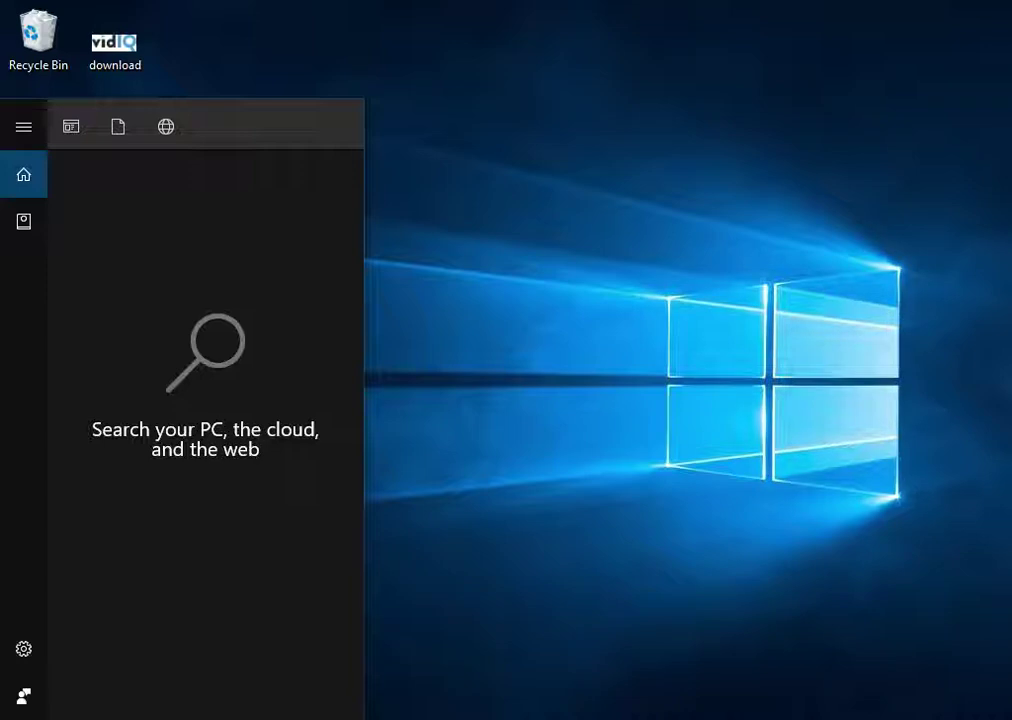
{"action": "type", "text": "s"}
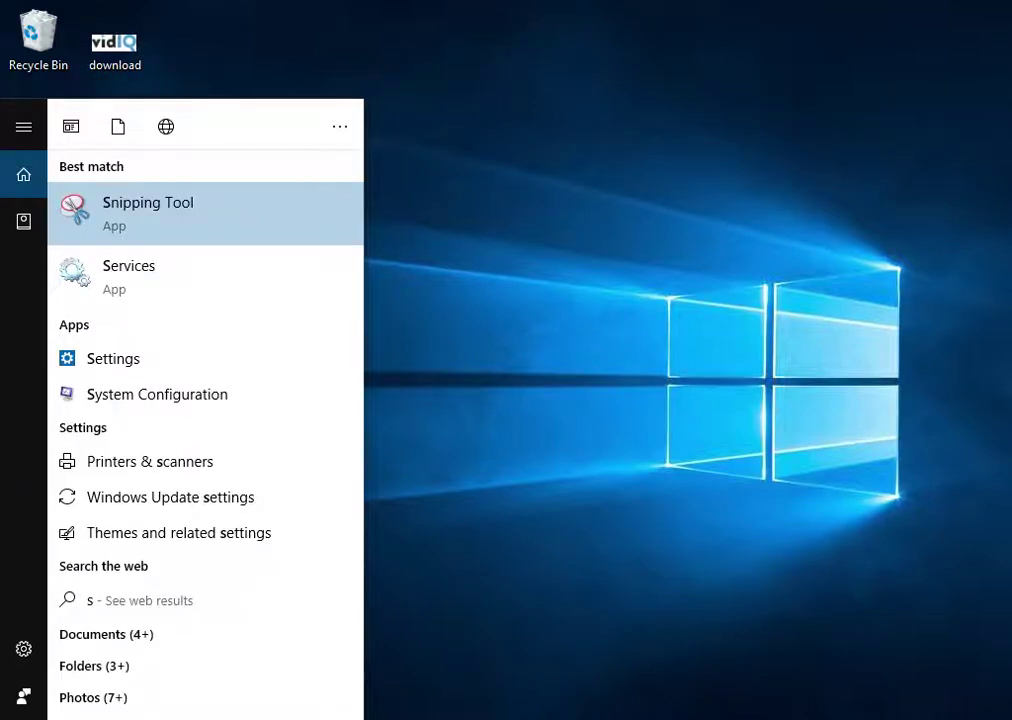
{"action": "key", "text": "Down"}
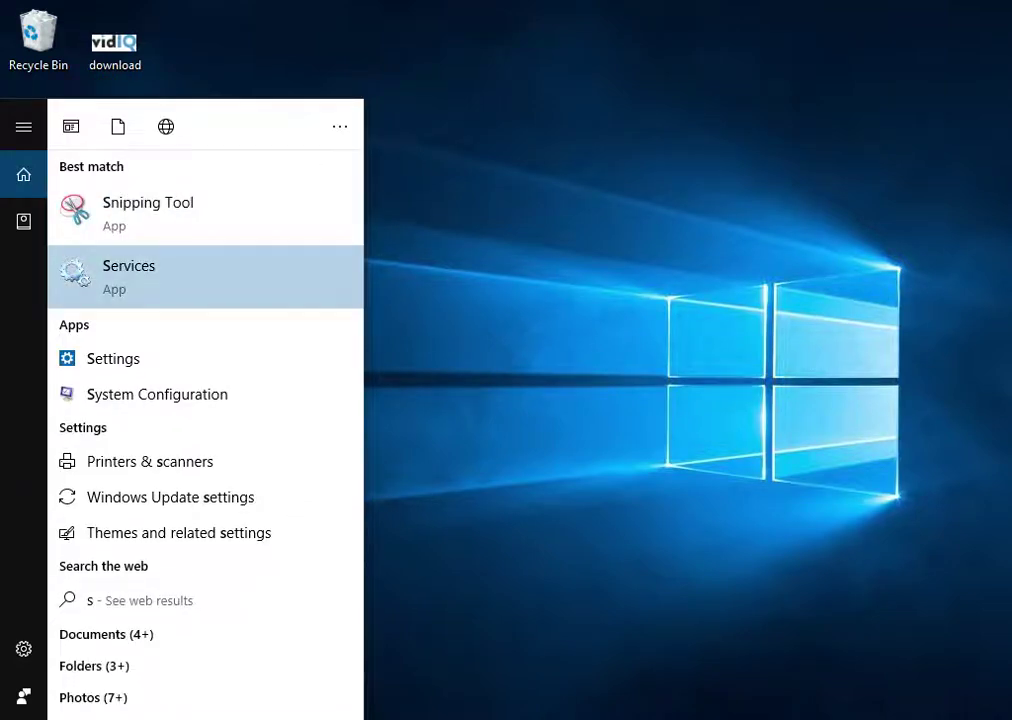
{"action": "key", "text": "Return"}
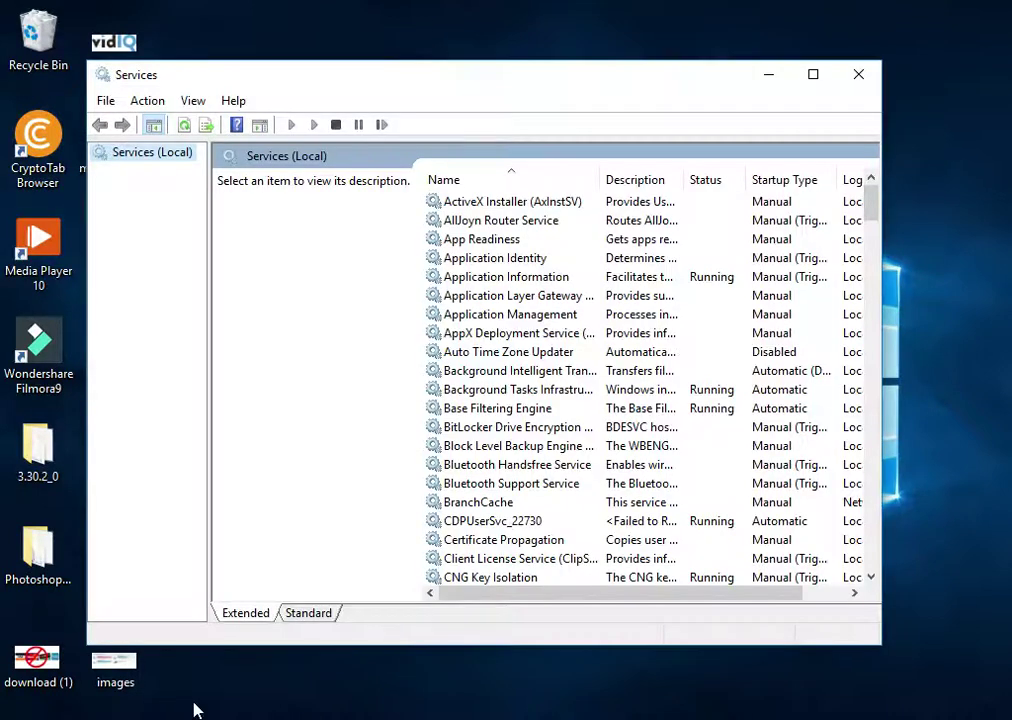
{"action": "left_click", "coordinate": [813, 75]}
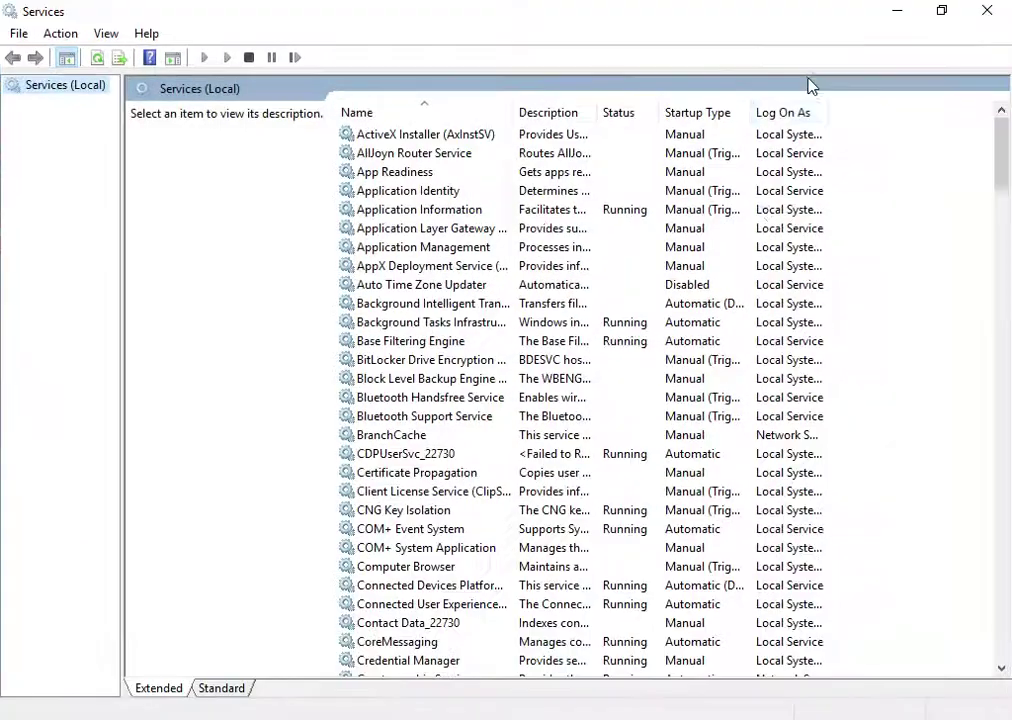
- Find the Windows Update service in the services list and open its properties
{"action": "scroll", "coordinate": [625, 366], "scroll_direction": "down", "scroll_amount": 20}
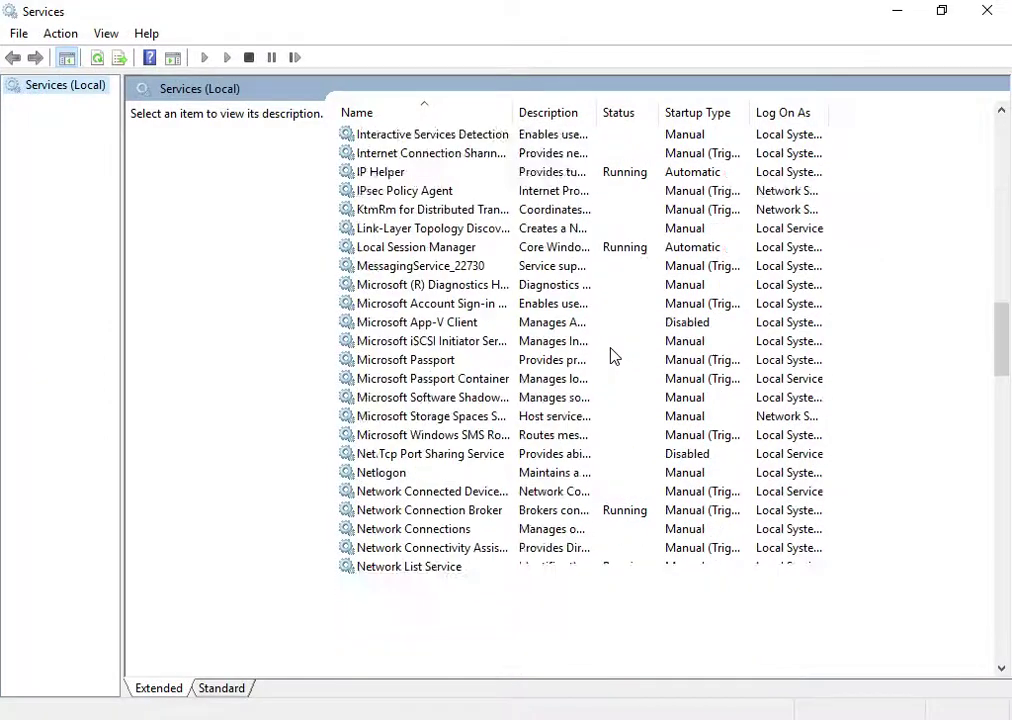
{"action": "scroll", "coordinate": [613, 356], "scroll_direction": "down", "scroll_amount": 20}
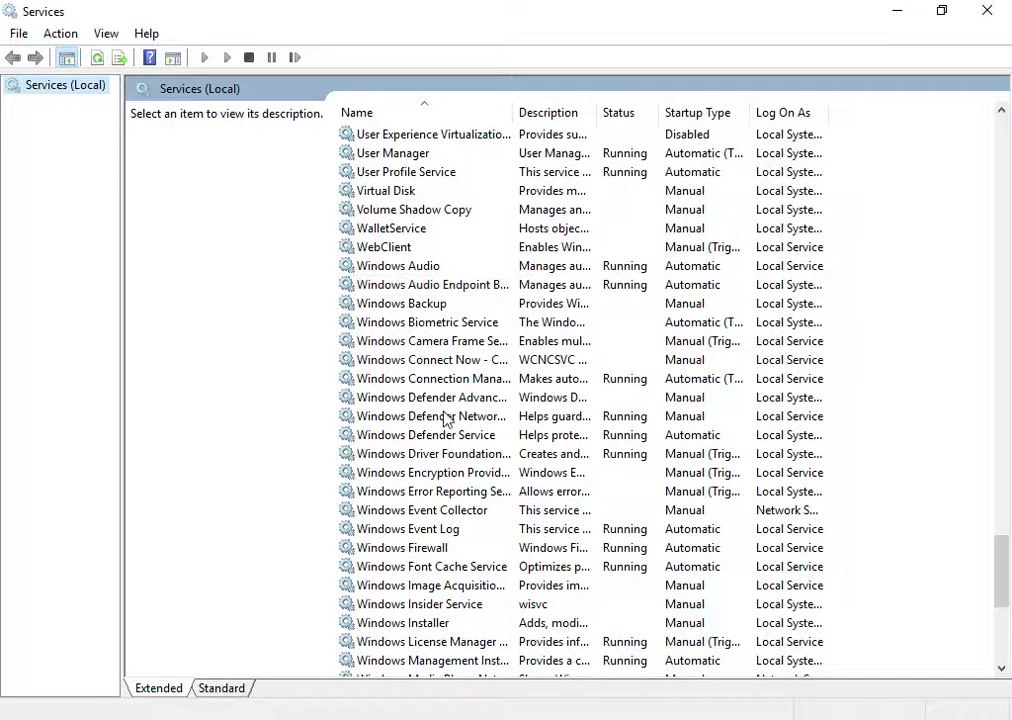
{"action": "scroll", "coordinate": [440, 420], "scroll_direction": "down", "scroll_amount": 1}
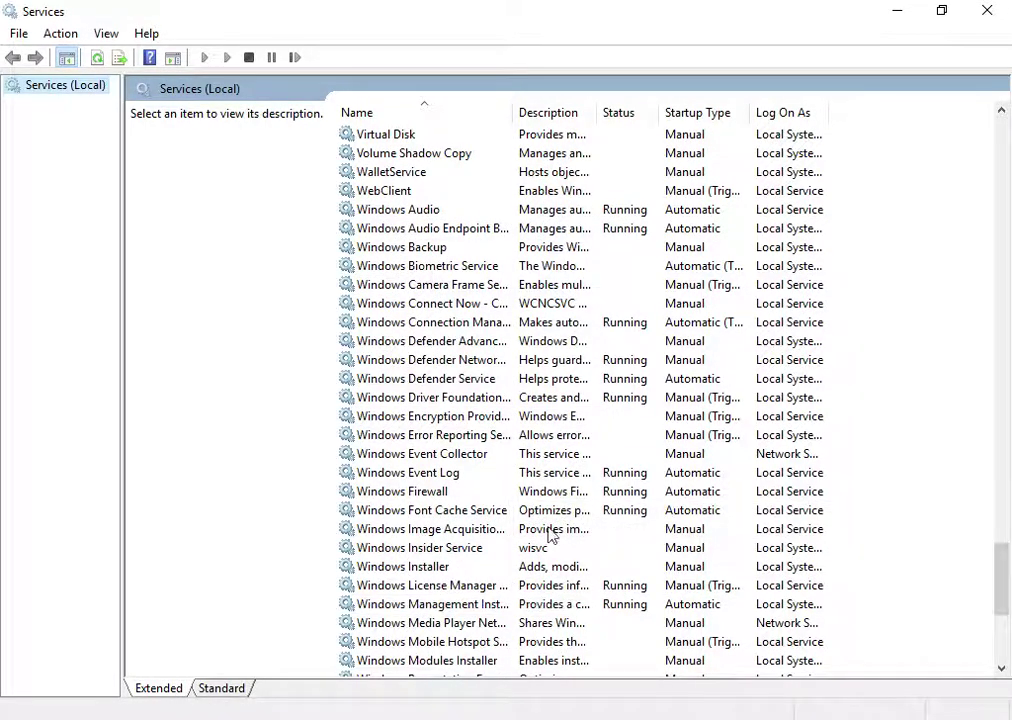
{"action": "scroll", "coordinate": [525, 456], "scroll_direction": "down", "scroll_amount": 4}
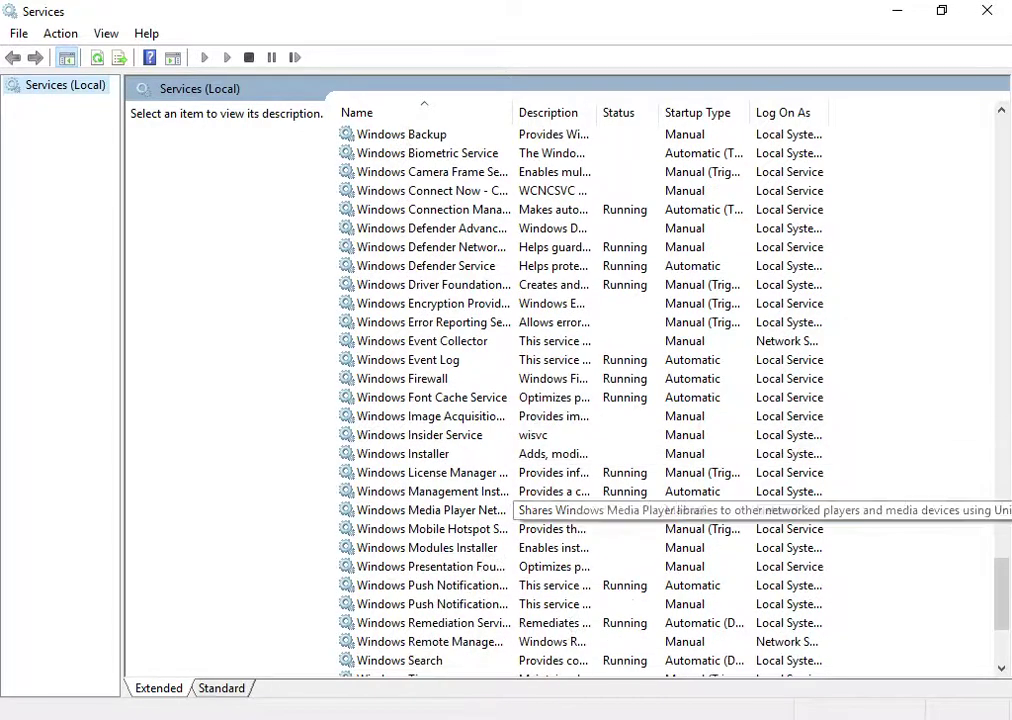
{"action": "left_click", "coordinate": [398, 588]}
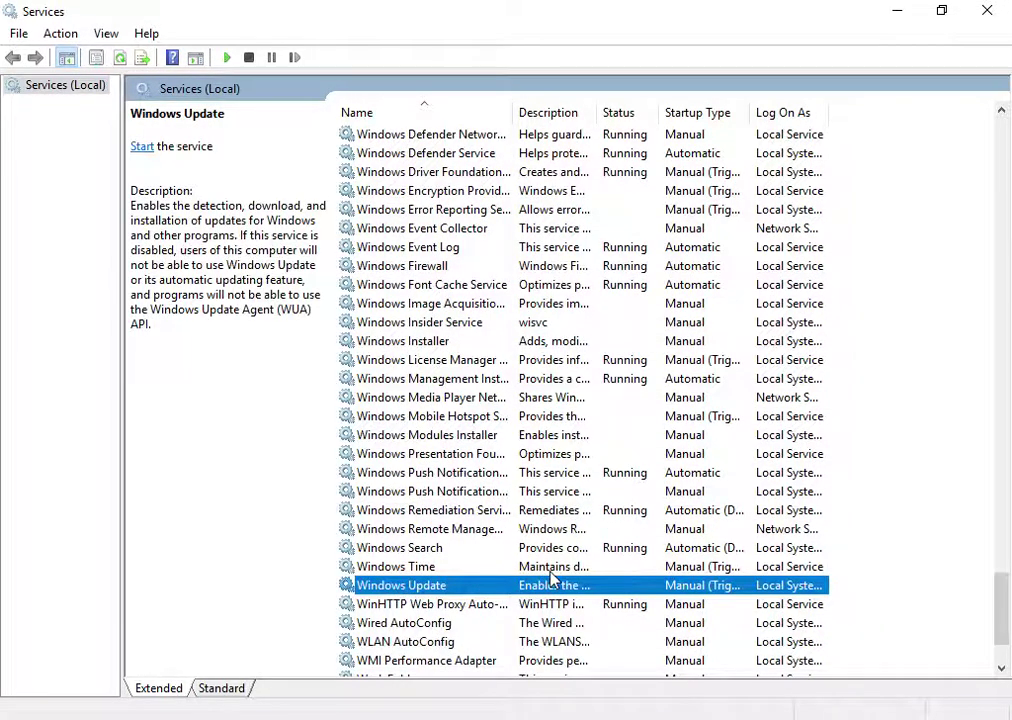
{"action": "double_click", "coordinate": [396, 588]}
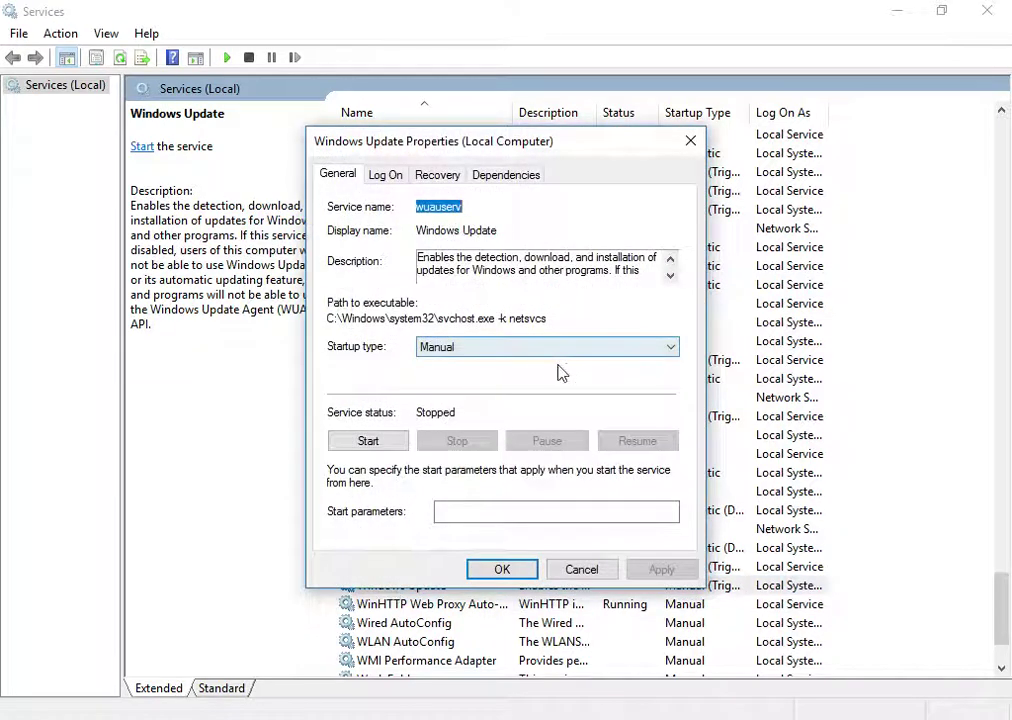
- Set the Windows Update service's startup type to Disabled, apply the change and close Services
{"action": "left_click", "coordinate": [566, 350]}
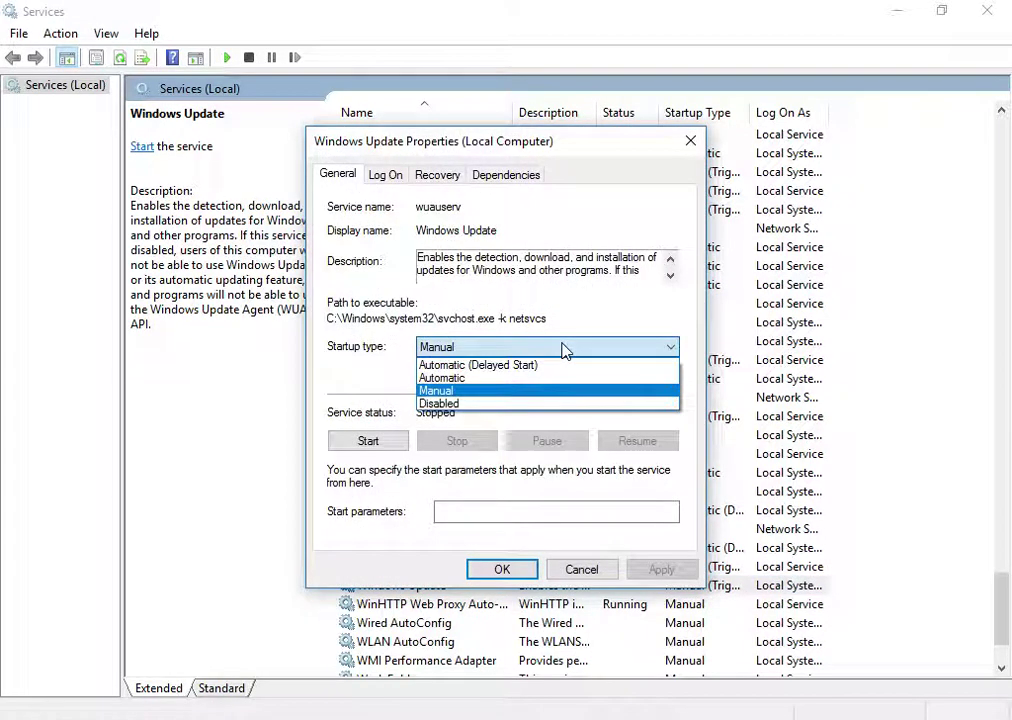
{"action": "left_click", "coordinate": [452, 404]}
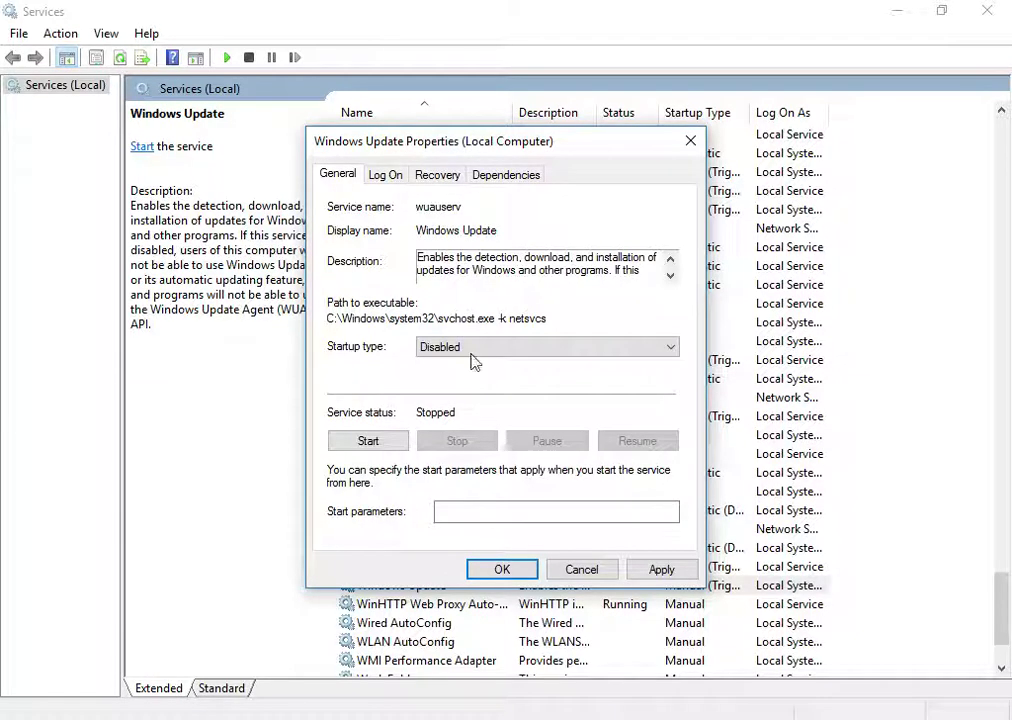
{"action": "left_click", "coordinate": [671, 574]}
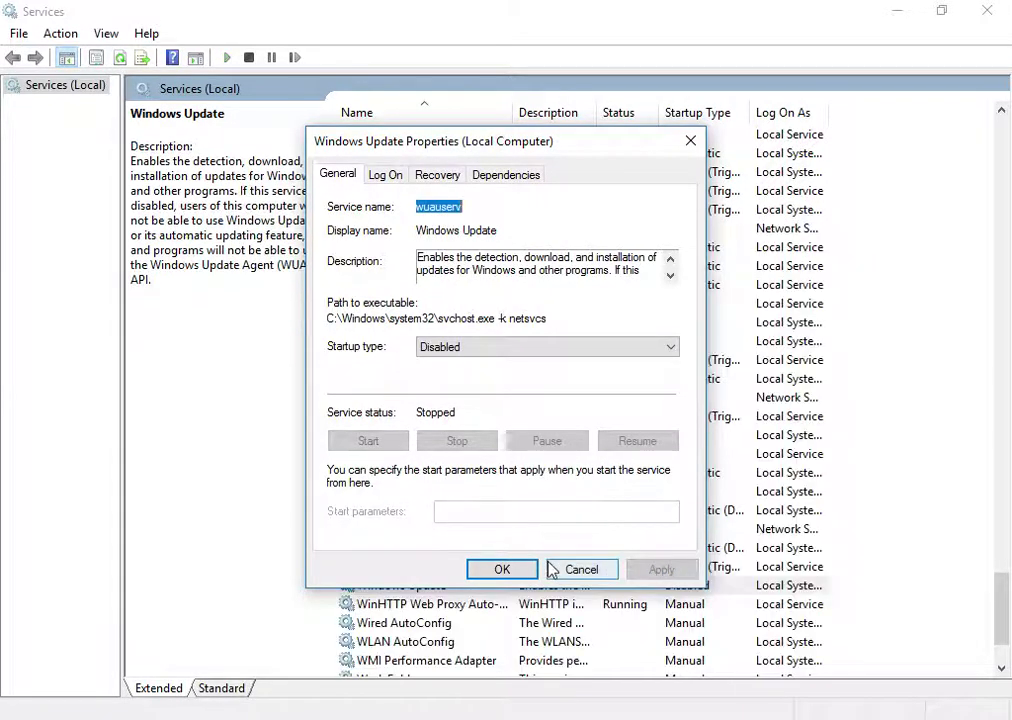
{"action": "left_click", "coordinate": [511, 571]}
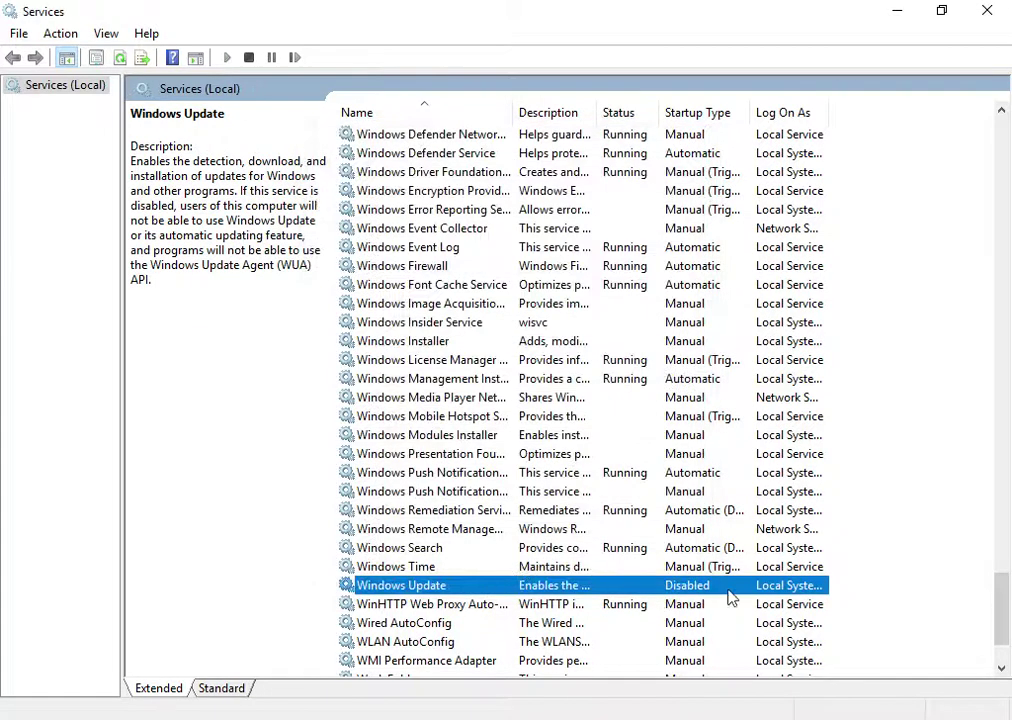
{"action": "left_click", "coordinate": [980, 11]}
- Empty the Recycle Bin from the desktop and confirm the deletion
{"action": "right_click", "coordinate": [470, 365]}
{"action": "left_click", "coordinate": [511, 418]}
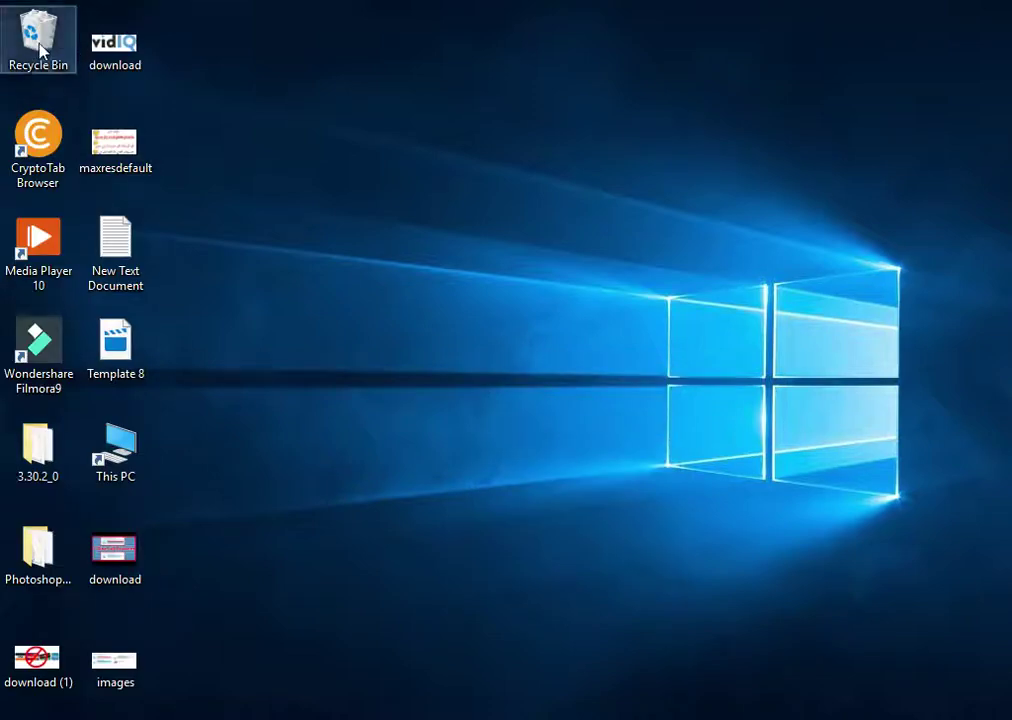
{"action": "right_click", "coordinate": [40, 45]}
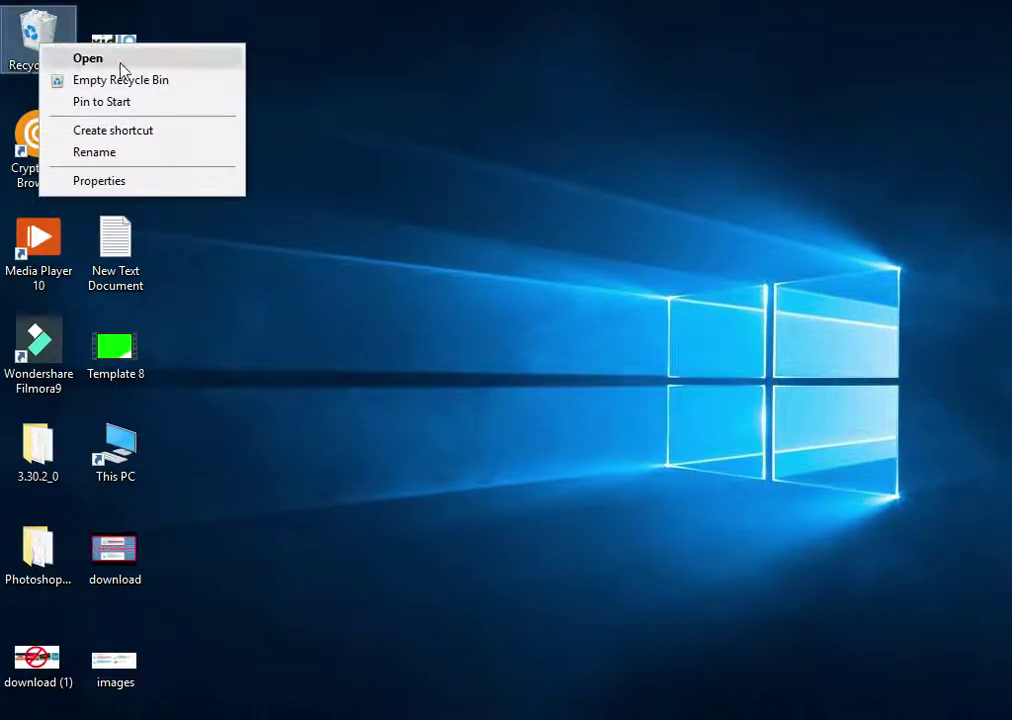
{"action": "left_click", "coordinate": [157, 82]}
{"action": "left_click", "coordinate": [585, 384]}
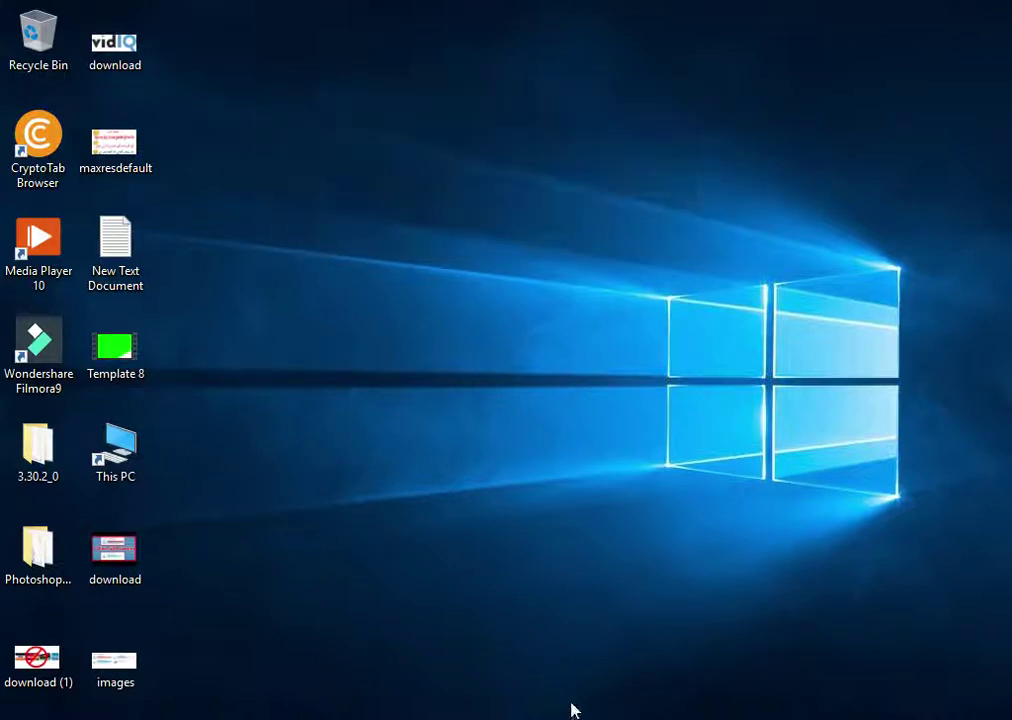
- Open This PC and go to the Windows folder on Local Disk (C:)
{"action": "left_click", "coordinate": [112, 466]}
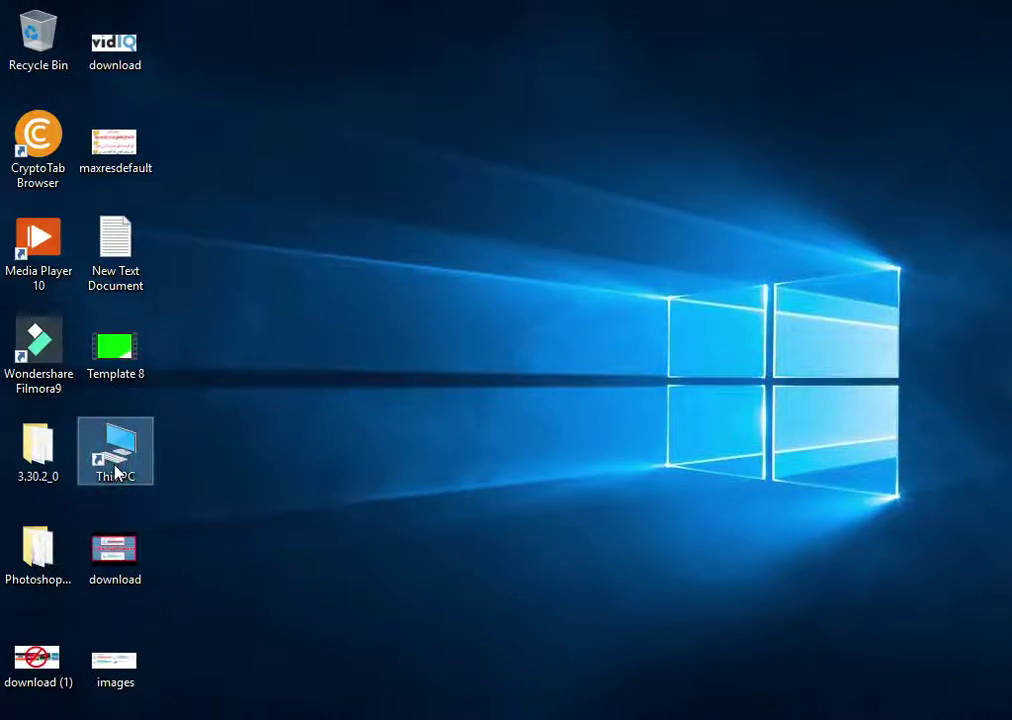
{"action": "double_click", "coordinate": [116, 468]}
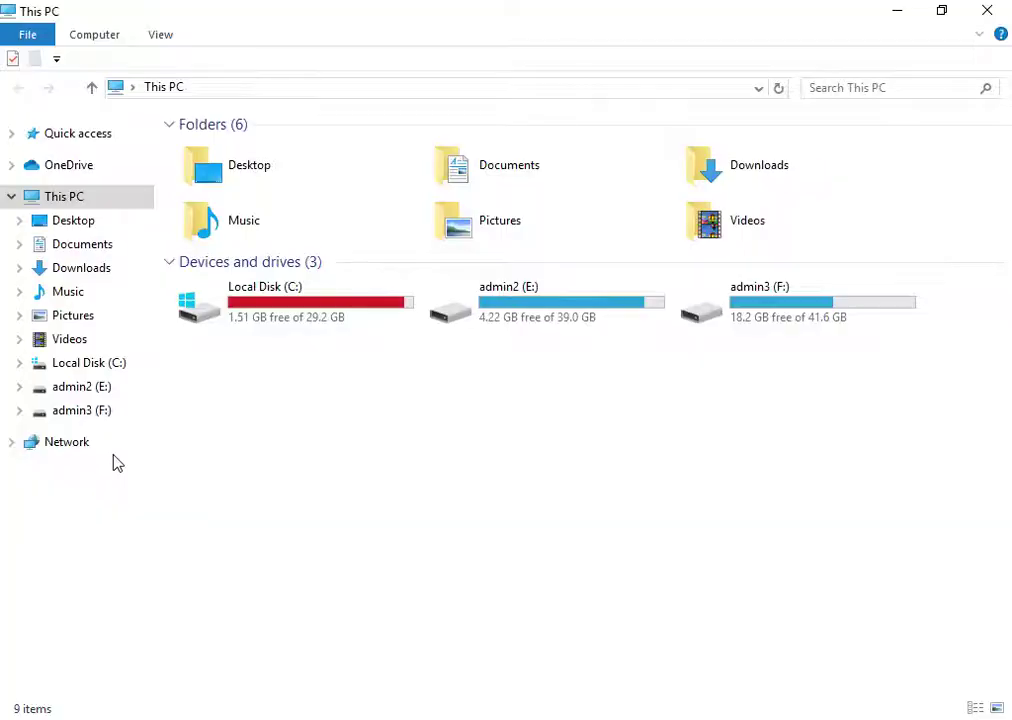
{"action": "double_click", "coordinate": [266, 325]}
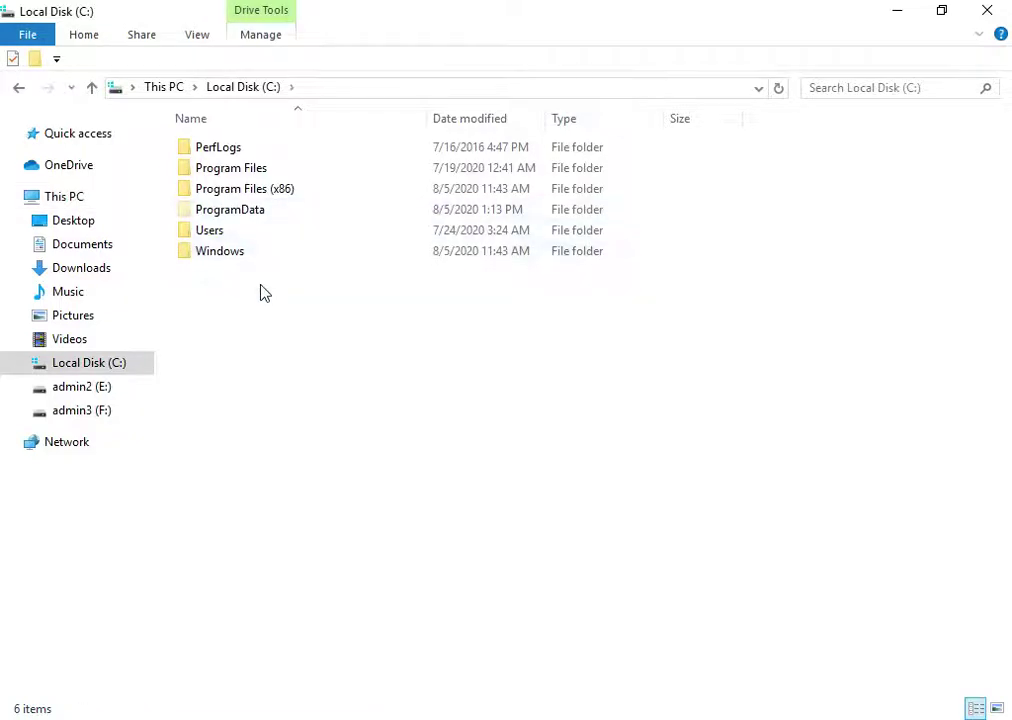
{"action": "left_click", "coordinate": [18, 87]}
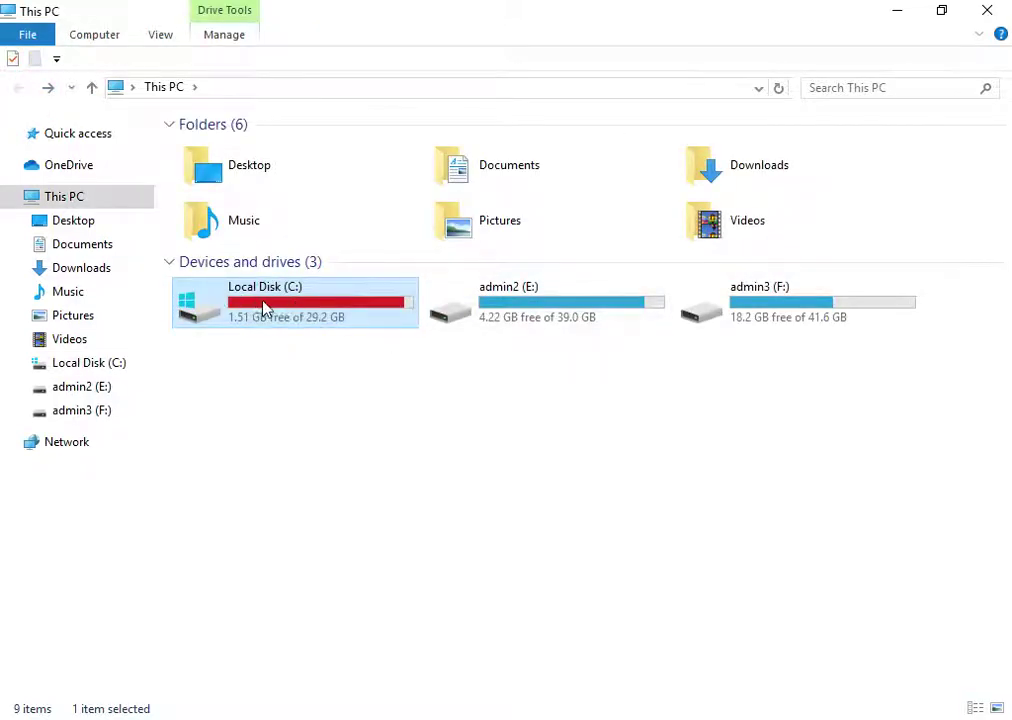
{"action": "double_click", "coordinate": [316, 305]}
{"action": "double_click", "coordinate": [221, 254]}
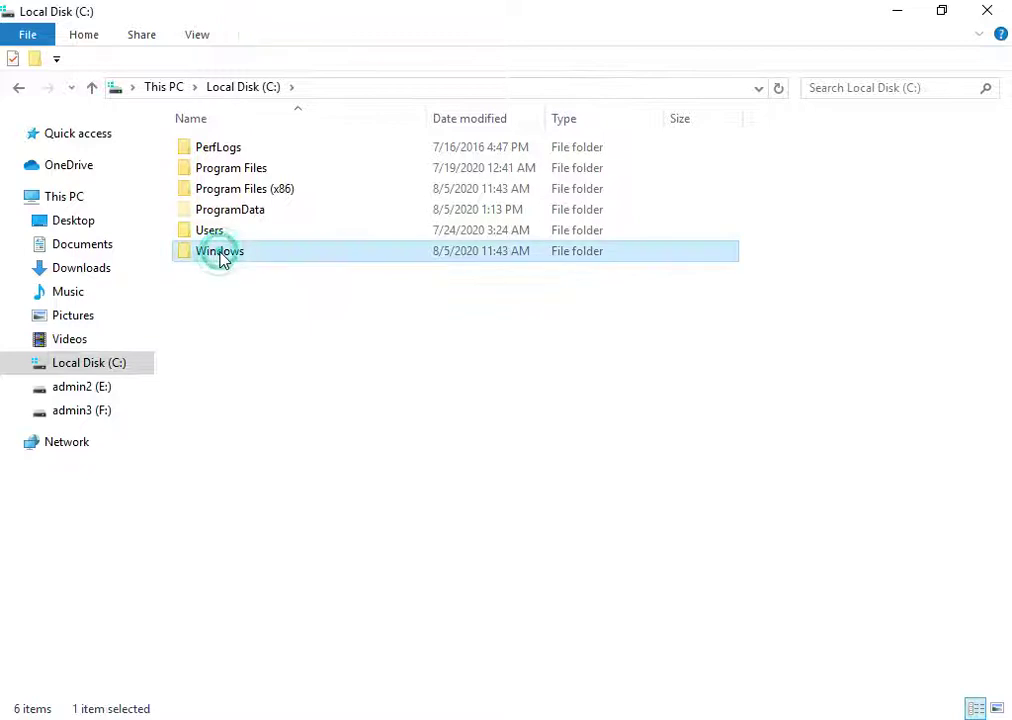
- Open the SoftwareDistribution folder inside Windows and go into its Download subfolder
{"action": "scroll", "coordinate": [235, 318], "scroll_direction": "down", "scroll_amount": 3}
{"action": "scroll", "coordinate": [316, 368], "scroll_direction": "down", "scroll_amount": 6}
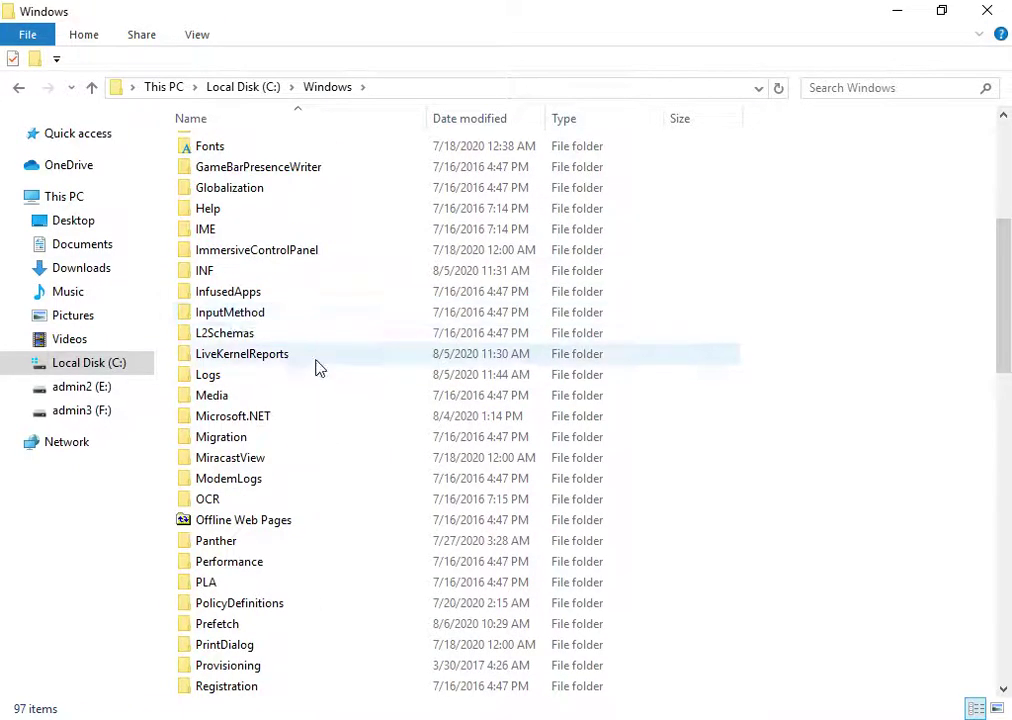
{"action": "scroll", "coordinate": [310, 325], "scroll_direction": "down", "scroll_amount": 3}
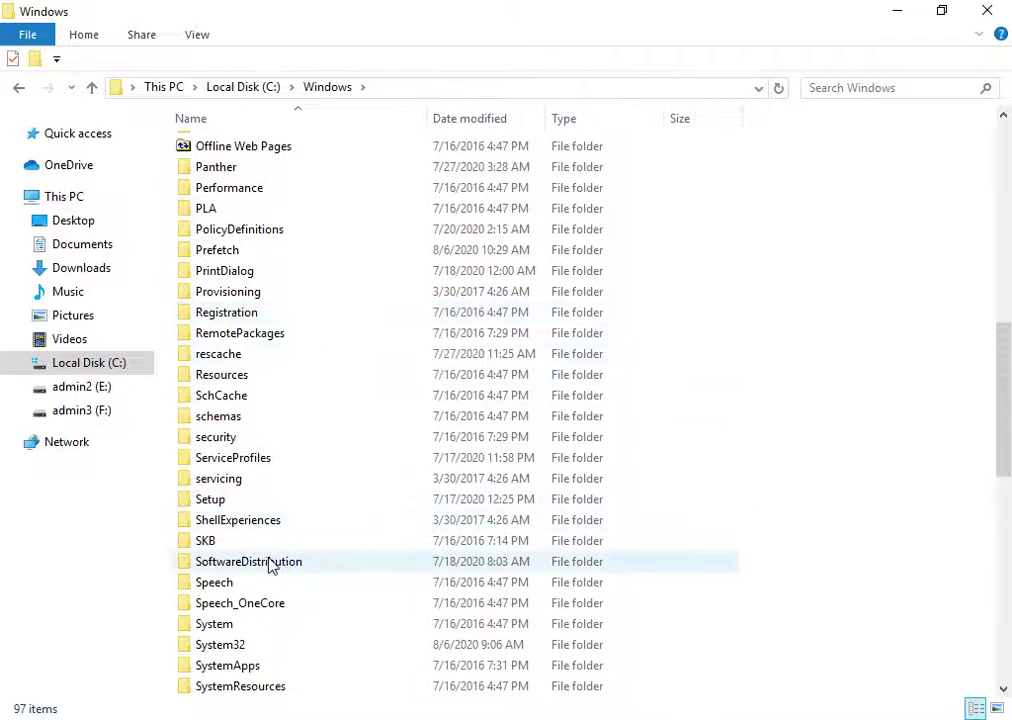
{"action": "left_click", "coordinate": [265, 562]}
{"action": "double_click", "coordinate": [265, 562]}
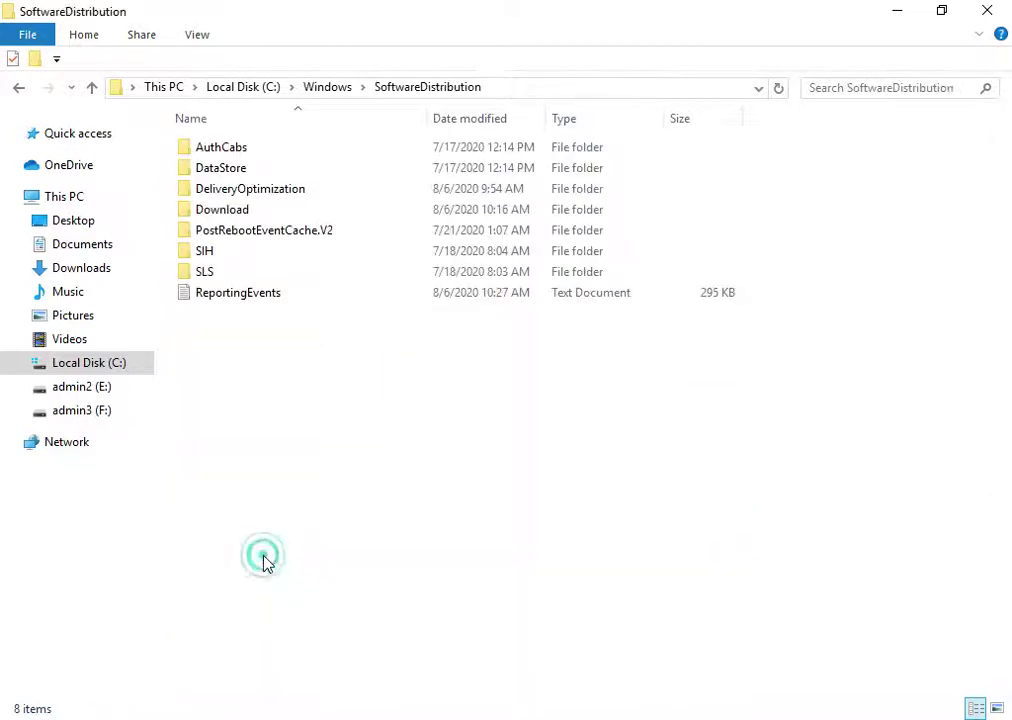
{"action": "left_click", "coordinate": [255, 215]}
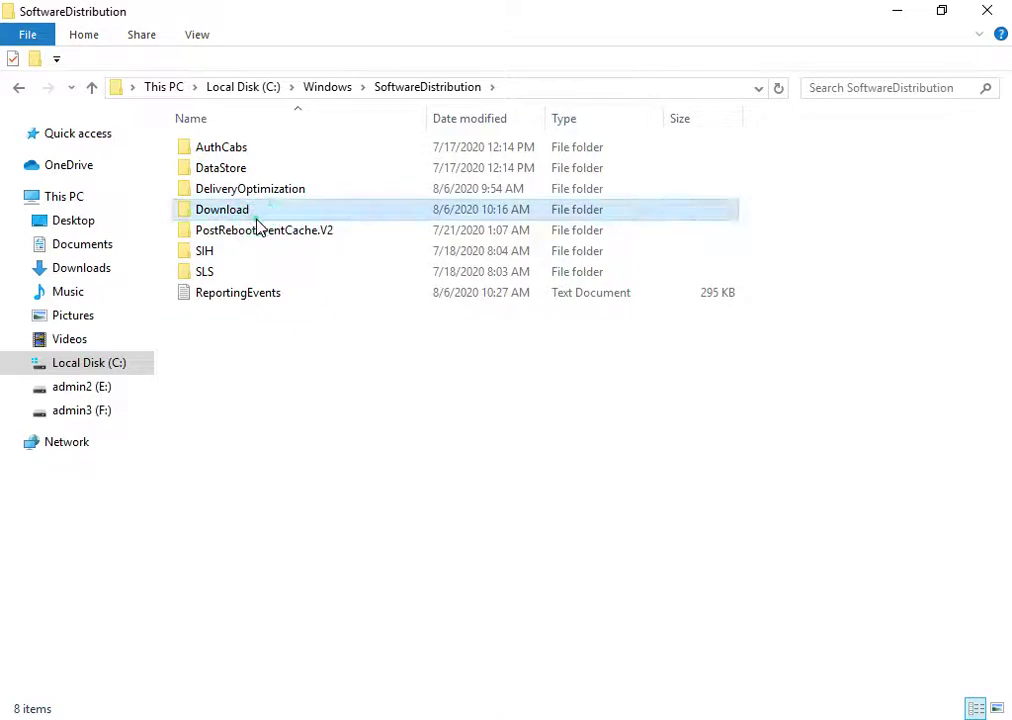
{"action": "double_click", "coordinate": [255, 215]}
- Select all files and folders in SoftwareDistribution's Download folder and start deleting them, moving the progress dialog out of the way
{"action": "left_click_drag", "start_coordinate": [330, 576], "coordinate": [395, 99]}
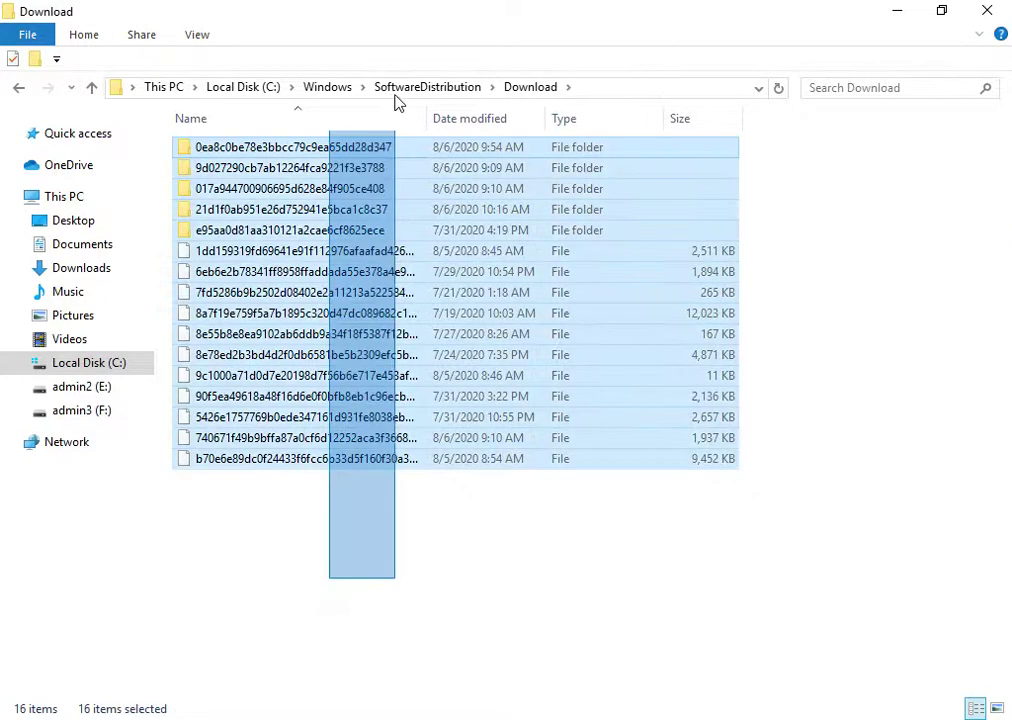
{"action": "key", "text": "Delete"}
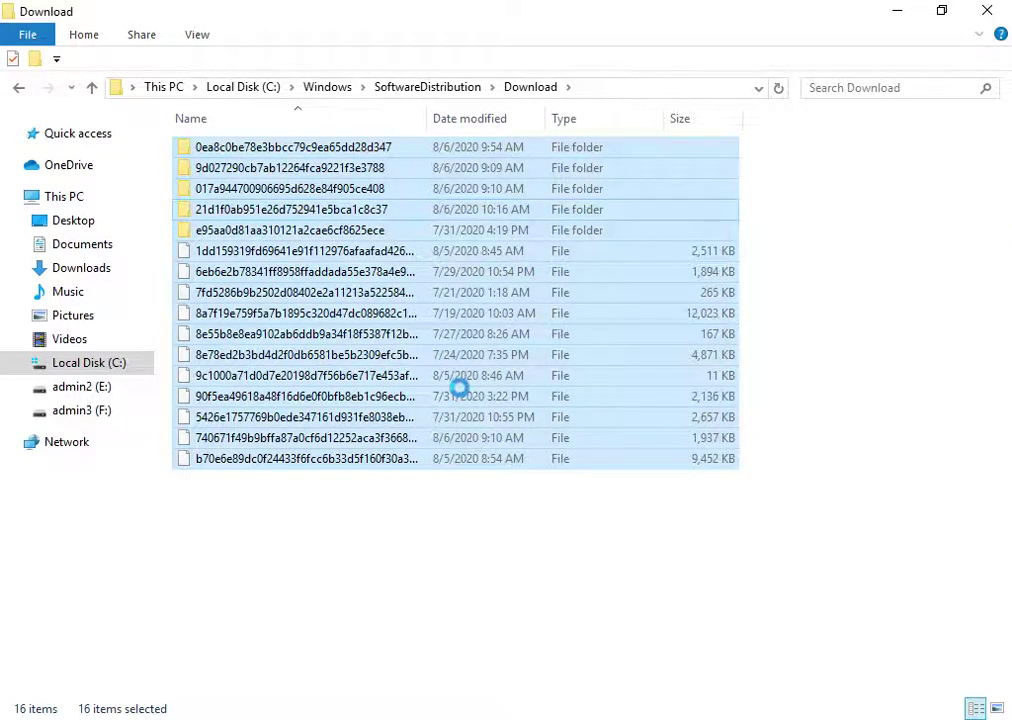
{"action": "key", "text": "shift+F10"}
{"action": "left_click", "coordinate": [454, 517]}
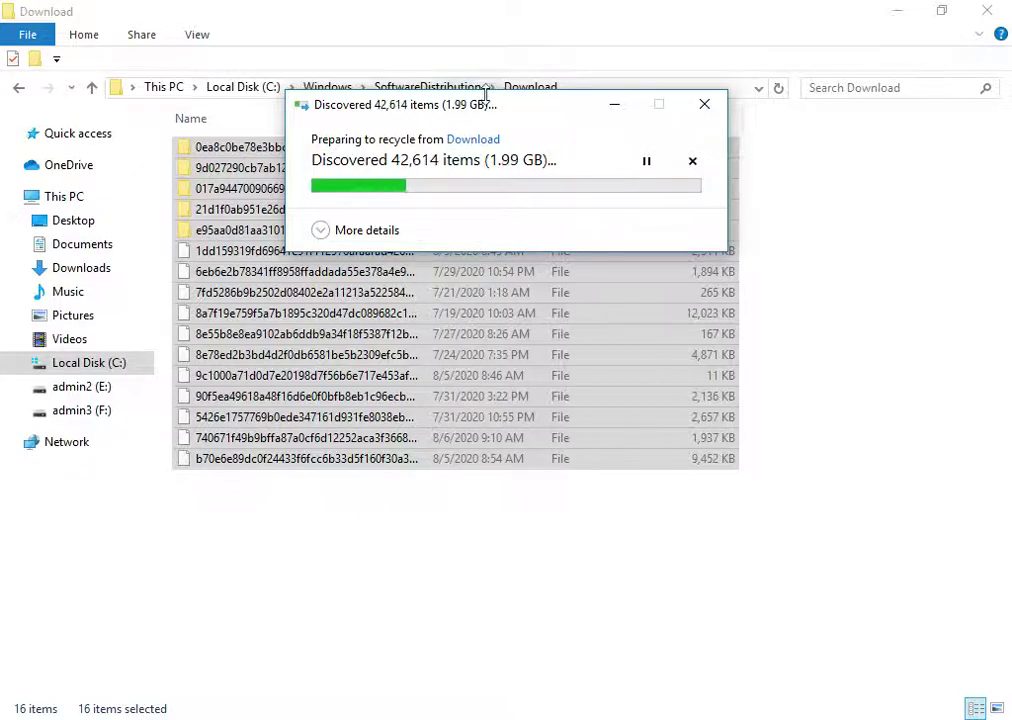
{"action": "left_click_drag", "start_coordinate": [486, 117], "coordinate": [537, 218]}
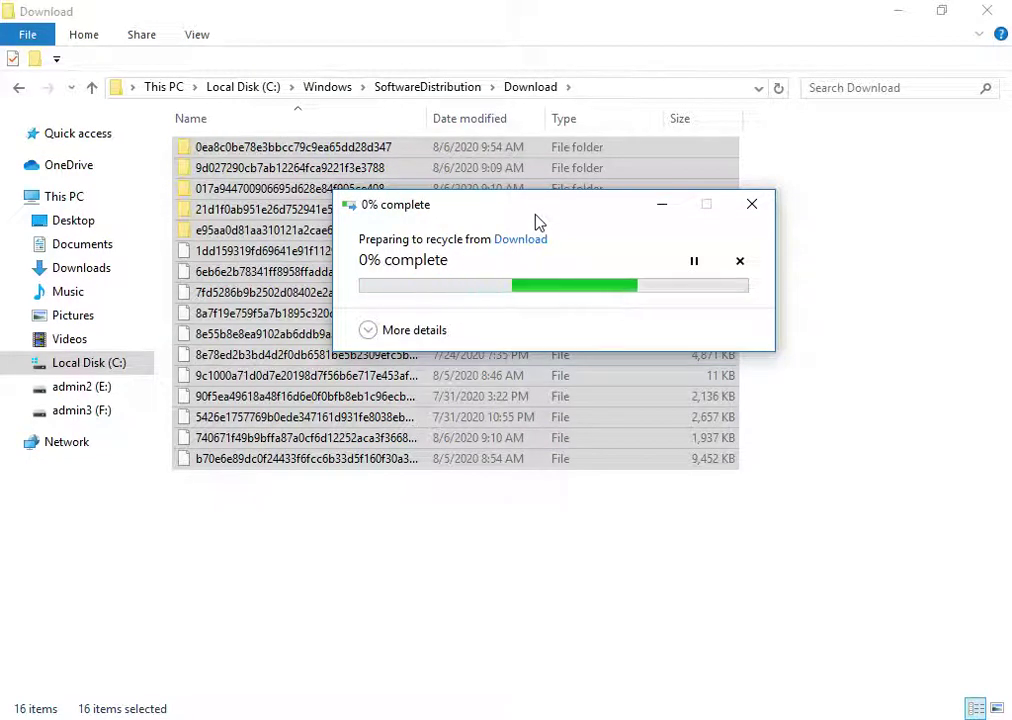
{"action": "left_click_drag", "start_coordinate": [576, 208], "coordinate": [578, 184]}
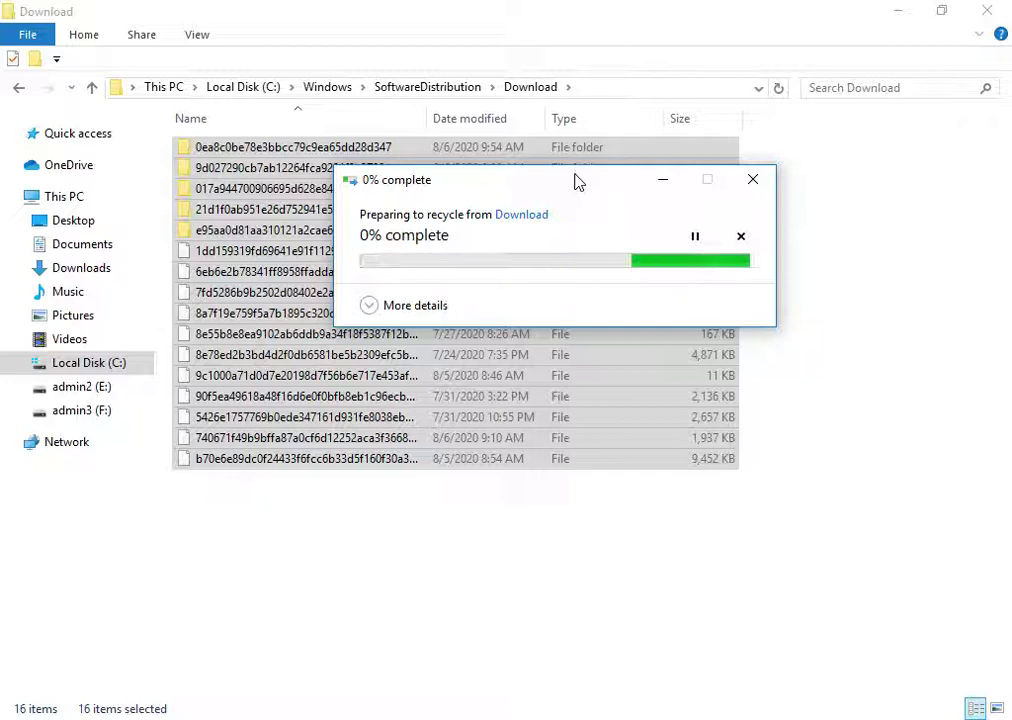
- Go back to SoftwareDistribution and delete the Download folder itself
{"action": "left_click", "coordinate": [16, 90]}
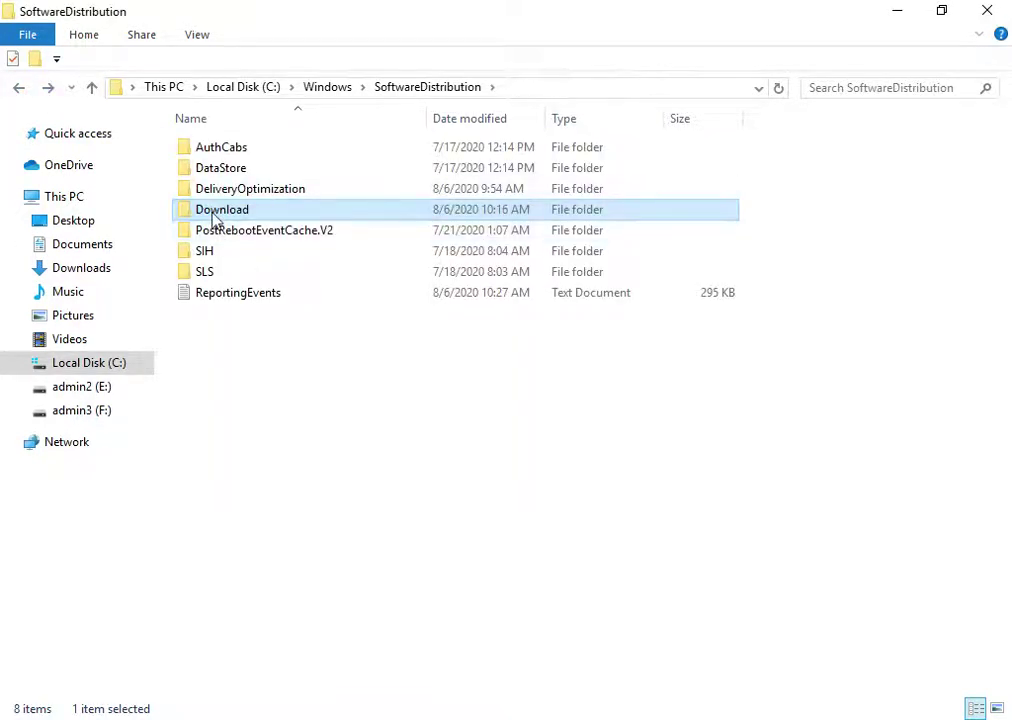
{"action": "right_click", "coordinate": [215, 214]}
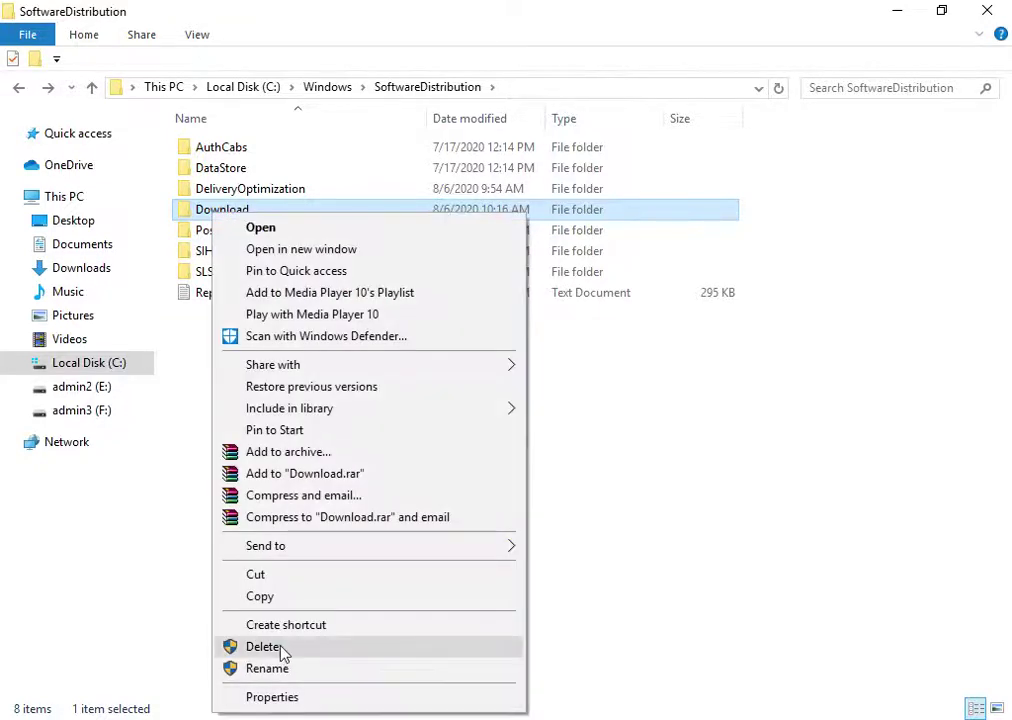
{"action": "left_click", "coordinate": [280, 648]}
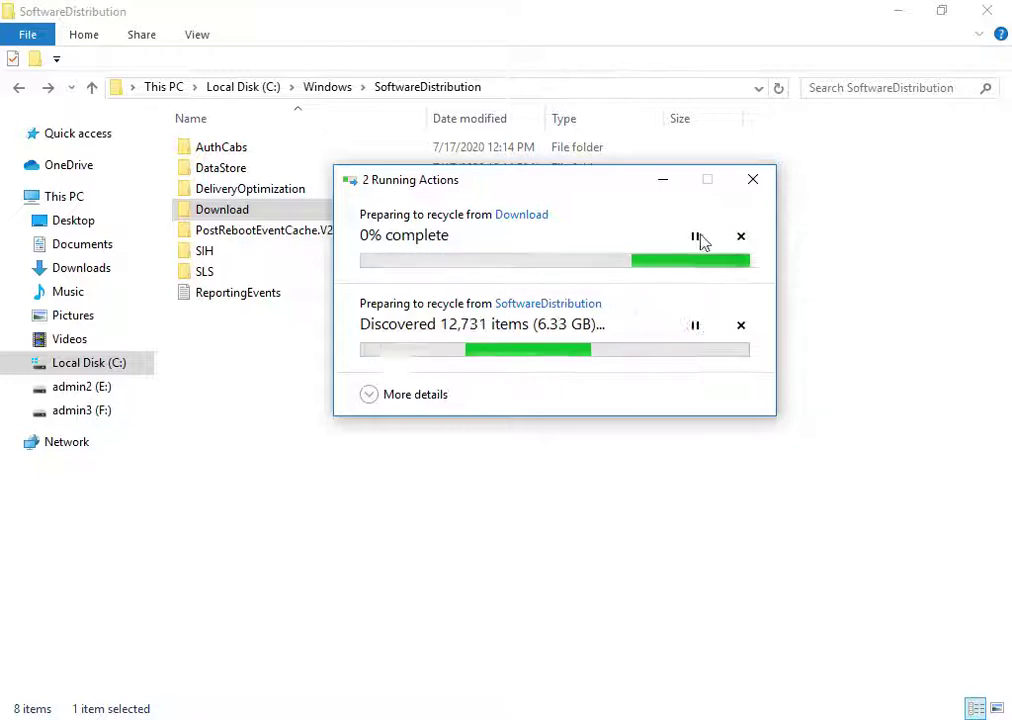
- Return to This PC and move the deletion progress dialog below the drives, keeping Local Disk (C:) in view
{"action": "left_click", "coordinate": [18, 88]}
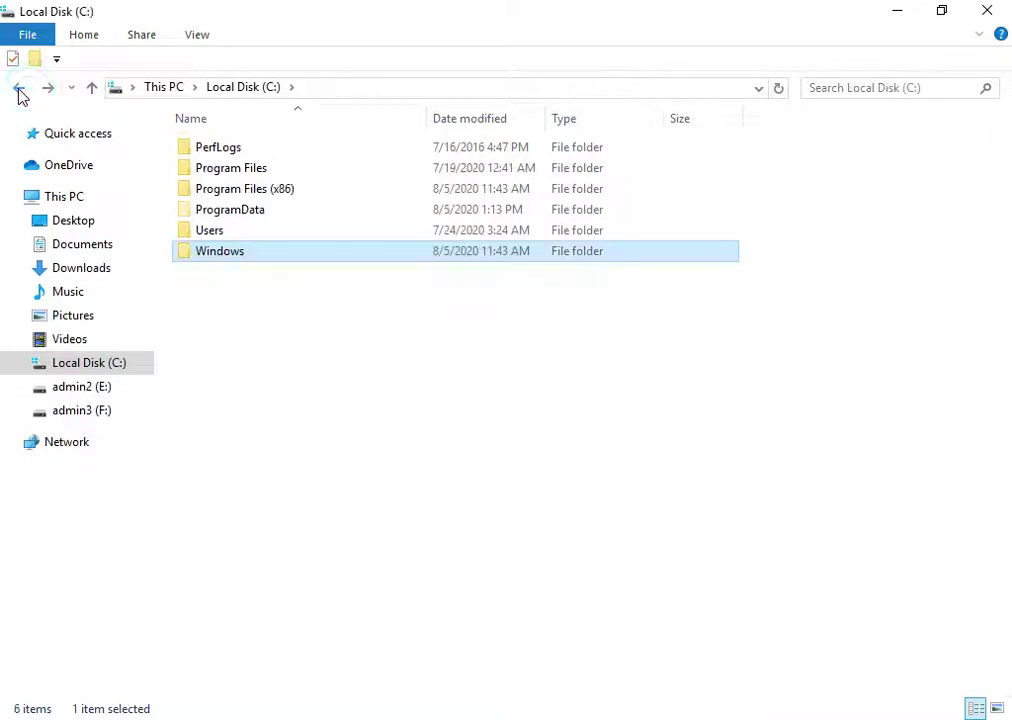
{"action": "left_click", "coordinate": [18, 90]}
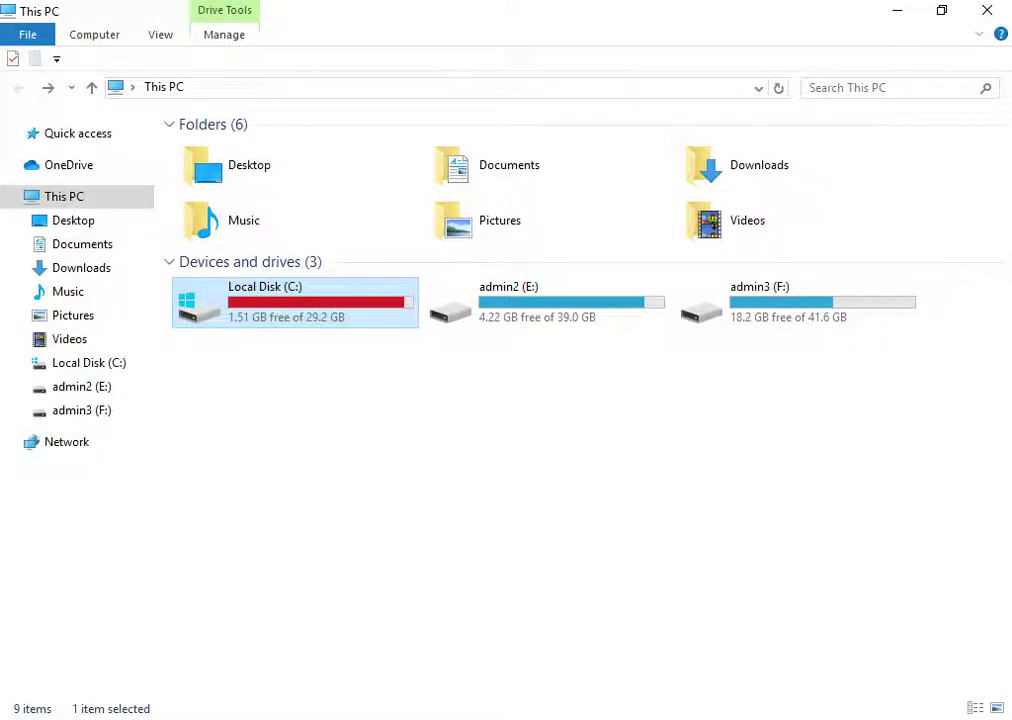
{"action": "left_click", "coordinate": [592, 636]}
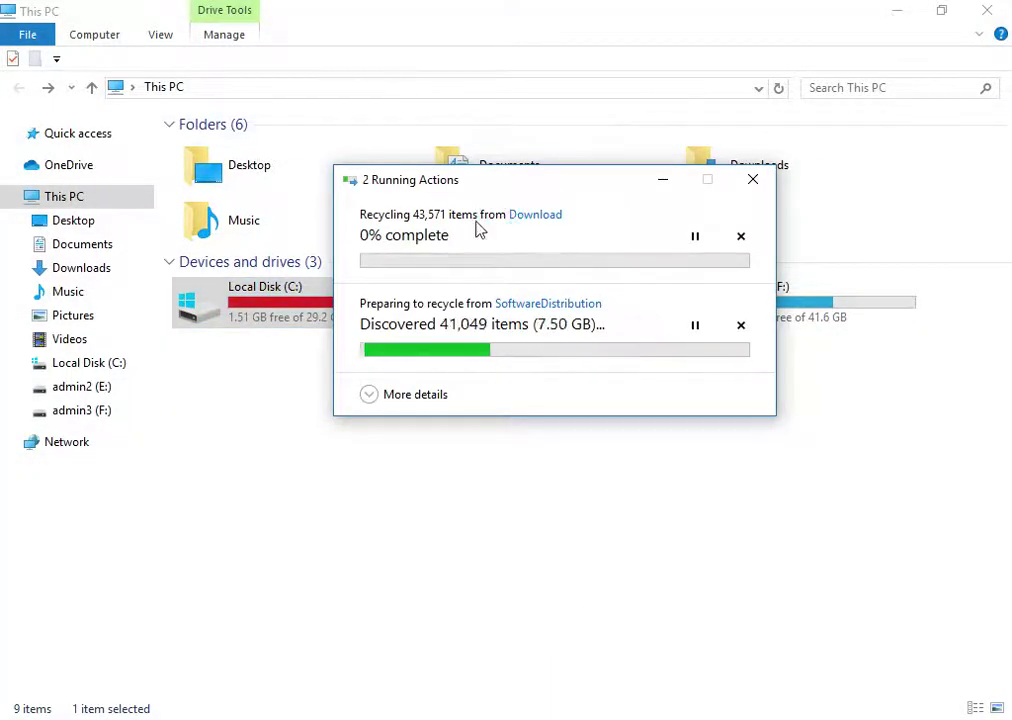
{"action": "left_click_drag", "start_coordinate": [486, 181], "coordinate": [490, 350]}
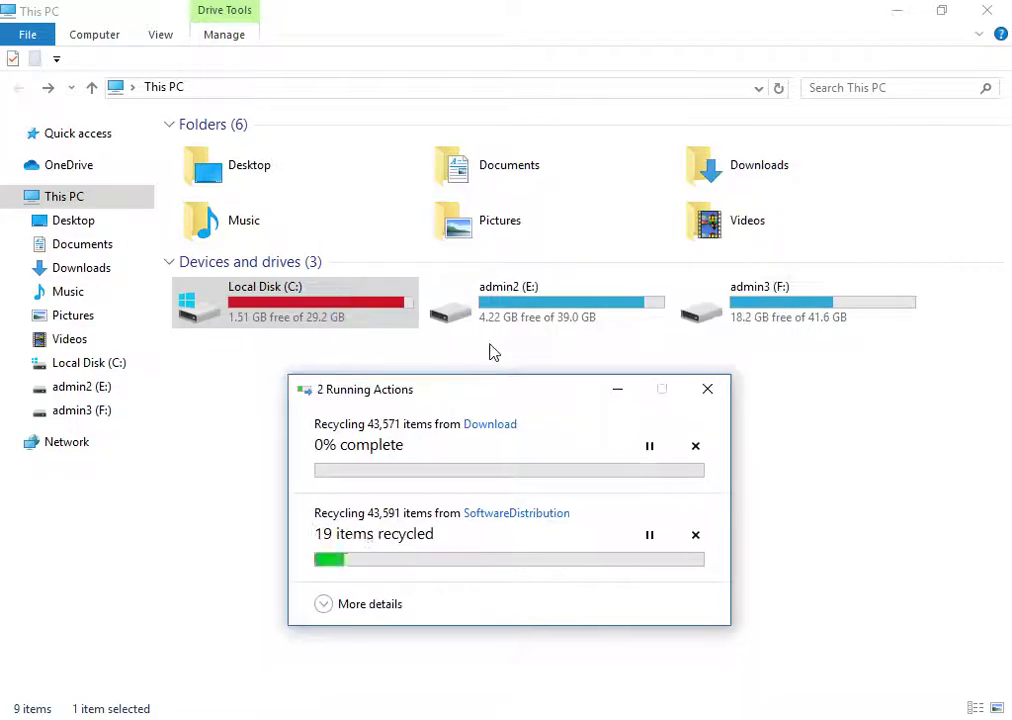
{"action": "left_click", "coordinate": [609, 455]}
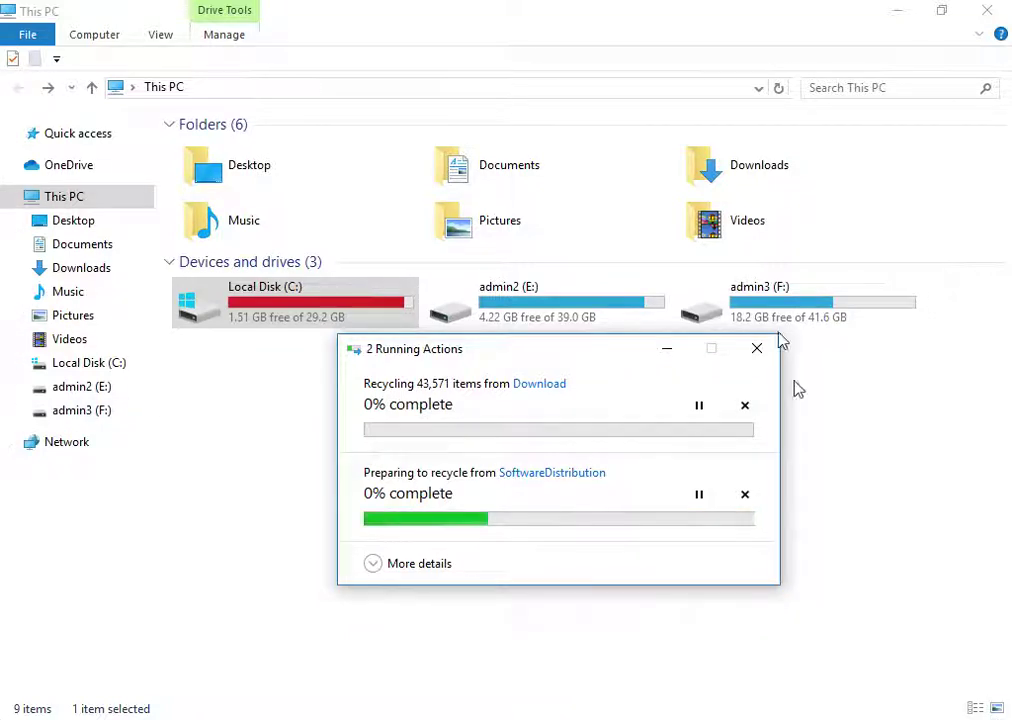
- Pause the recycling of the Download folder's contents and agree to permanently delete the oversized Download folder
{"action": "left_click", "coordinate": [360, 325]}
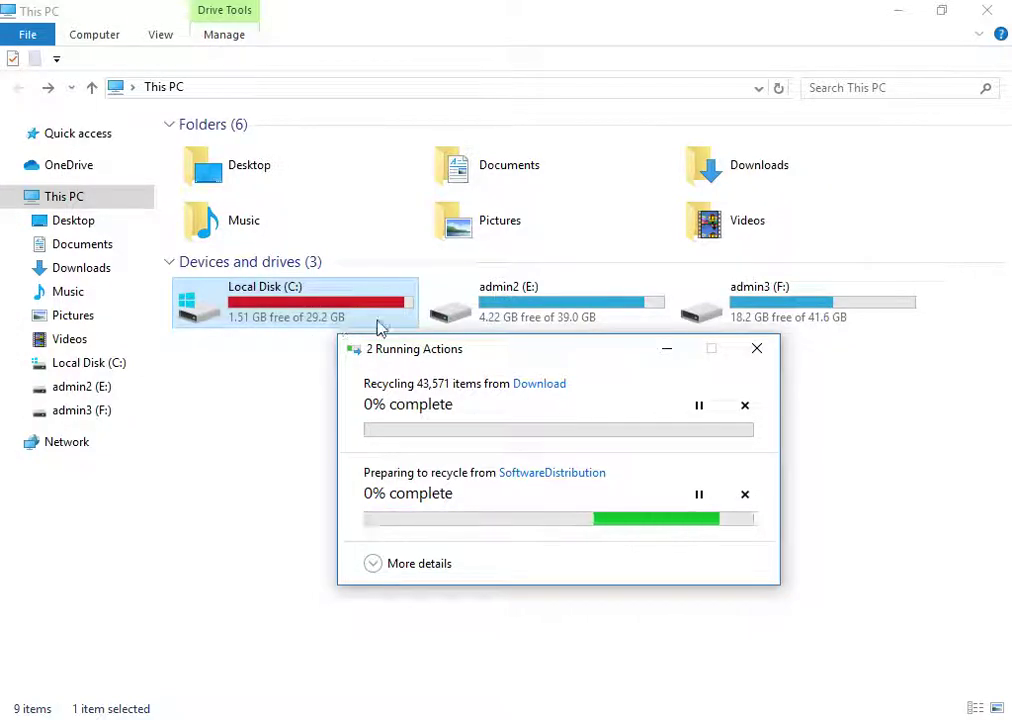
{"action": "left_click", "coordinate": [727, 400]}
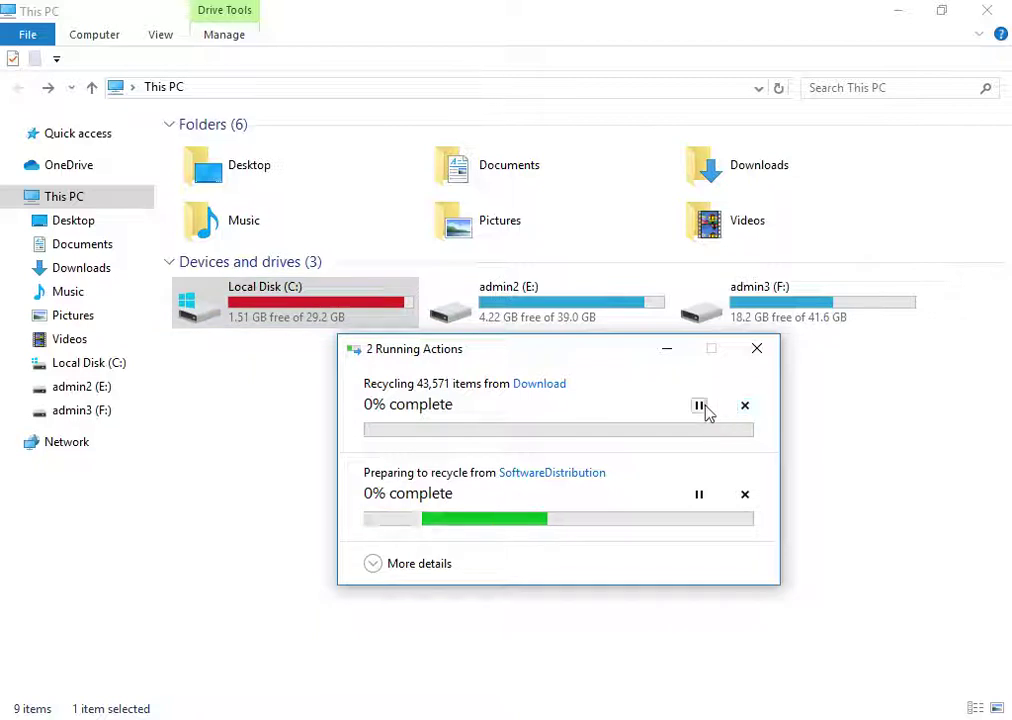
{"action": "left_click", "coordinate": [703, 407]}
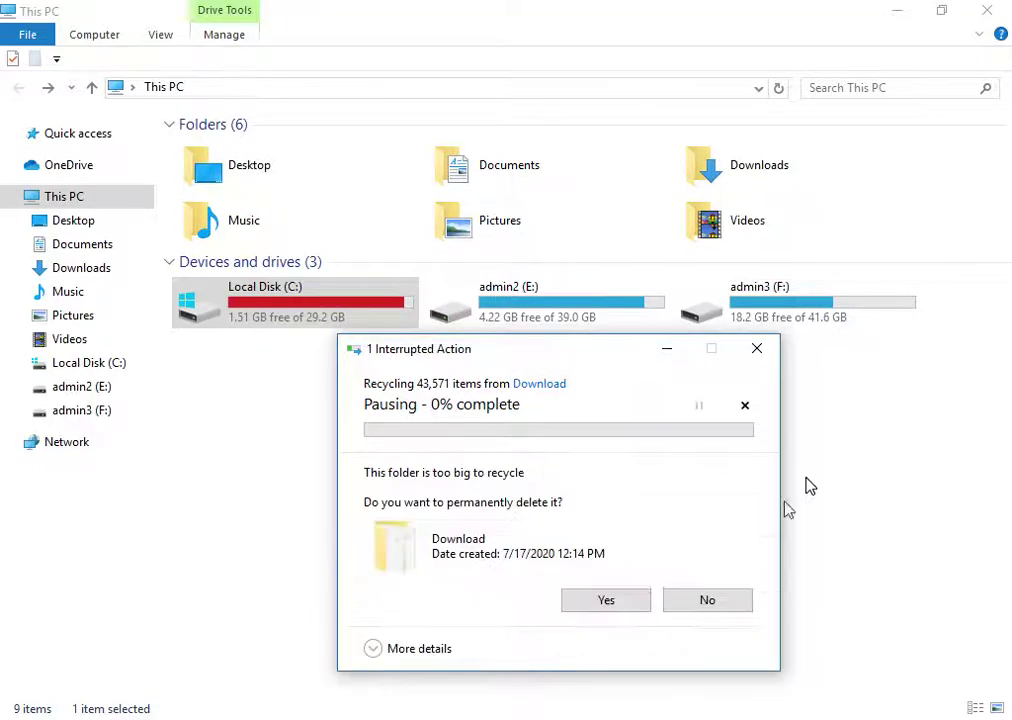
{"action": "left_click", "coordinate": [598, 604]}
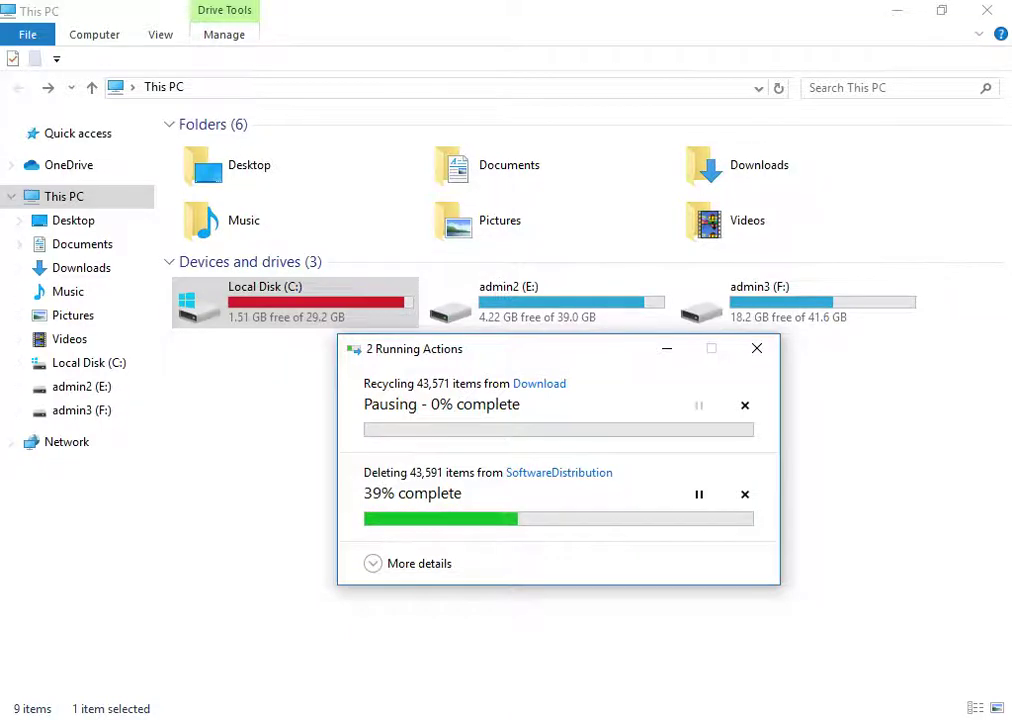
{"action": "left_click", "coordinate": [160, 716]}
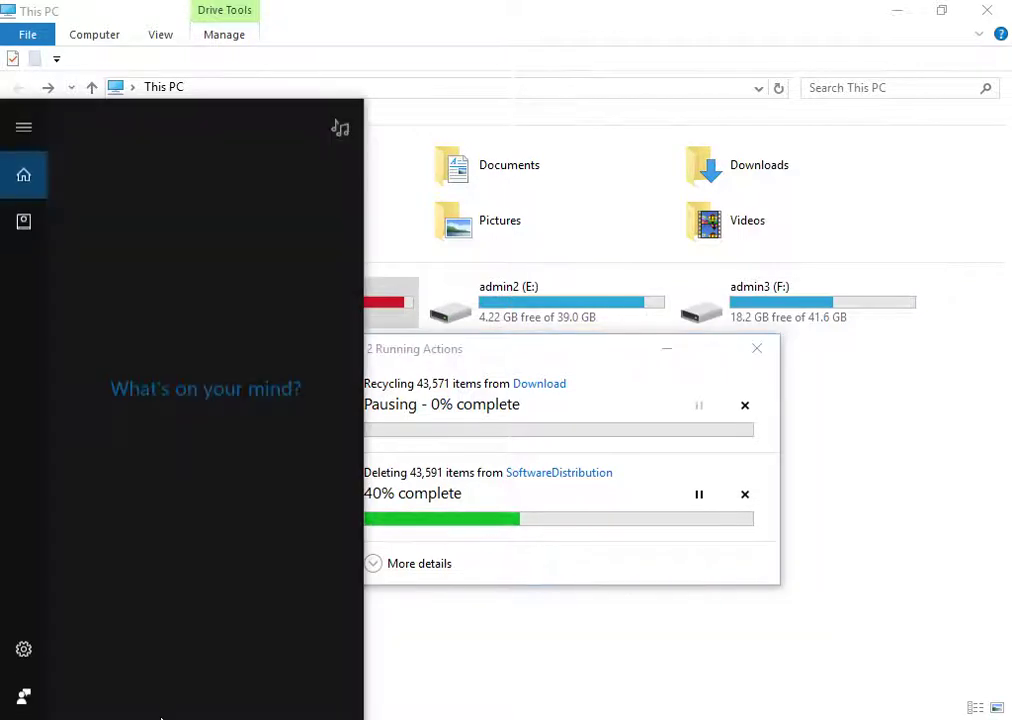
{"action": "left_click", "coordinate": [548, 678]}
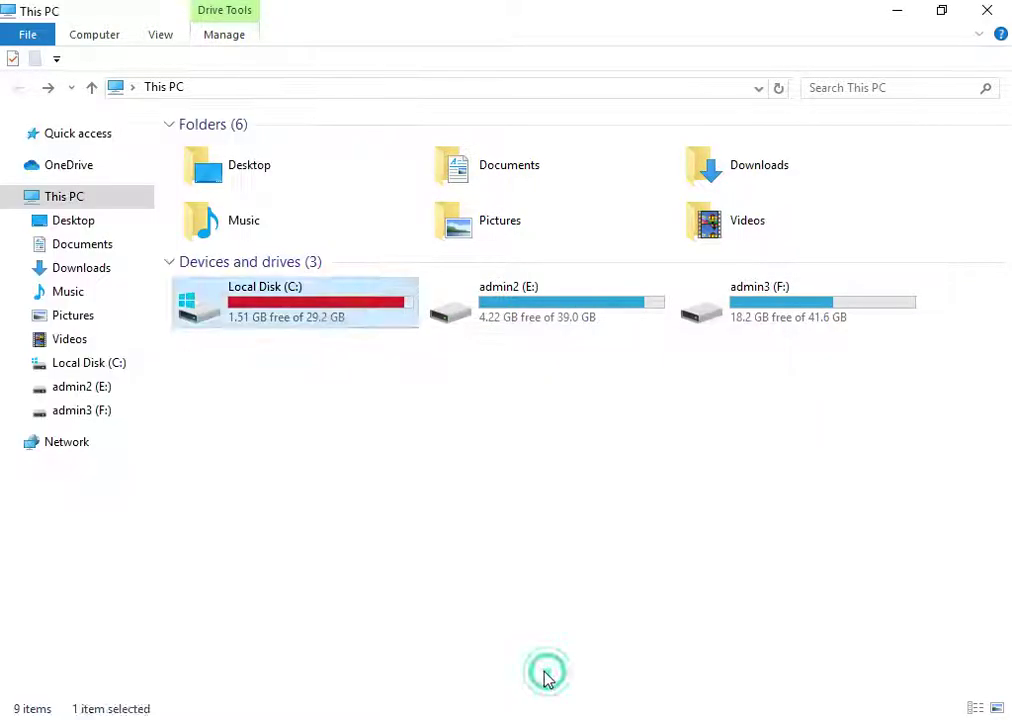
{"action": "left_click", "coordinate": [576, 650]}
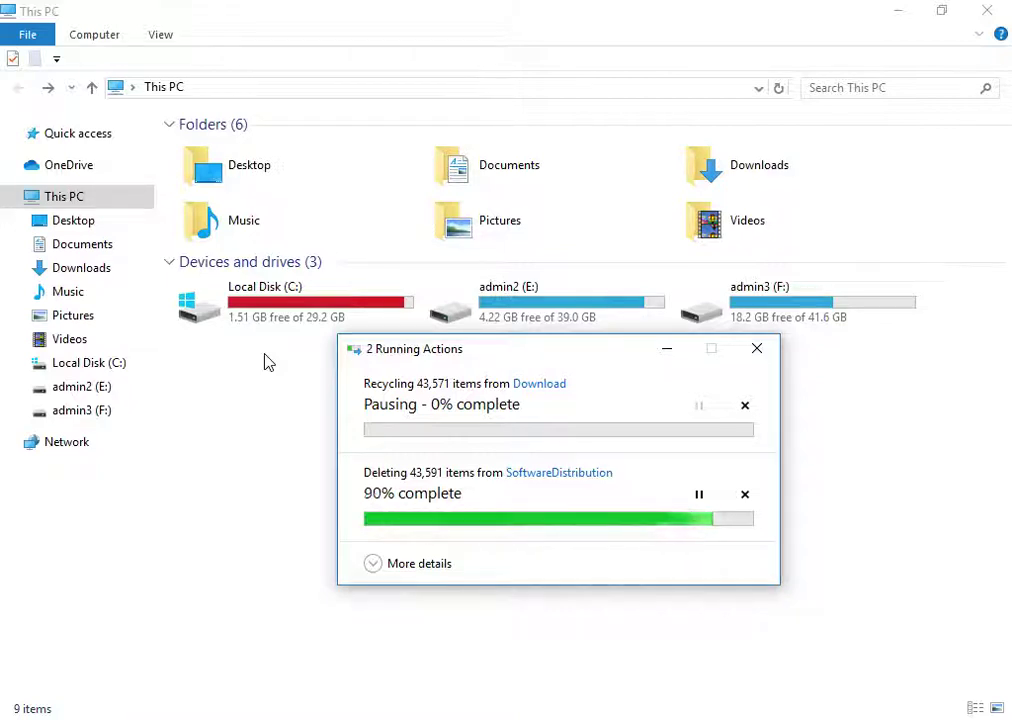
{"action": "left_click", "coordinate": [897, 24]}
{"action": "left_click", "coordinate": [897, 11]}
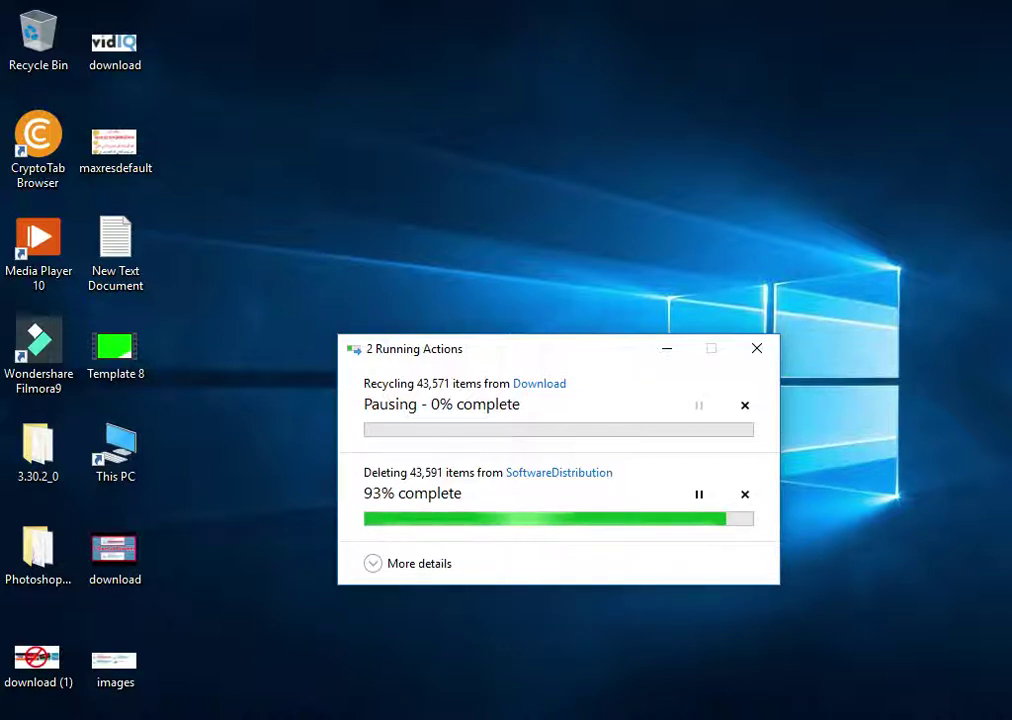
{"action": "left_click_drag", "start_coordinate": [530, 349], "coordinate": [536, 246]}
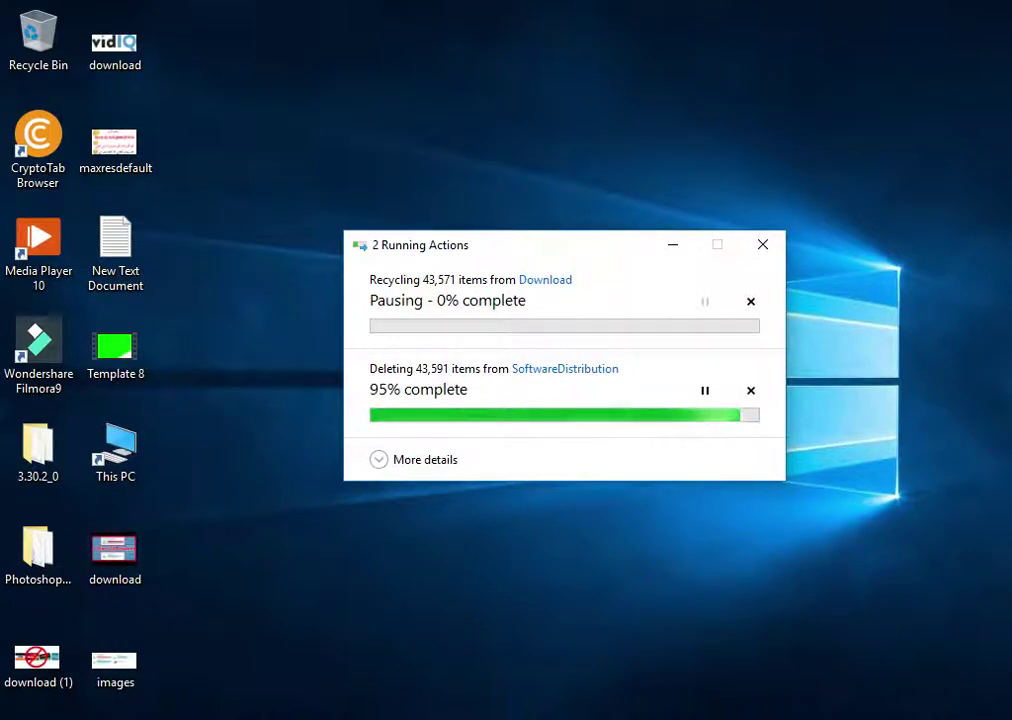
{"action": "mouse_move", "coordinate": [583, 718]}
{"action": "mouse_move", "coordinate": [486, 716]}
{"action": "left_click", "coordinate": [384, 641]}
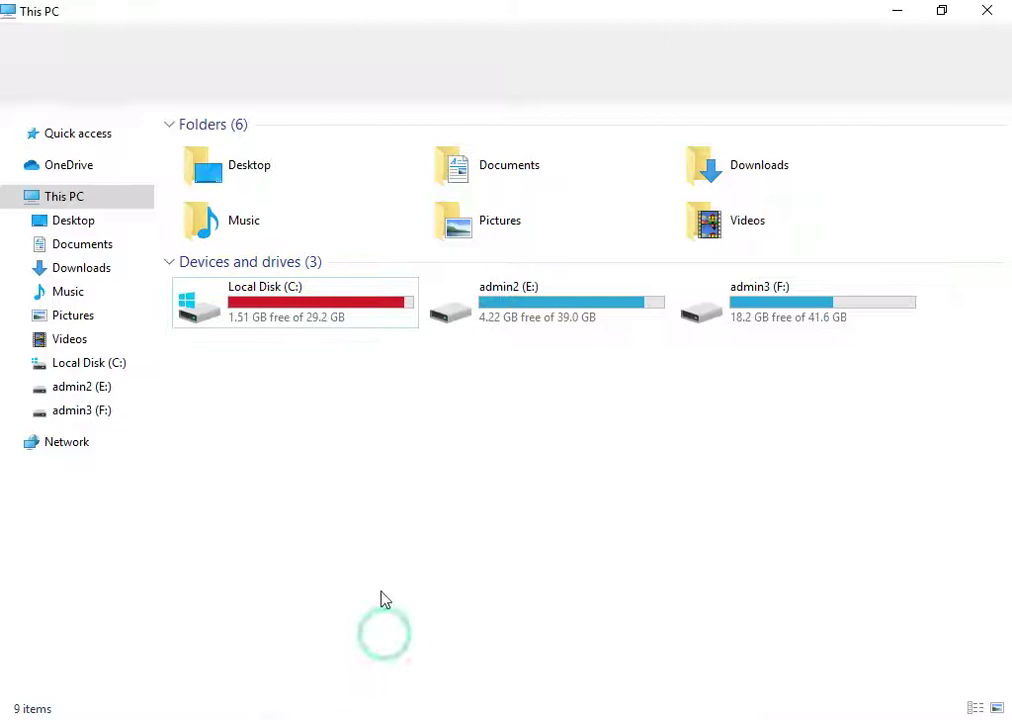
- Bring back the deletion progress dialog, skip the ESD file that is in use, and cancel the remaining paused deletion
{"action": "mouse_move", "coordinate": [486, 716]}
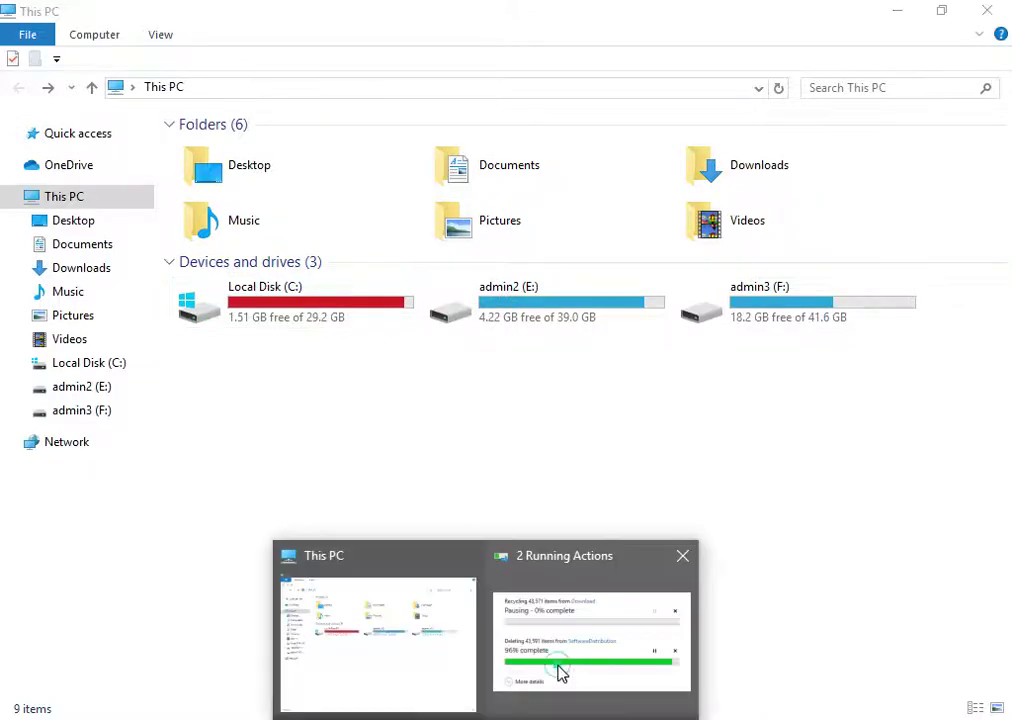
{"action": "left_click", "coordinate": [558, 665]}
{"action": "left_click_drag", "start_coordinate": [553, 255], "coordinate": [535, 402]}
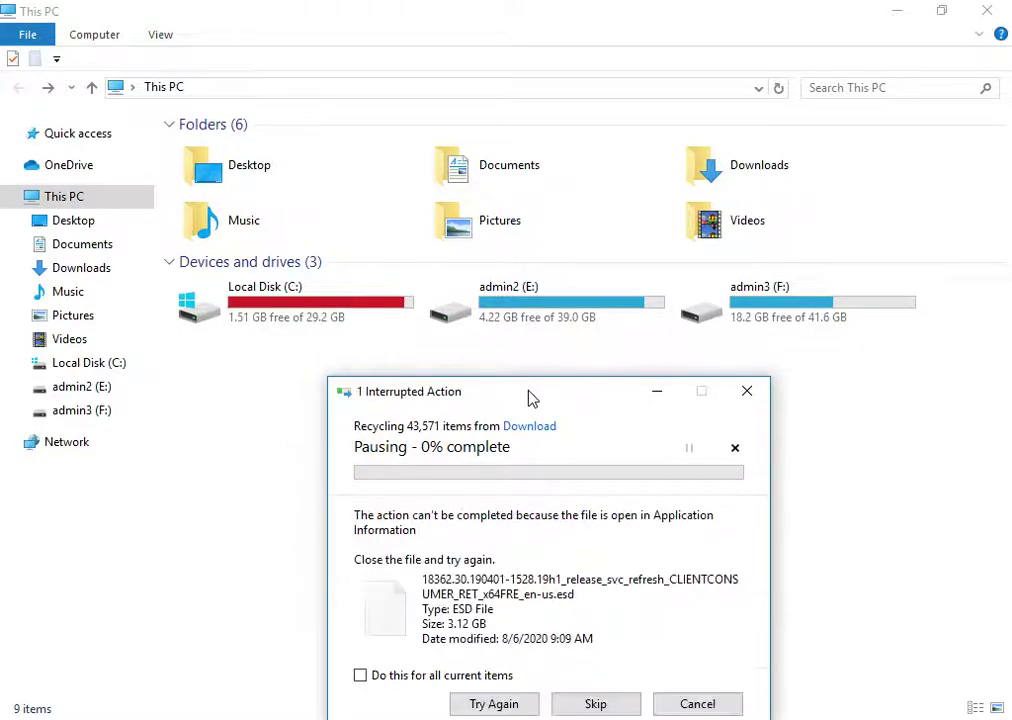
{"action": "left_click", "coordinate": [595, 704]}
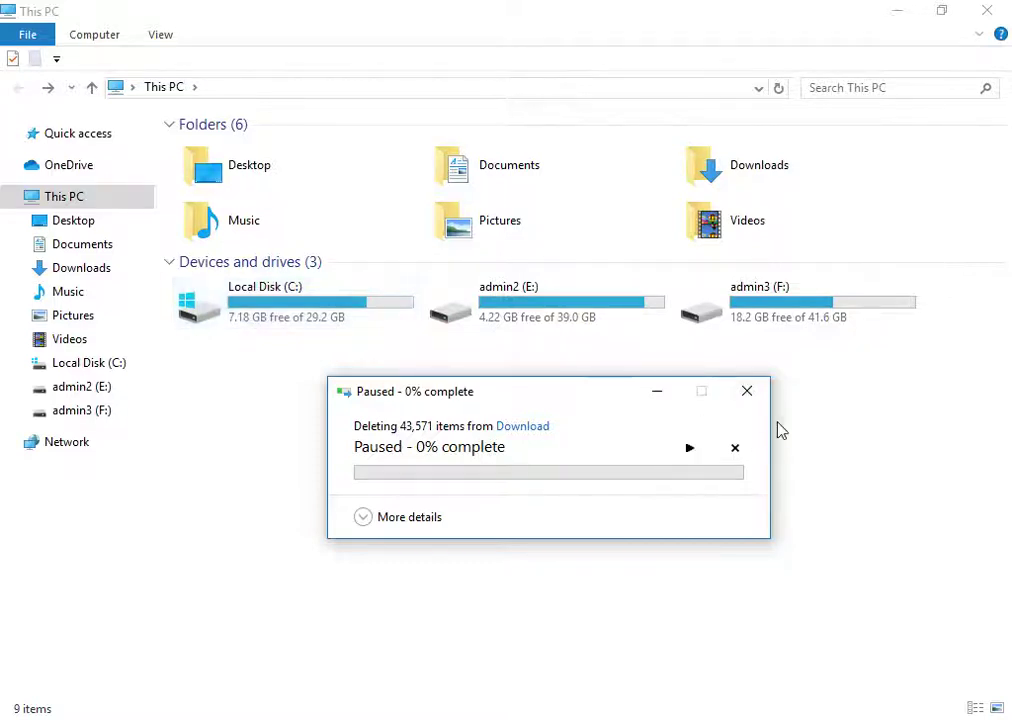
{"action": "left_click", "coordinate": [745, 396]}
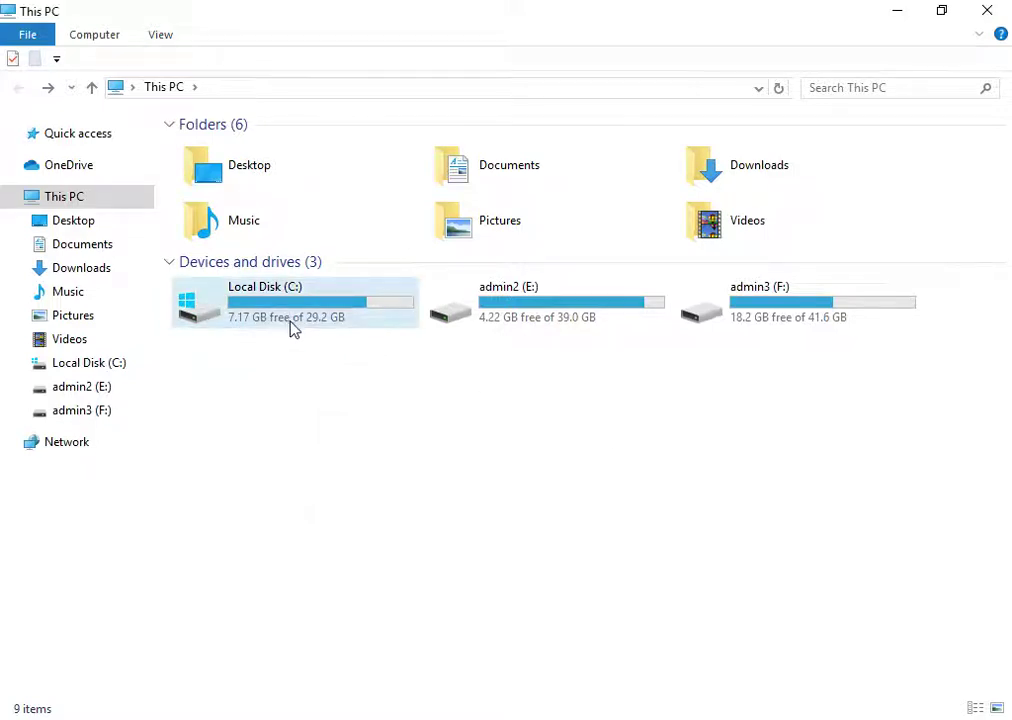
- Open the properties of Local Disk (C:) and start Disk Cleanup for the drive, moving both dialogs aside
{"action": "mouse_move", "coordinate": [296, 330]}
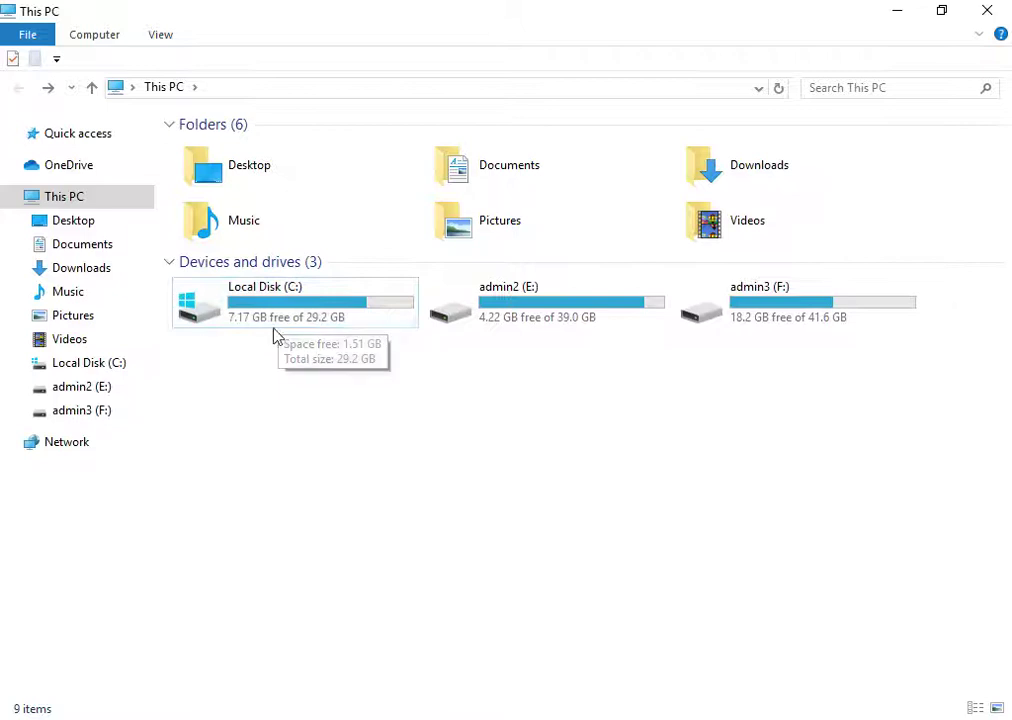
{"action": "right_click", "coordinate": [254, 320]}
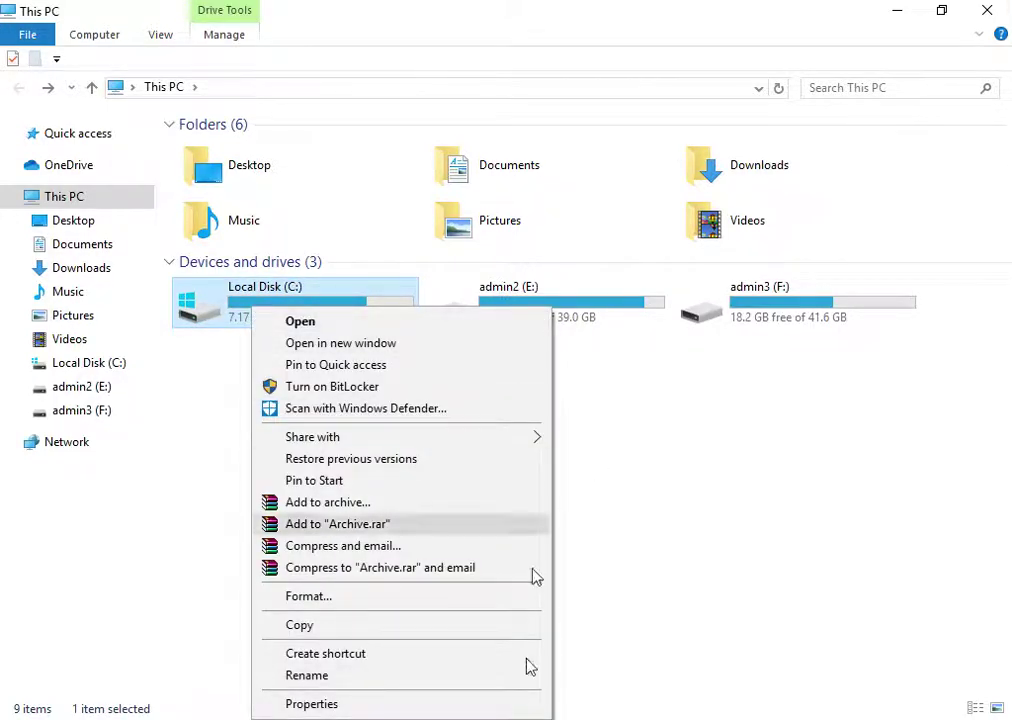
{"action": "left_click", "coordinate": [322, 705]}
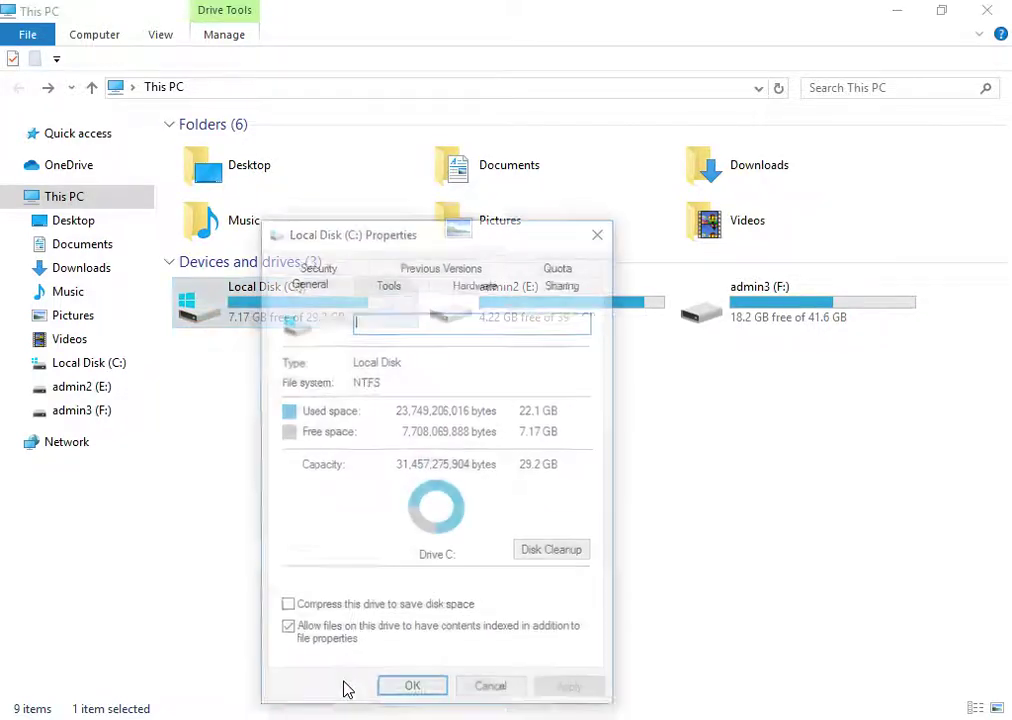
{"action": "left_click_drag", "start_coordinate": [380, 236], "coordinate": [613, 66]}
{"action": "left_click", "coordinate": [785, 388]}
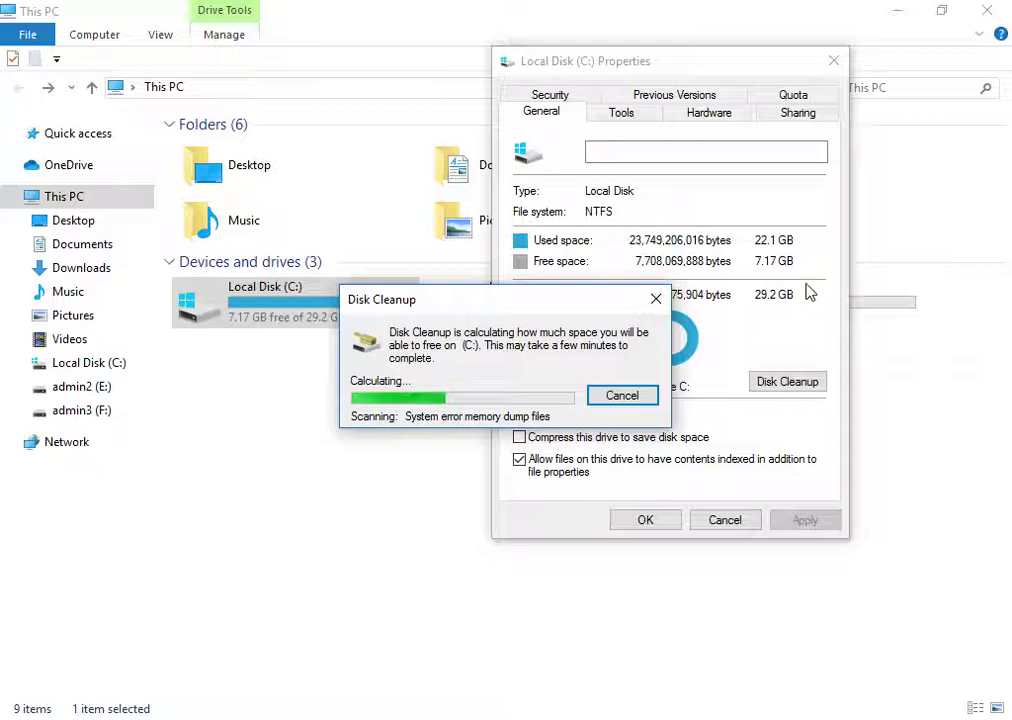
{"action": "left_click_drag", "start_coordinate": [447, 301], "coordinate": [578, 305]}
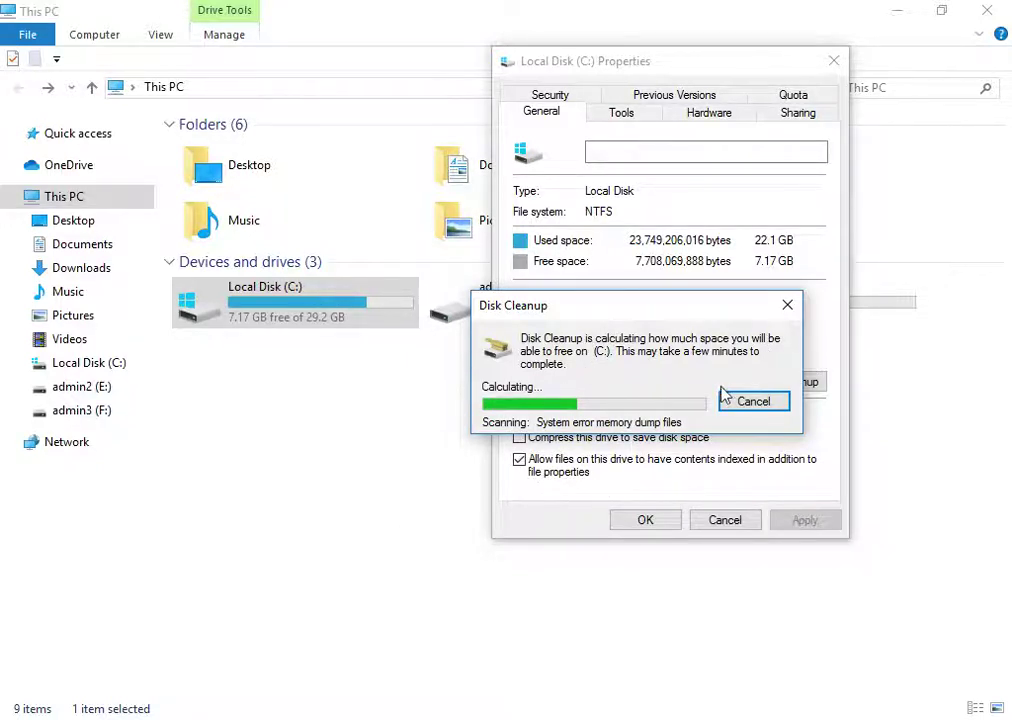
- Minimize This PC and try to empty the Recycle Bin on the desktop
{"action": "left_click", "coordinate": [896, 14]}
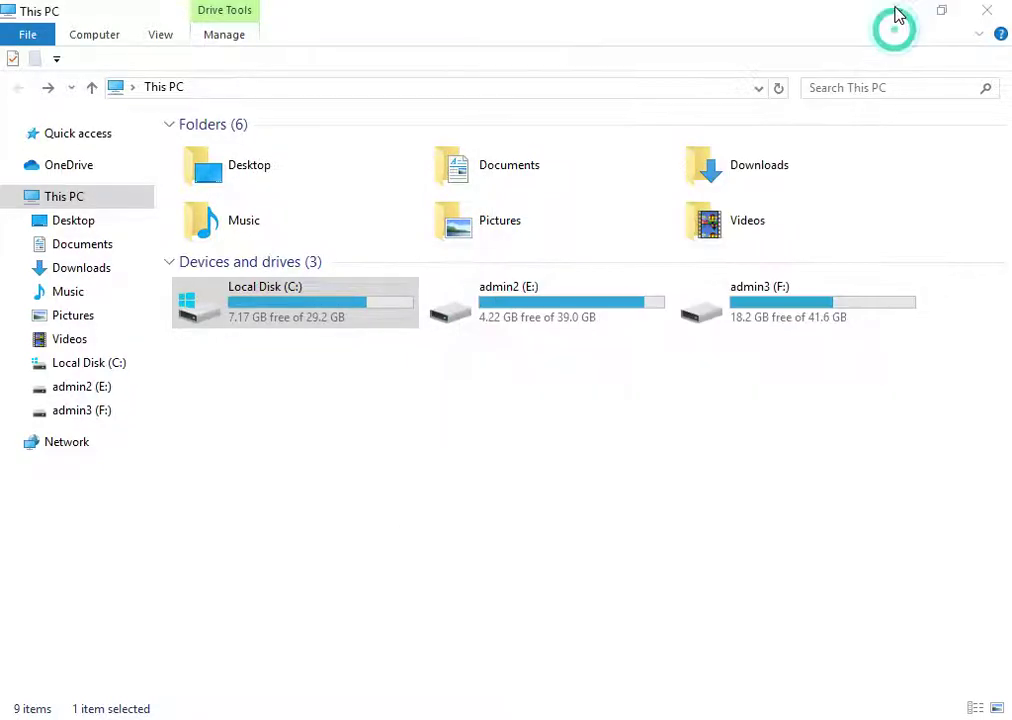
{"action": "right_click", "coordinate": [41, 31]}
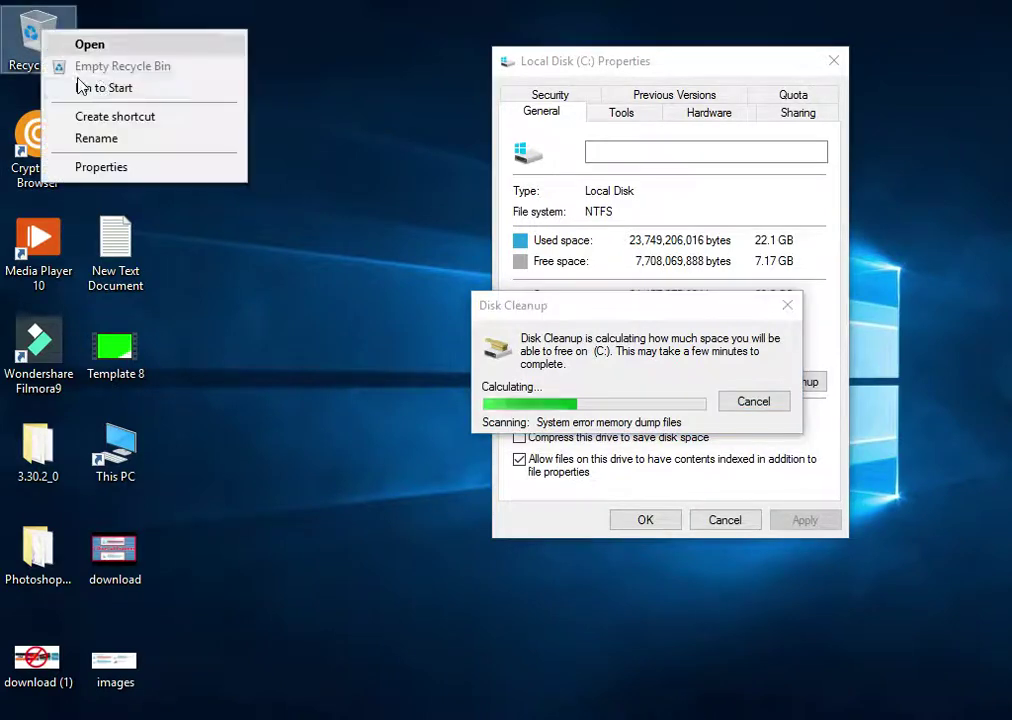
{"action": "left_click", "coordinate": [152, 62]}
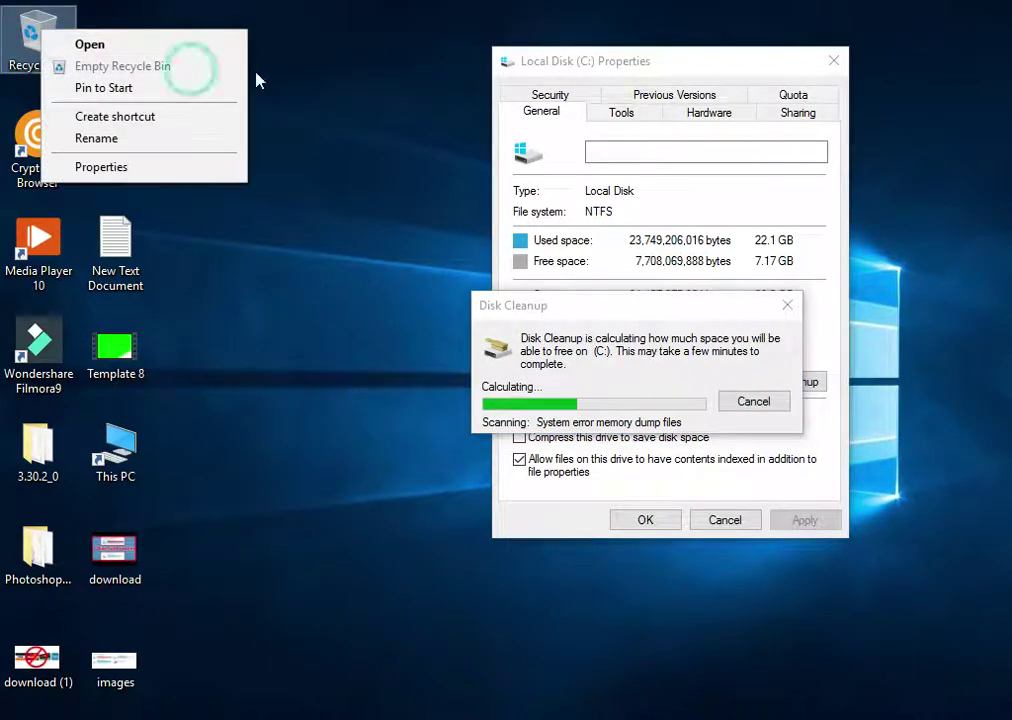
{"action": "left_click", "coordinate": [348, 207]}
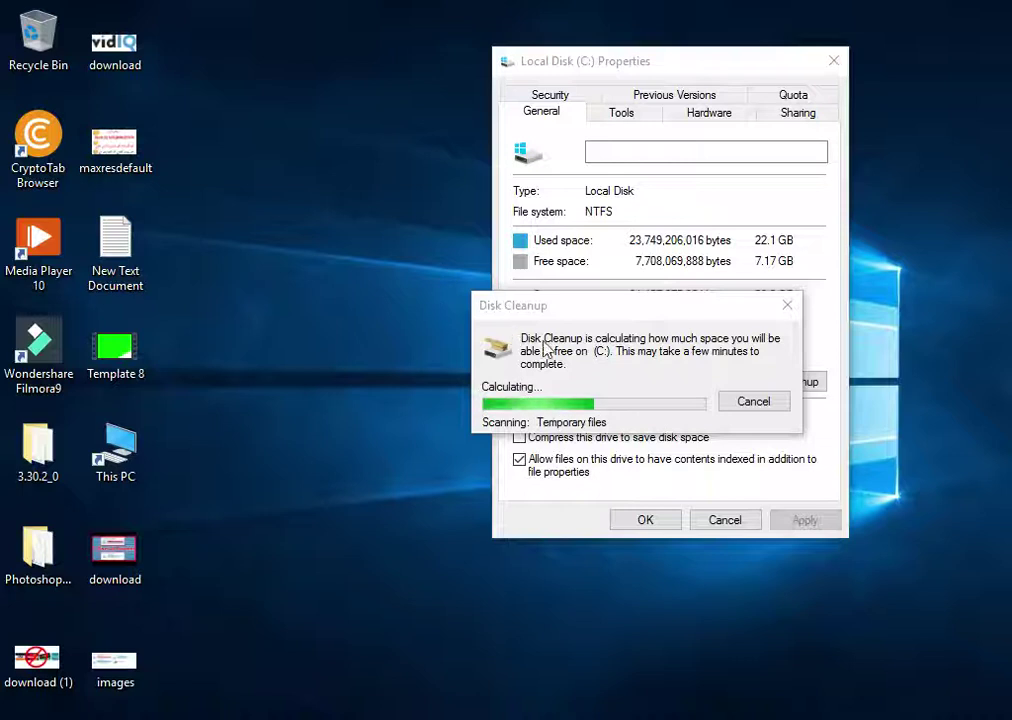
- Mark Delivery Optimization Files, Recycle Bin and Temporary files for deletion in Disk Cleanup, and start the system files cleanup scan
{"action": "left_click_drag", "start_coordinate": [594, 302], "coordinate": [690, 320]}
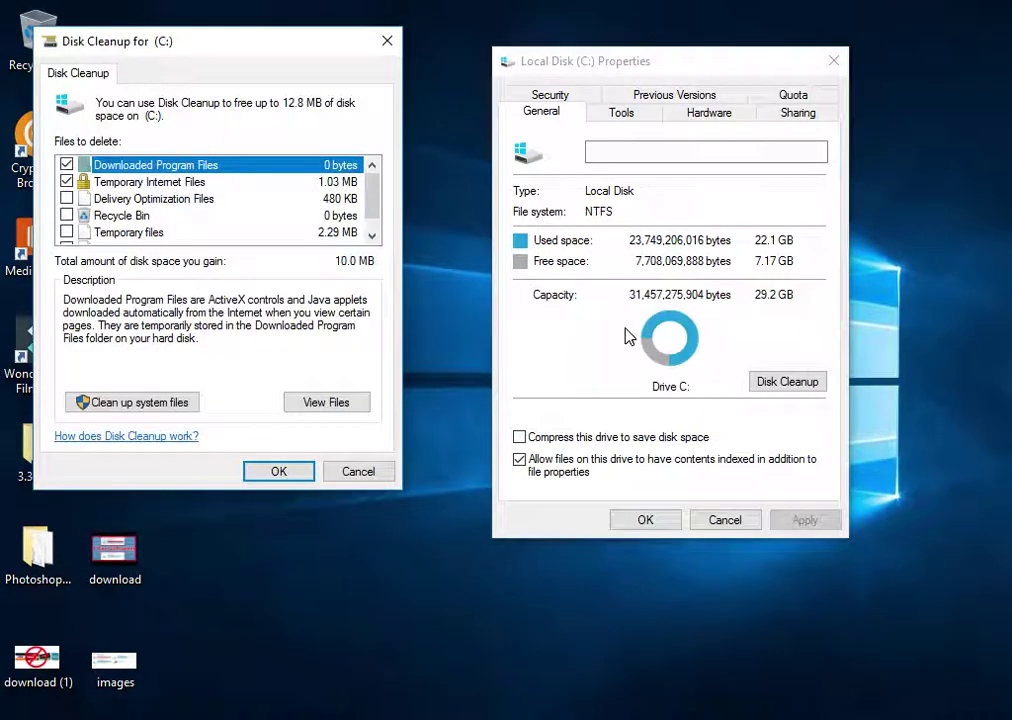
{"action": "left_click", "coordinate": [66, 198]}
{"action": "left_click", "coordinate": [66, 216]}
{"action": "left_click", "coordinate": [66, 233]}
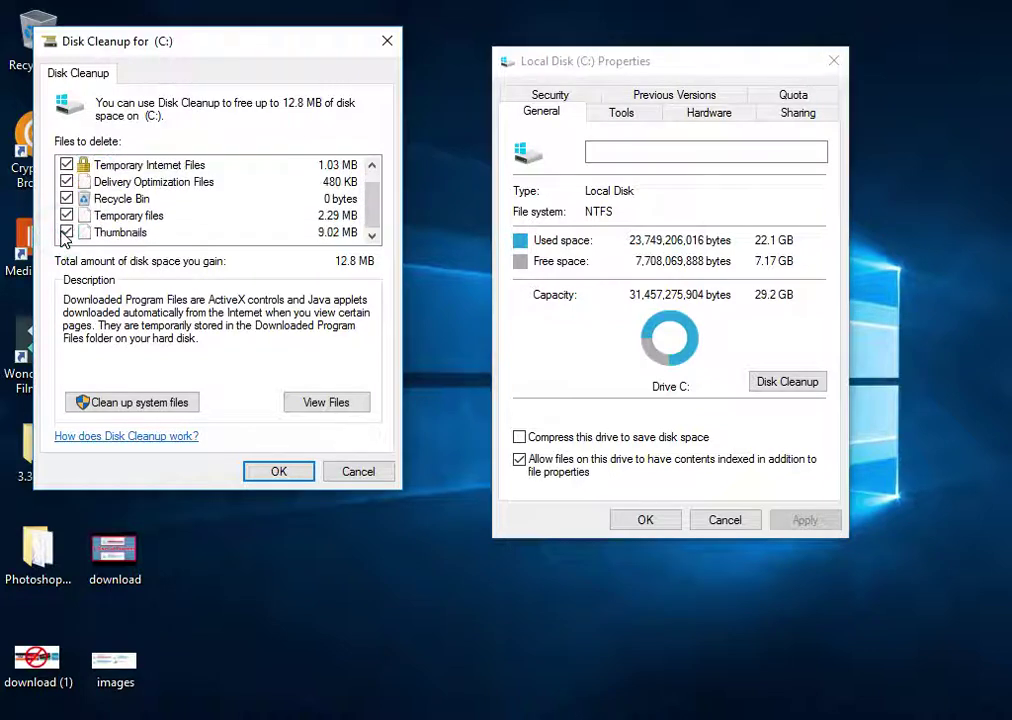
{"action": "left_click", "coordinate": [117, 404]}
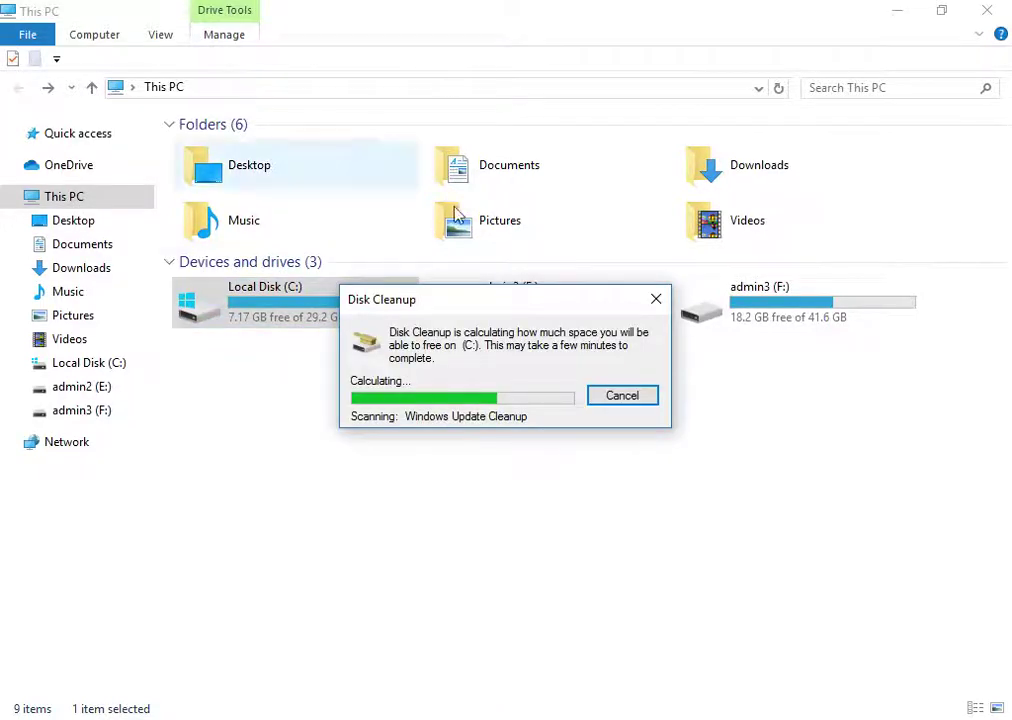
{"action": "left_click_drag", "start_coordinate": [434, 315], "coordinate": [448, 360]}
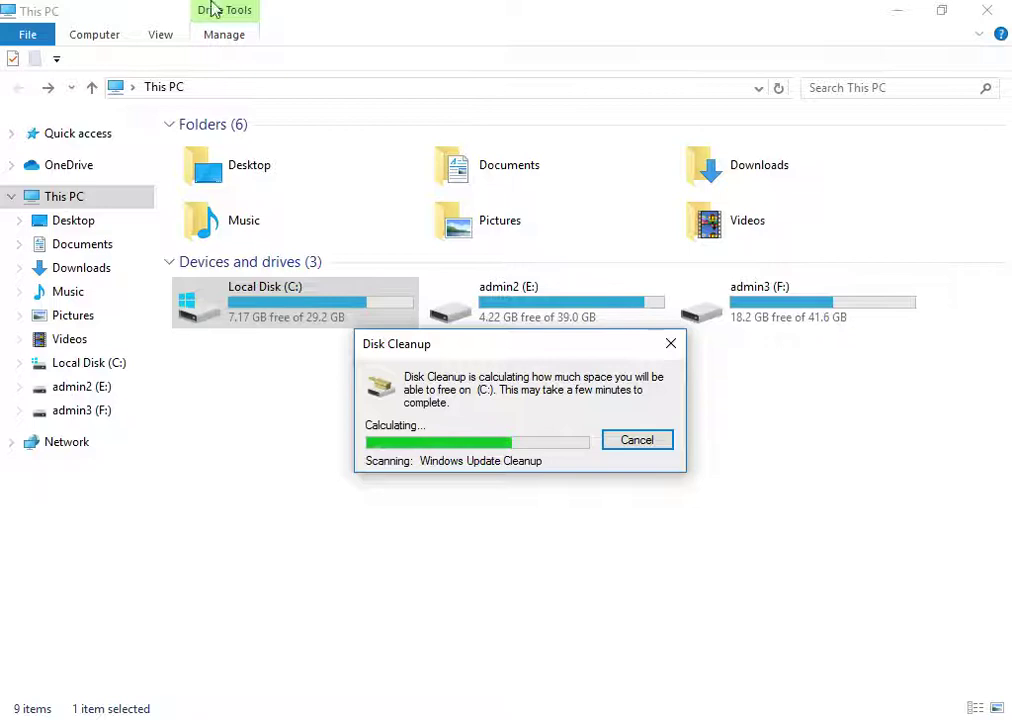
- Open the Downloads folder from This PC
{"action": "left_click", "coordinate": [778, 170]}
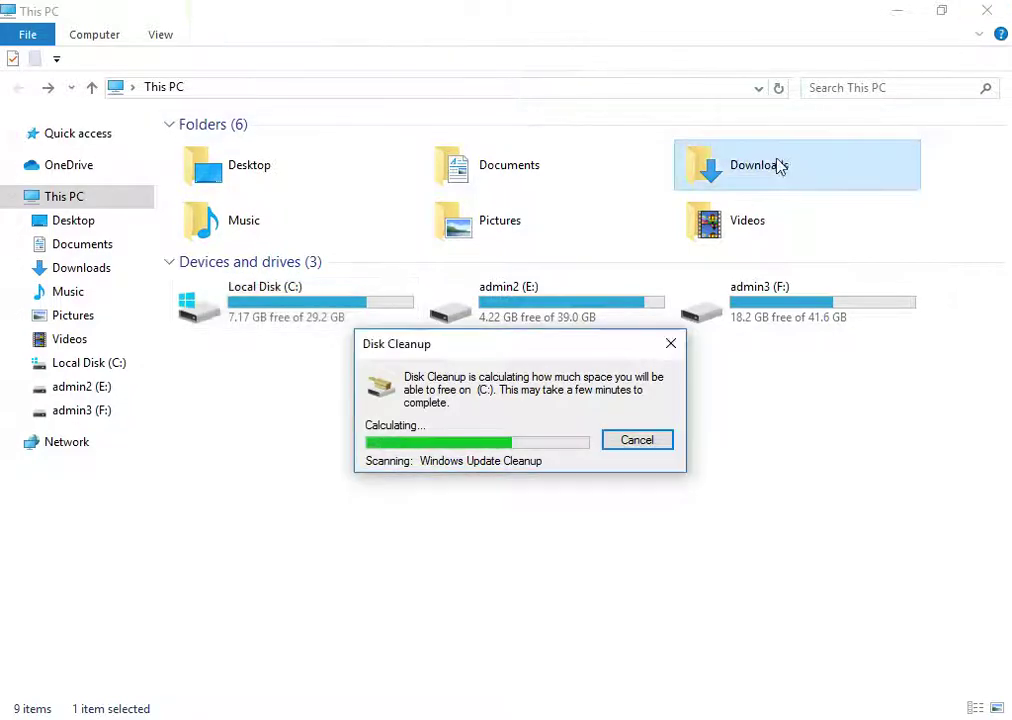
{"action": "double_click", "coordinate": [725, 168]}
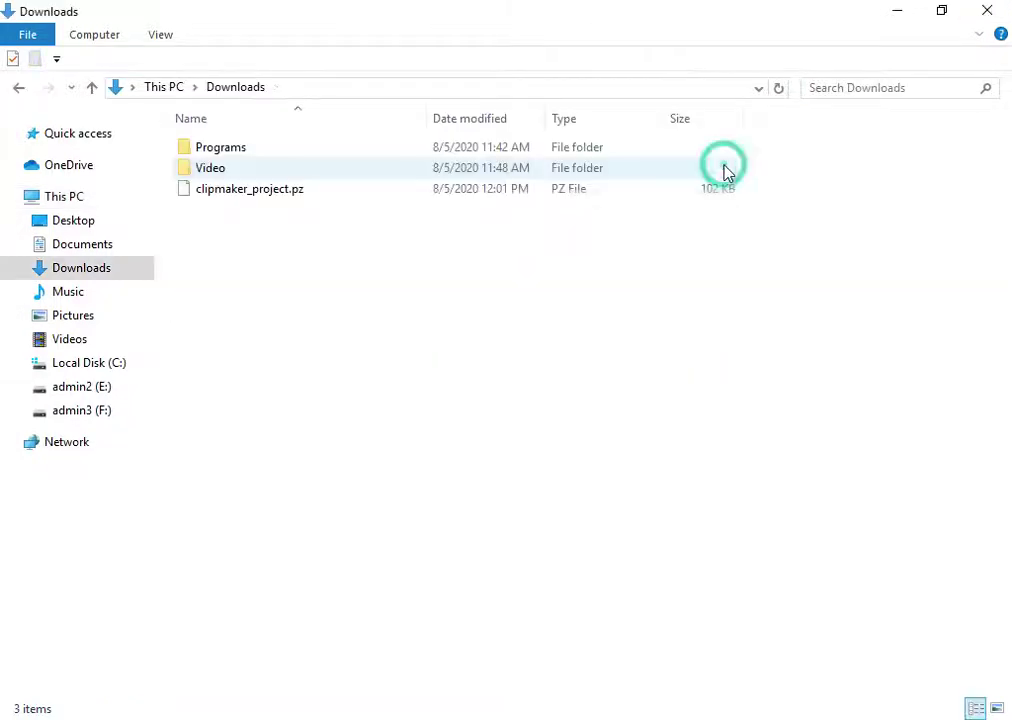
{"action": "left_click", "coordinate": [215, 285]}
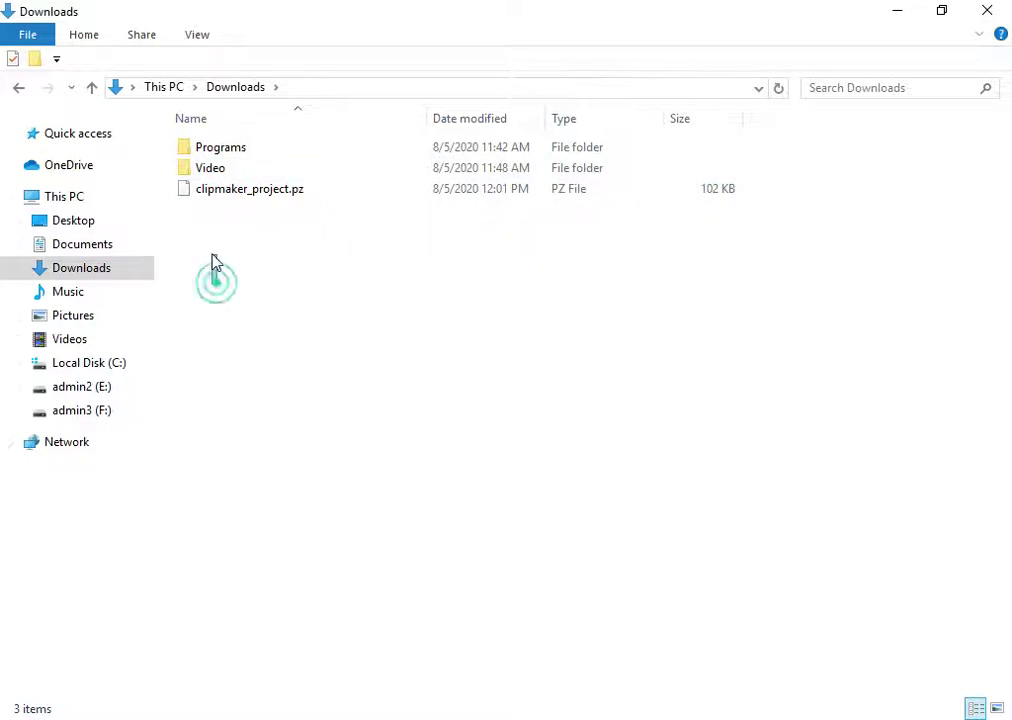
- Look inside the Video and Programs folders in Downloads, and return to the Downloads folder
{"action": "double_click", "coordinate": [218, 170]}
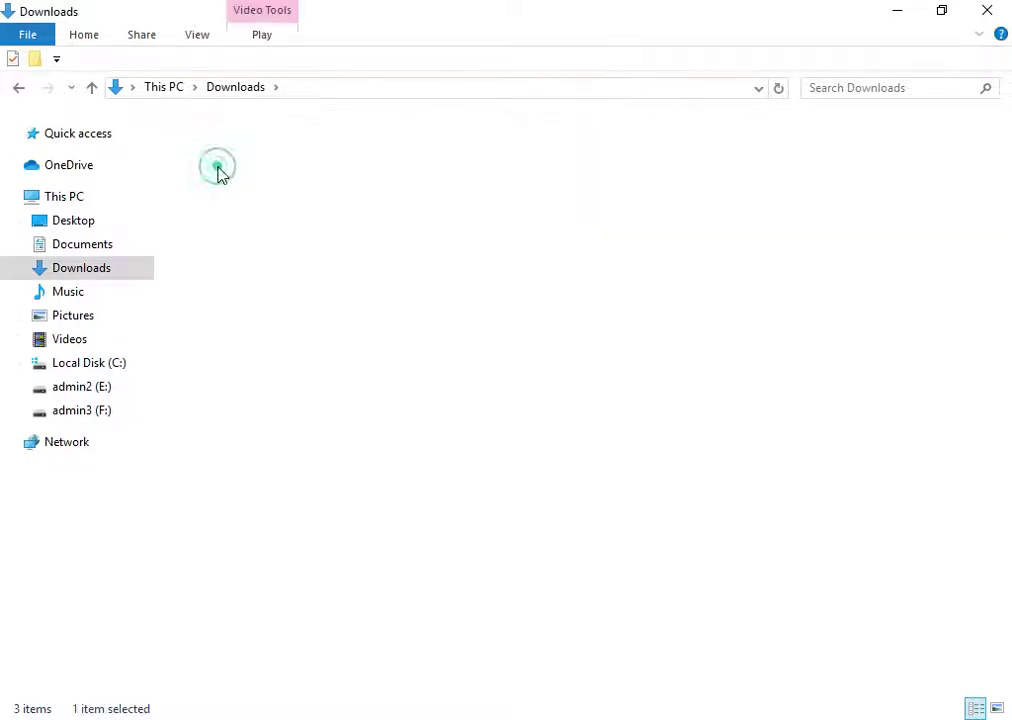
{"action": "double_click", "coordinate": [17, 88]}
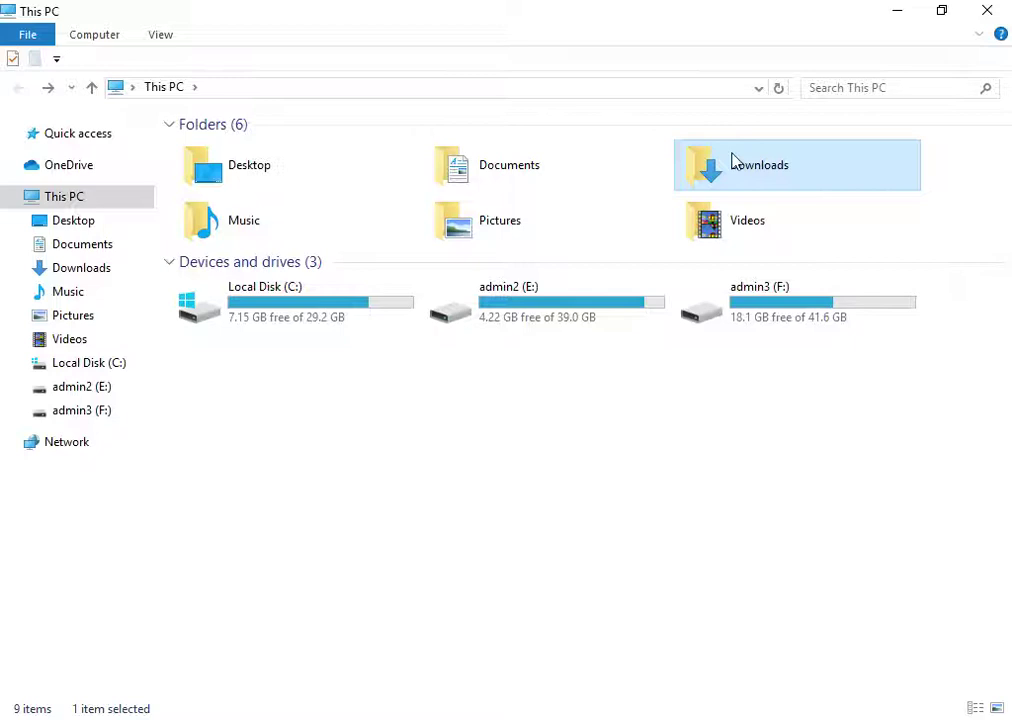
{"action": "double_click", "coordinate": [731, 160]}
{"action": "double_click", "coordinate": [269, 156]}
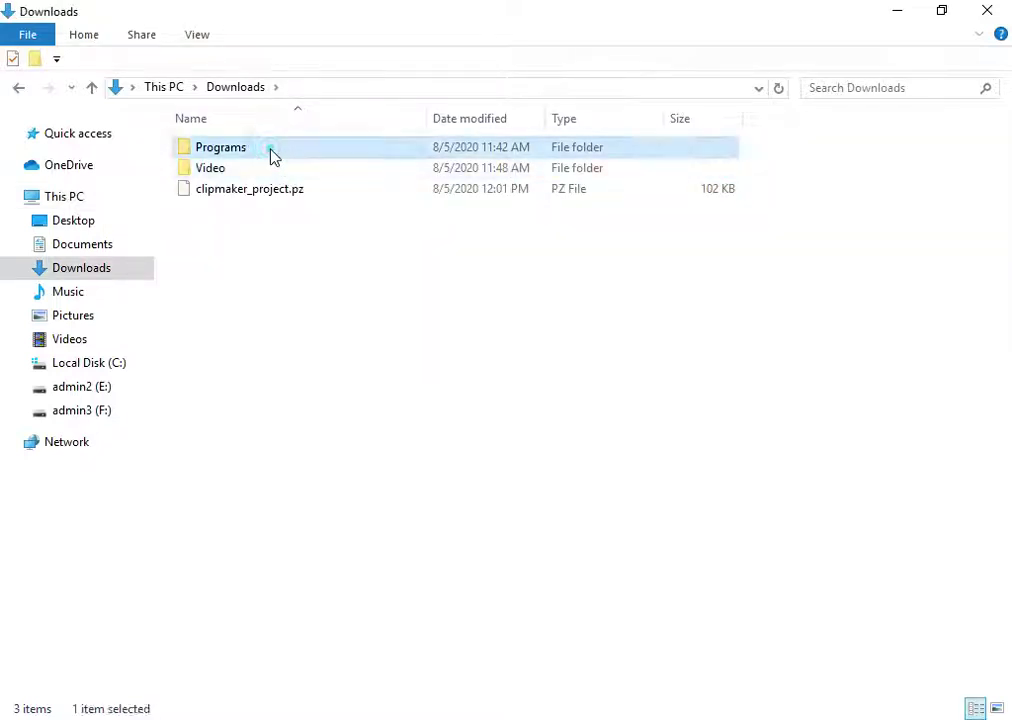
{"action": "left_click", "coordinate": [22, 90]}
- Delete the Video folder and the clipmaker_project.pz file from Downloads
{"action": "left_click_drag", "start_coordinate": [368, 273], "coordinate": [248, 203]}
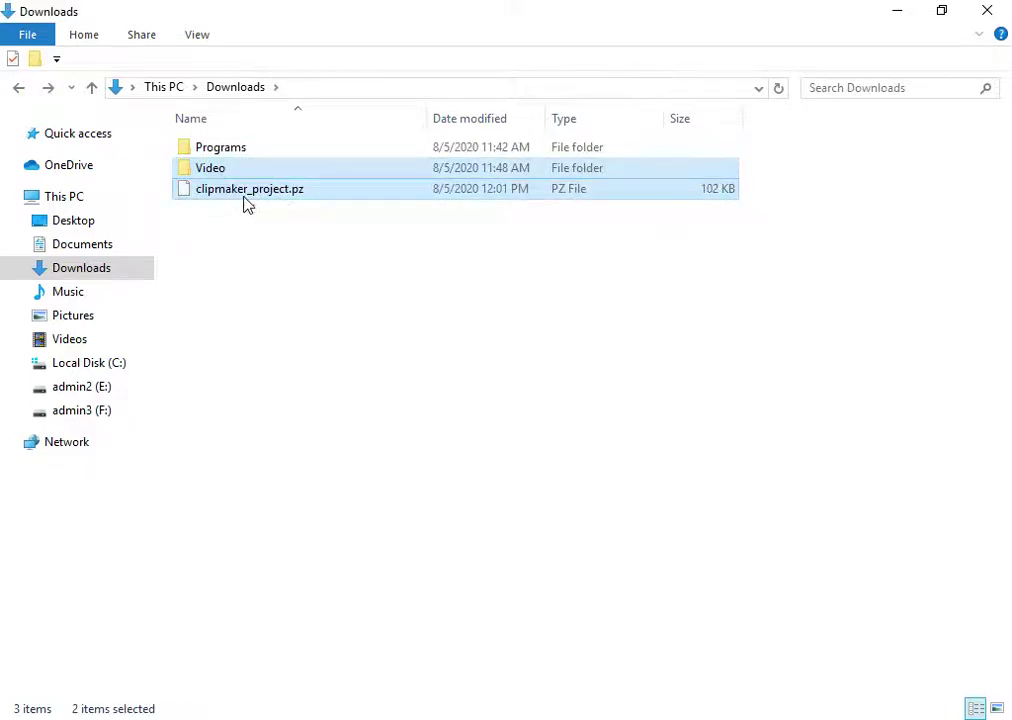
{"action": "right_click", "coordinate": [248, 203]}
{"action": "left_click", "coordinate": [322, 460]}
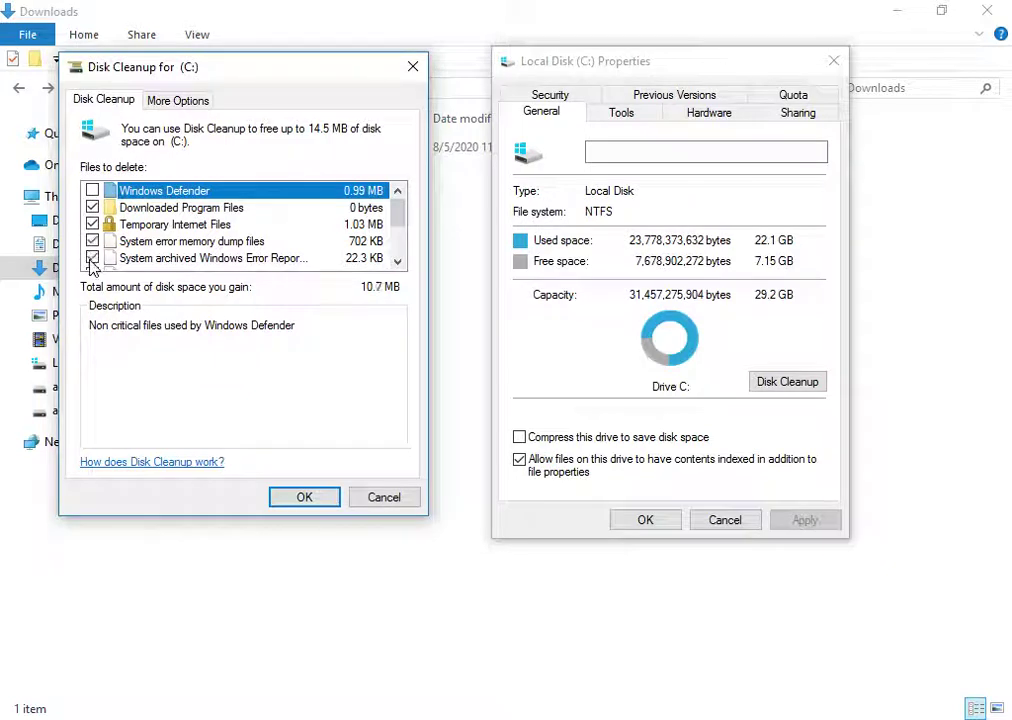
- Include Delivery Optimization Files, Device driver packages, Recycle Bin and Temporary files in the C: Disk Cleanup, and permanently delete the marked files
{"action": "scroll", "coordinate": [92, 262], "scroll_direction": "down", "scroll_amount": 1}
{"action": "left_click", "coordinate": [92, 224]}
{"action": "left_click", "coordinate": [92, 241]}
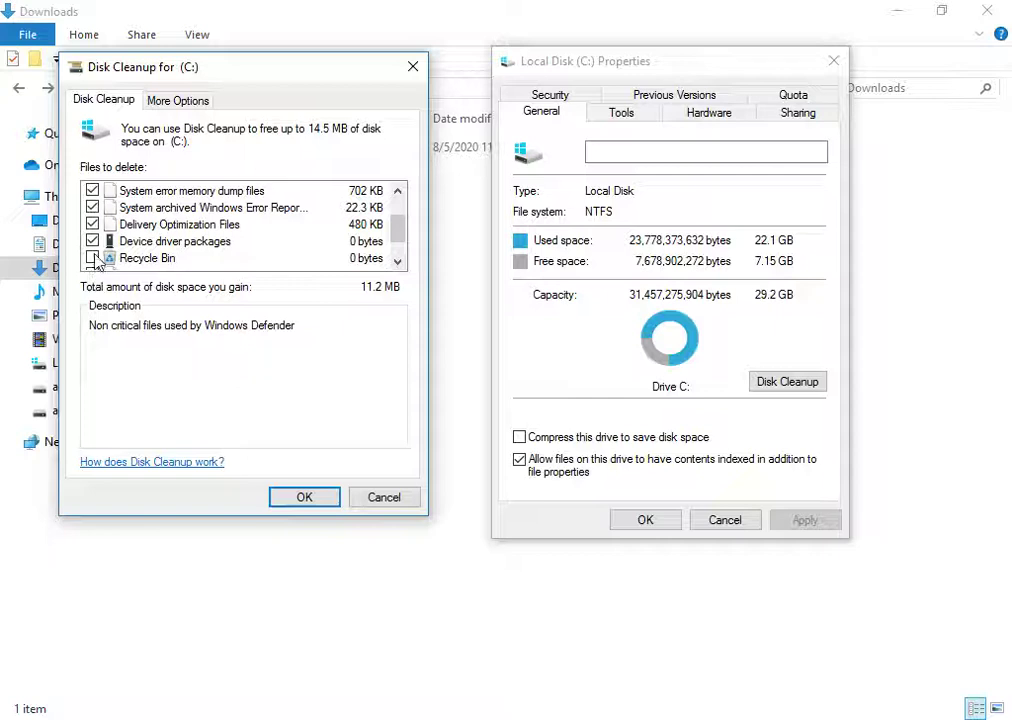
{"action": "scroll", "coordinate": [100, 262], "scroll_direction": "down", "scroll_amount": 1}
{"action": "left_click", "coordinate": [94, 241]}
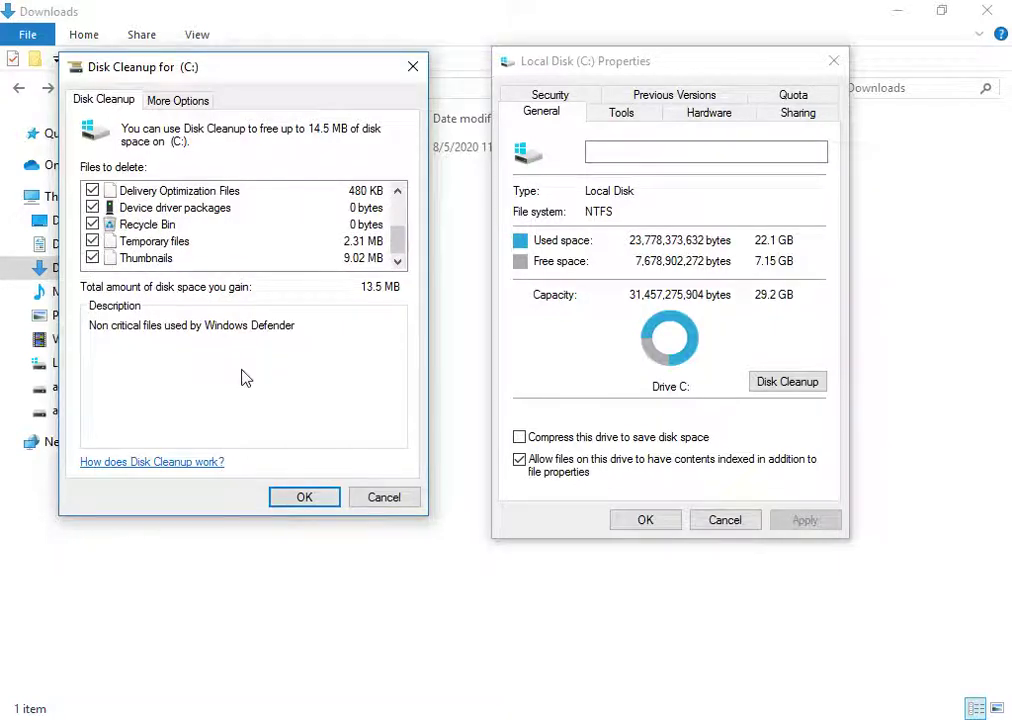
{"action": "left_click", "coordinate": [304, 497]}
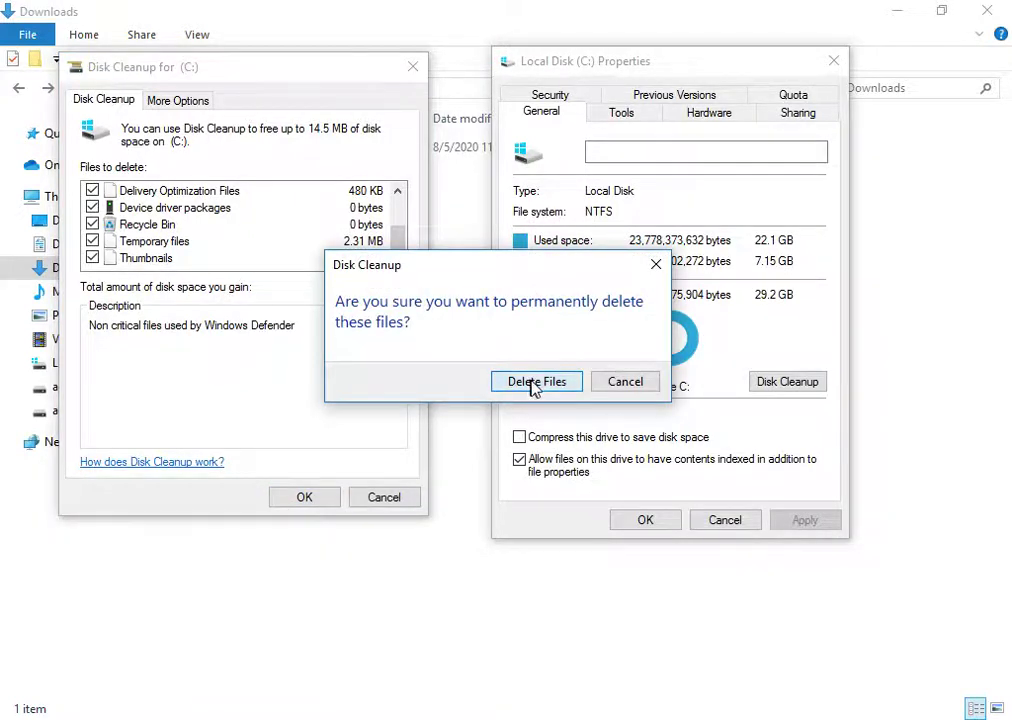
{"action": "left_click", "coordinate": [533, 384]}
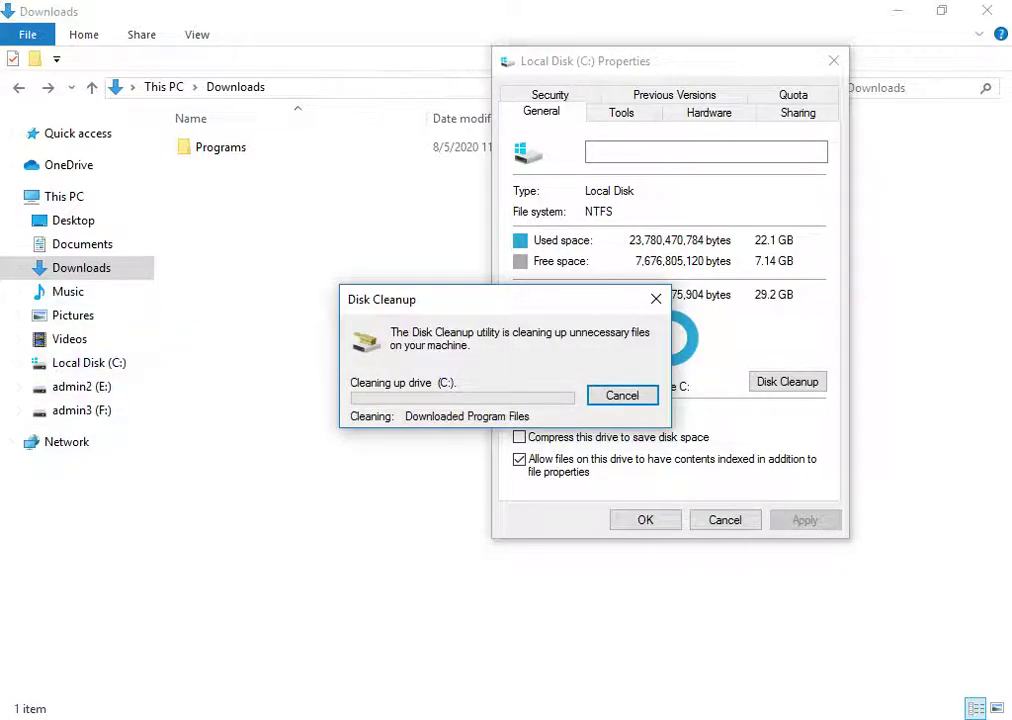
- Return to This PC and open the properties of Local Disk (C:)
{"action": "left_click", "coordinate": [20, 89]}
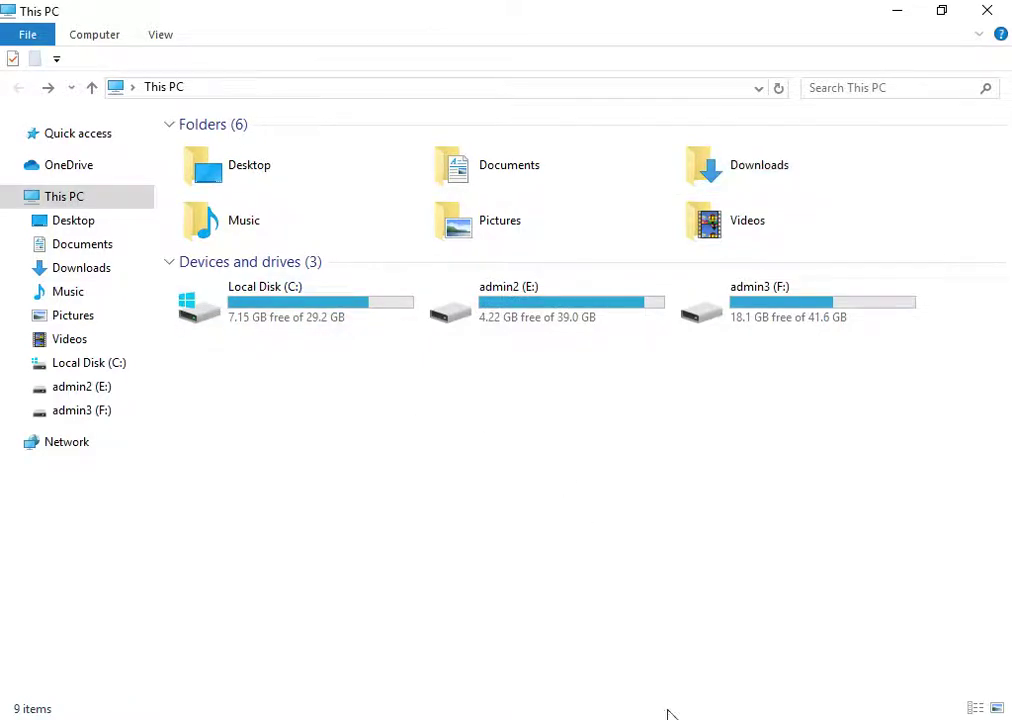
{"action": "right_click", "coordinate": [305, 321]}
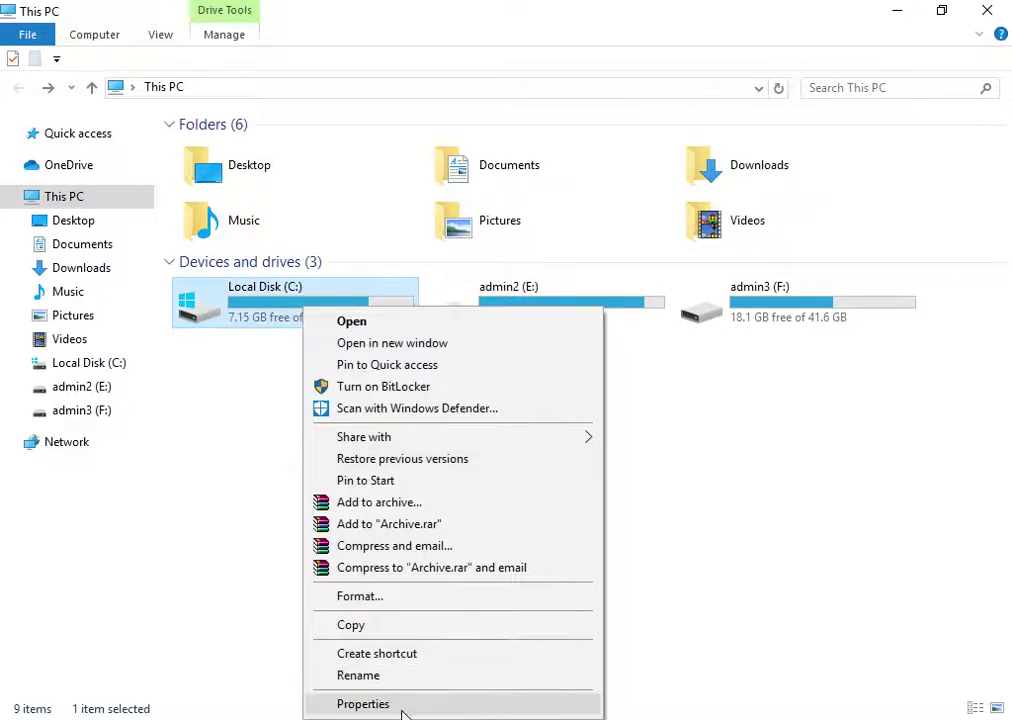
{"action": "left_click", "coordinate": [403, 712]}
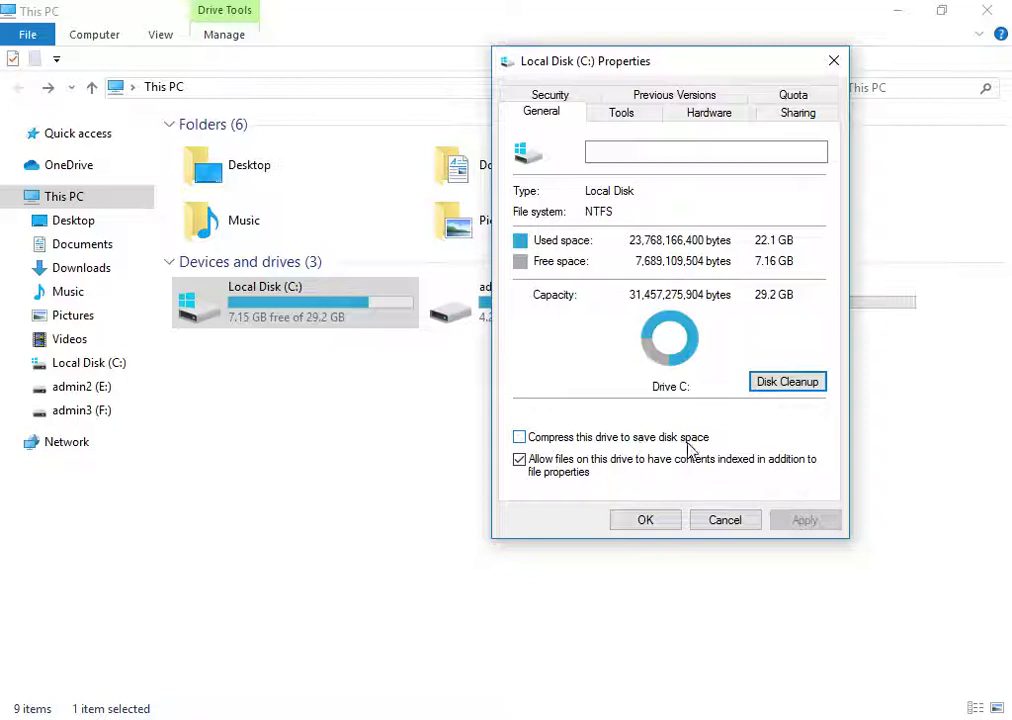
- Enable compression of drive C: to save disk space, applying it to subfolders and files with administrator permission
{"action": "left_click", "coordinate": [552, 441]}
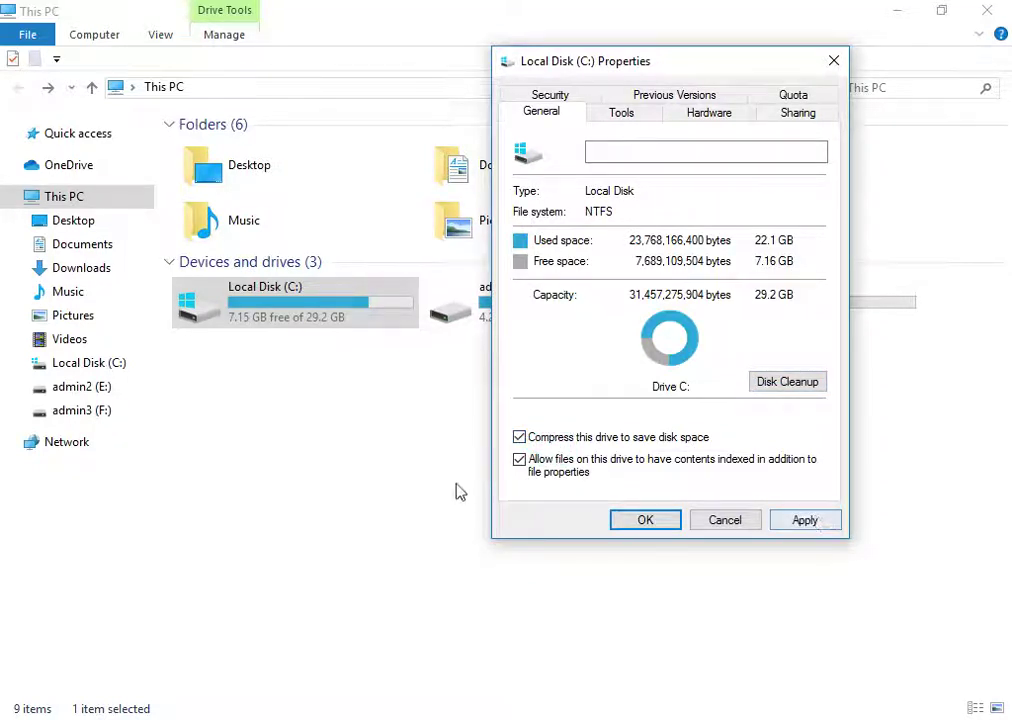
{"action": "left_click", "coordinate": [798, 515]}
{"action": "left_click", "coordinate": [797, 518]}
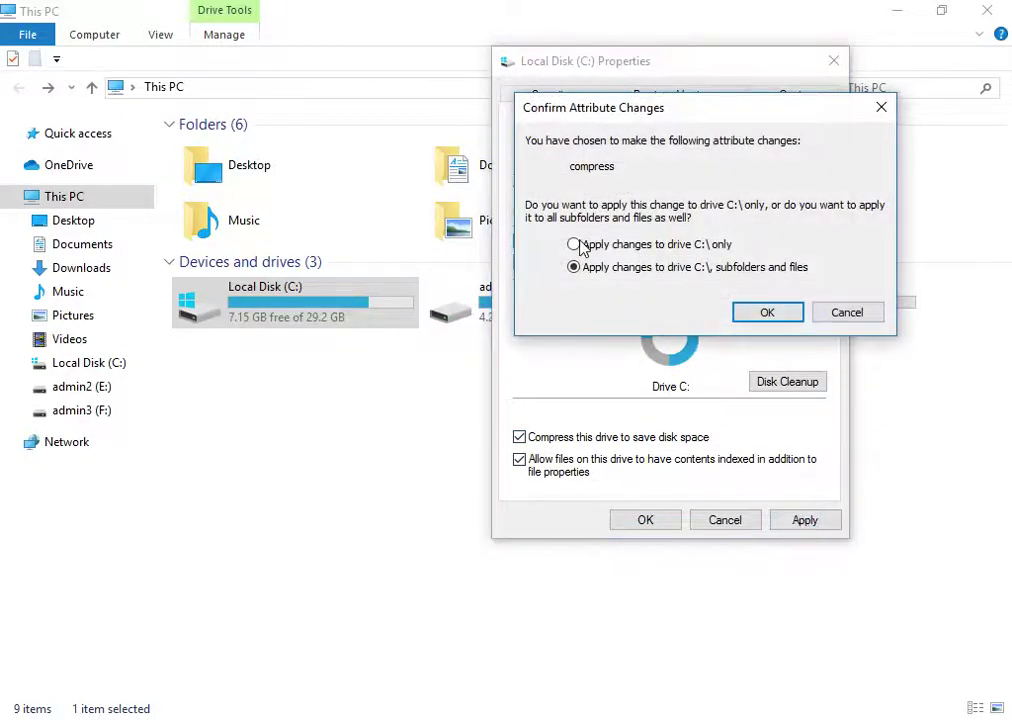
{"action": "left_click", "coordinate": [579, 246]}
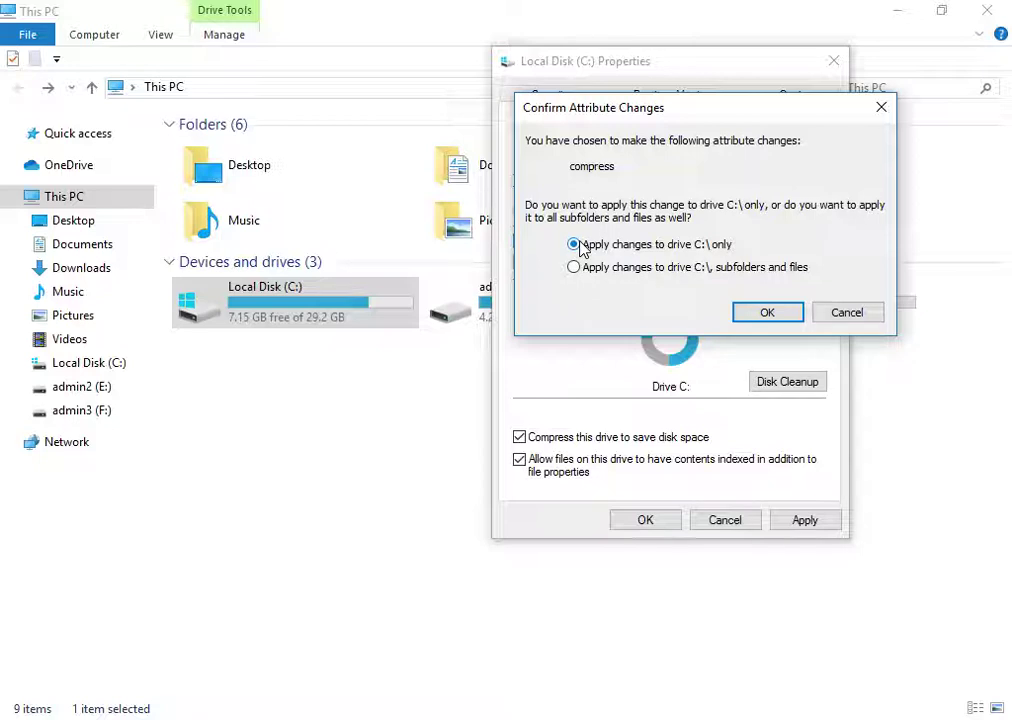
{"action": "left_click", "coordinate": [578, 268]}
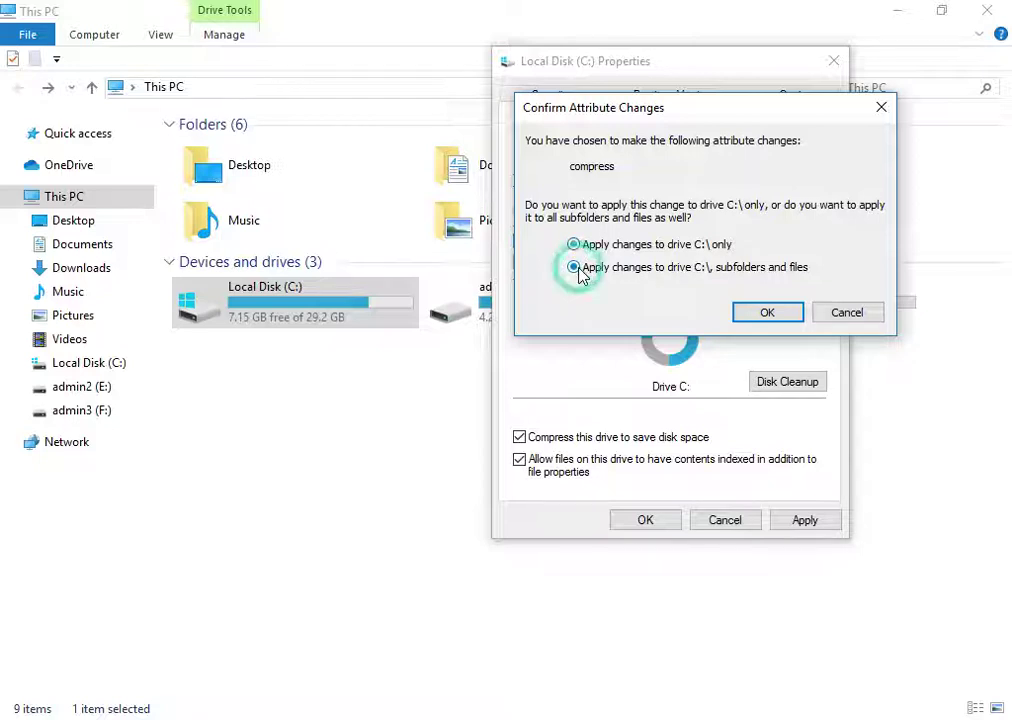
{"action": "left_click", "coordinate": [767, 311]}
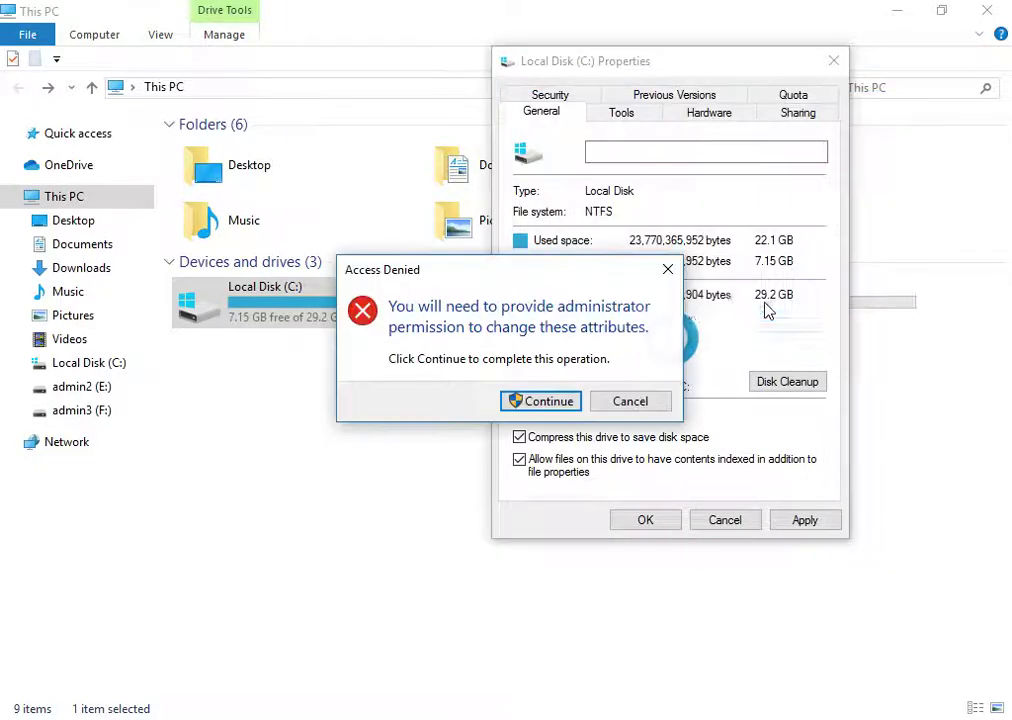
{"action": "left_click", "coordinate": [538, 402]}
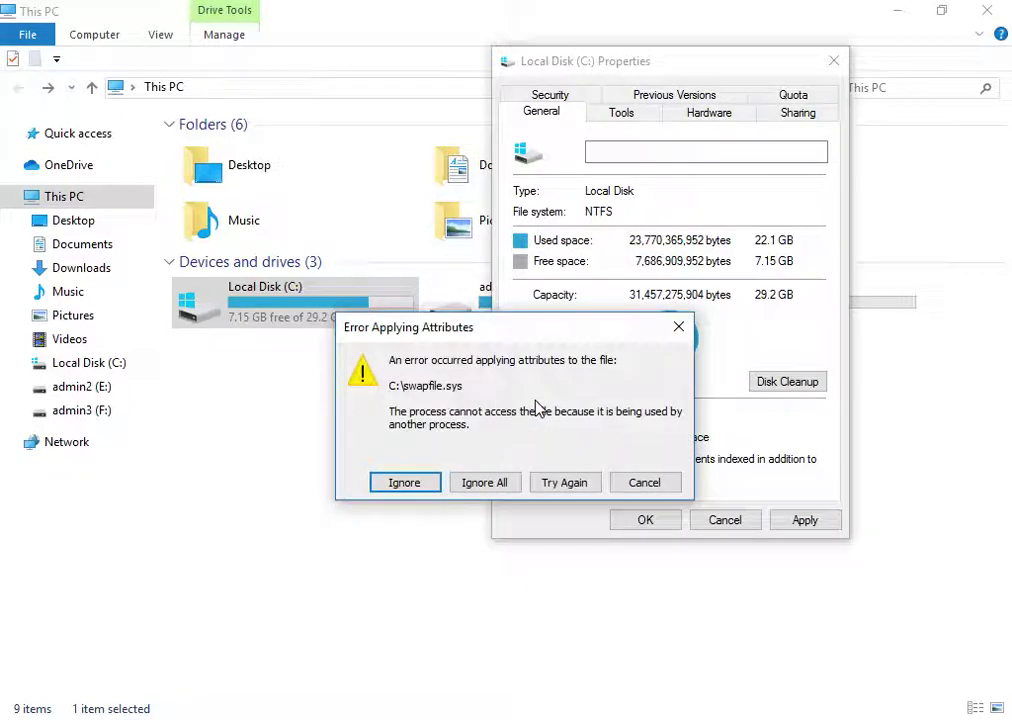
- Ignore the swapfile.sys attribute error and all further attribute errors so the compression of C: continues
{"action": "left_click", "coordinate": [390, 484]}
{"action": "left_click", "coordinate": [393, 486]}
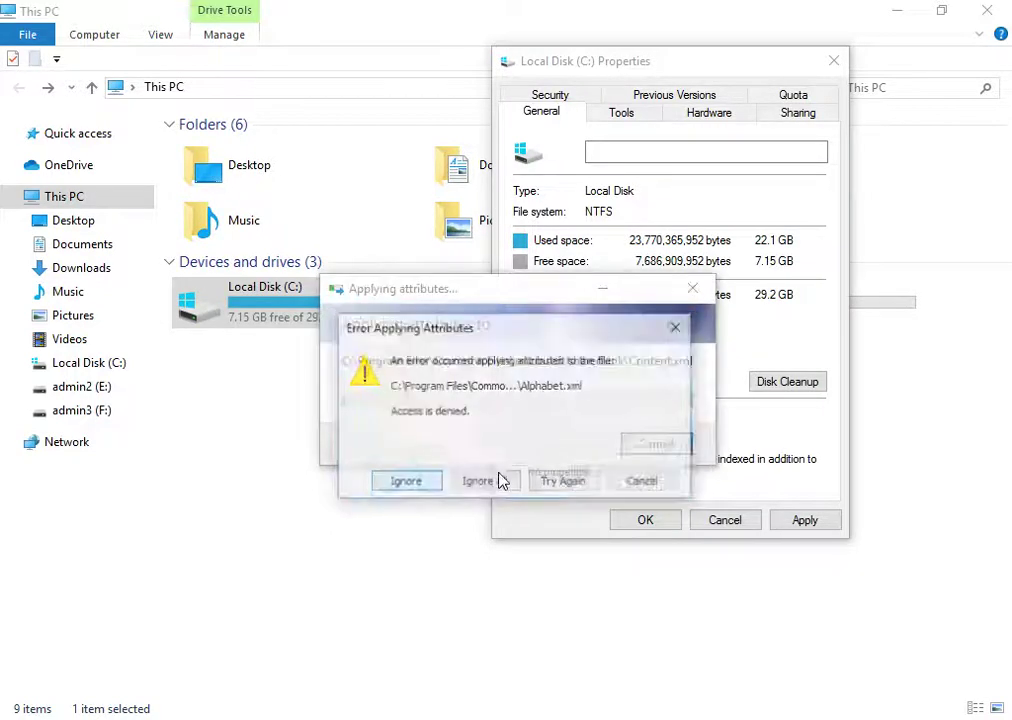
{"action": "left_click", "coordinate": [478, 484]}
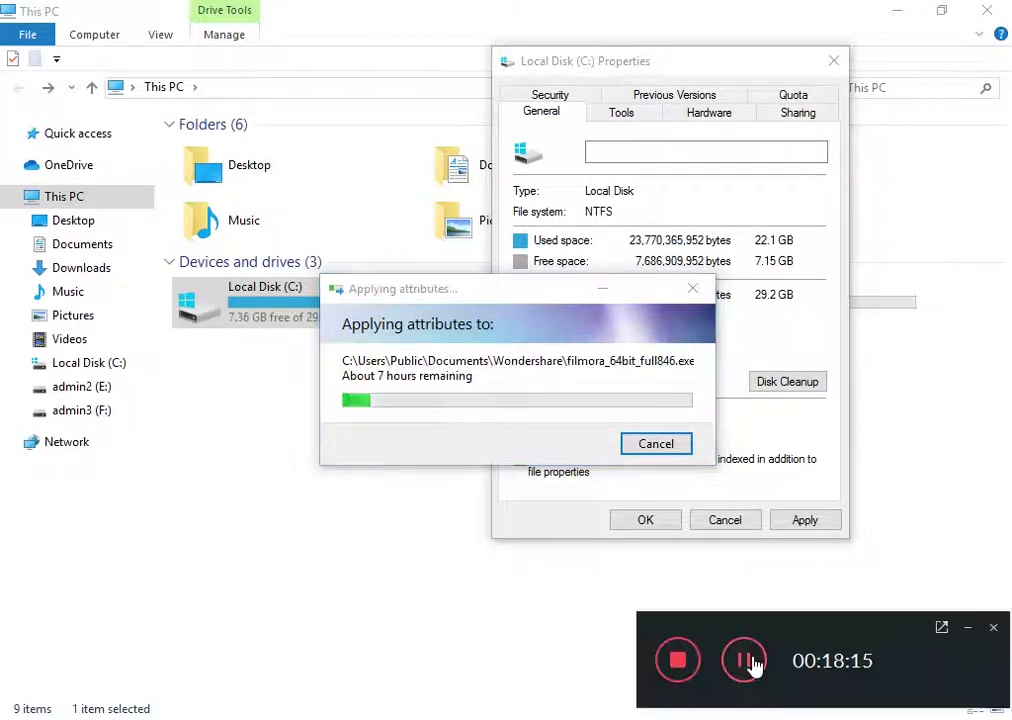
{"action": "left_click", "coordinate": [967, 628]}
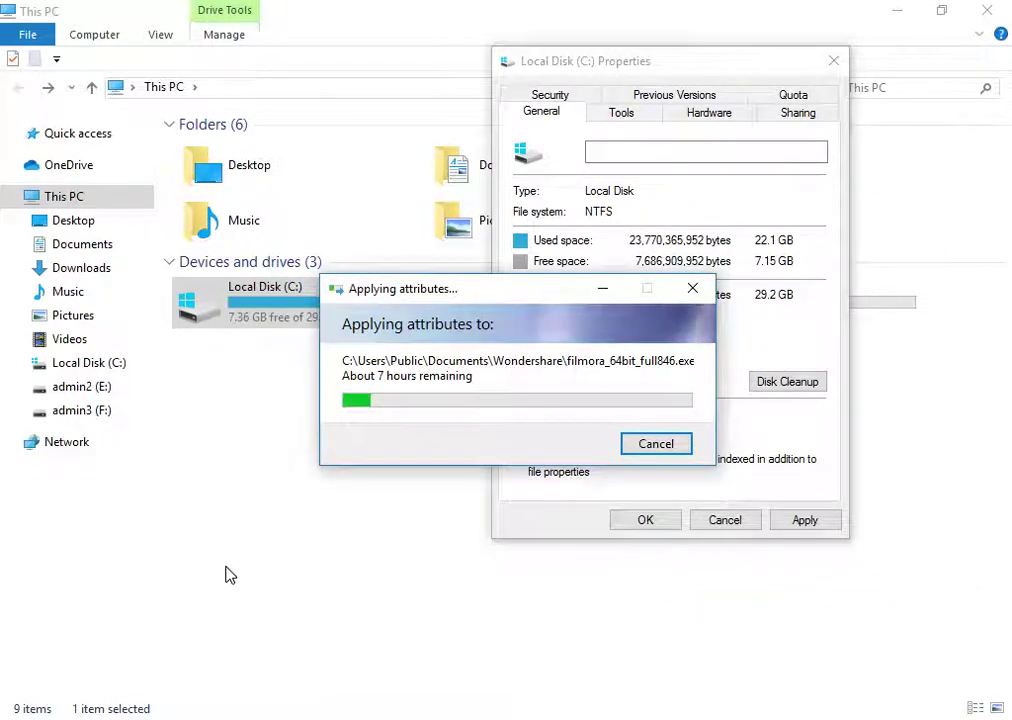